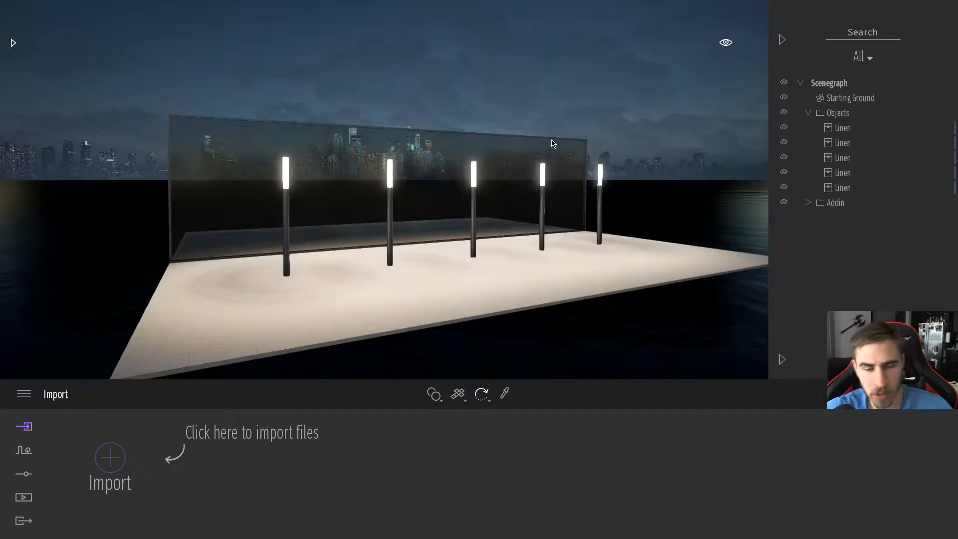
Open the Reflection Probes category among the library's tools.
{"action": "right_click_drag", "start_coordinate": [303, 277], "coordinate": [390, 294]}
{"action": "key", "text": "a"}
{"action": "key", "text": "d"}
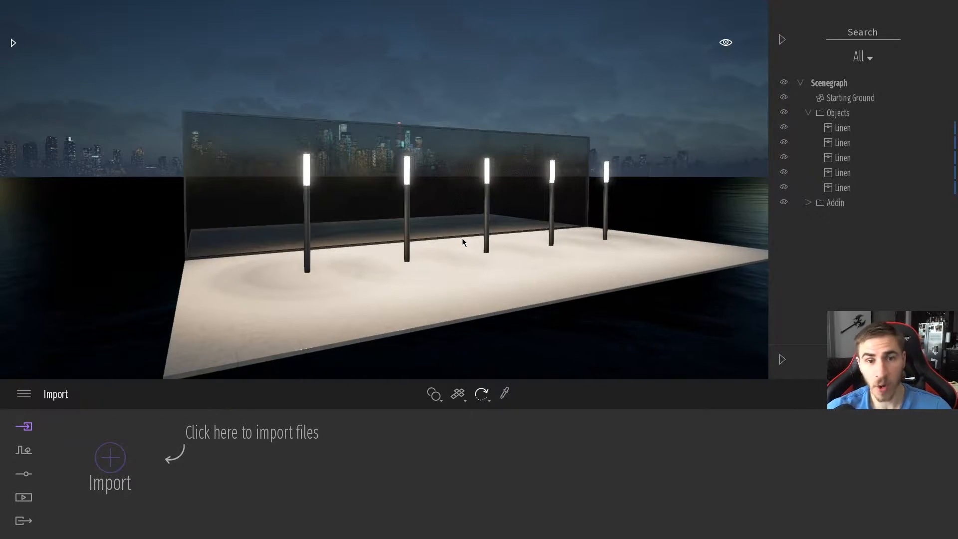
{"action": "left_click", "coordinate": [13, 44]}
{"action": "left_click", "coordinate": [20, 55]}
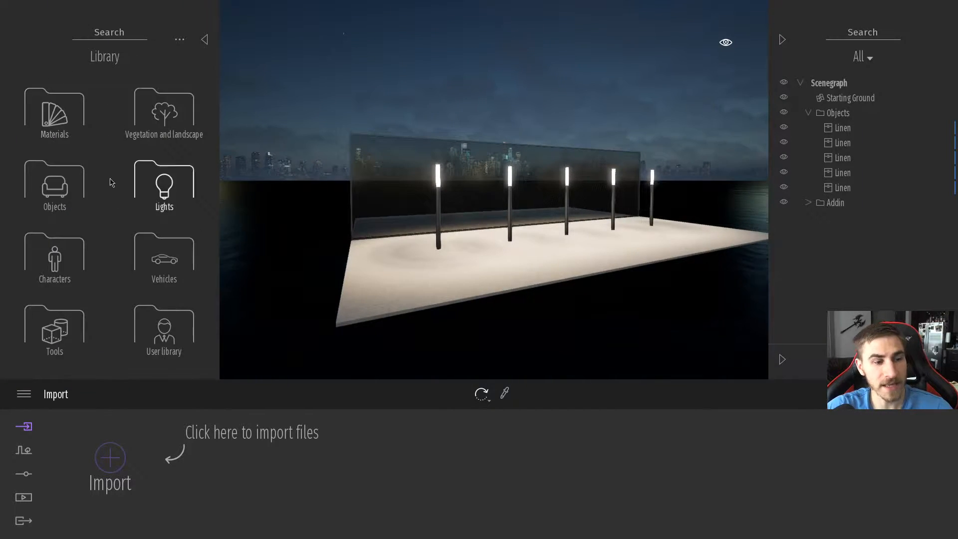
{"action": "left_click", "coordinate": [50, 330]}
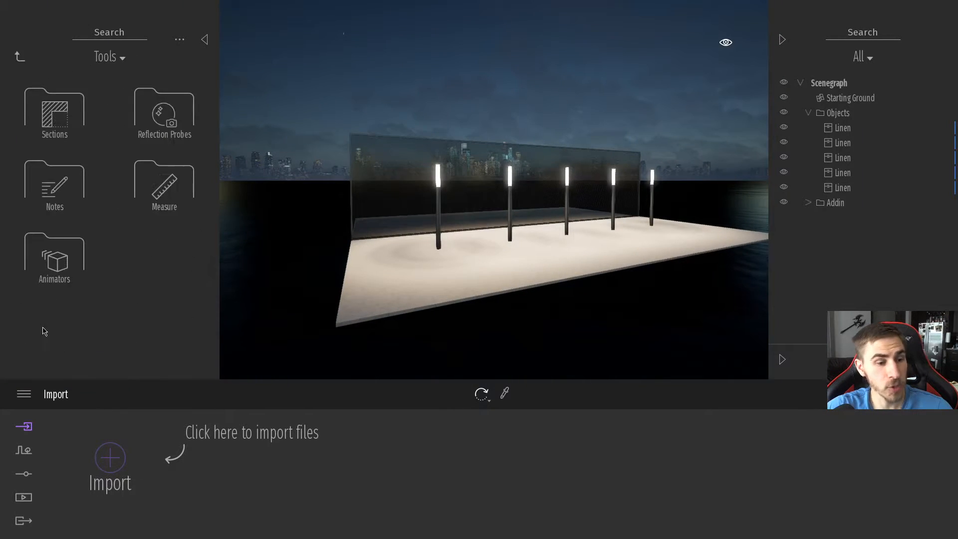
{"action": "left_click", "coordinate": [166, 120]}
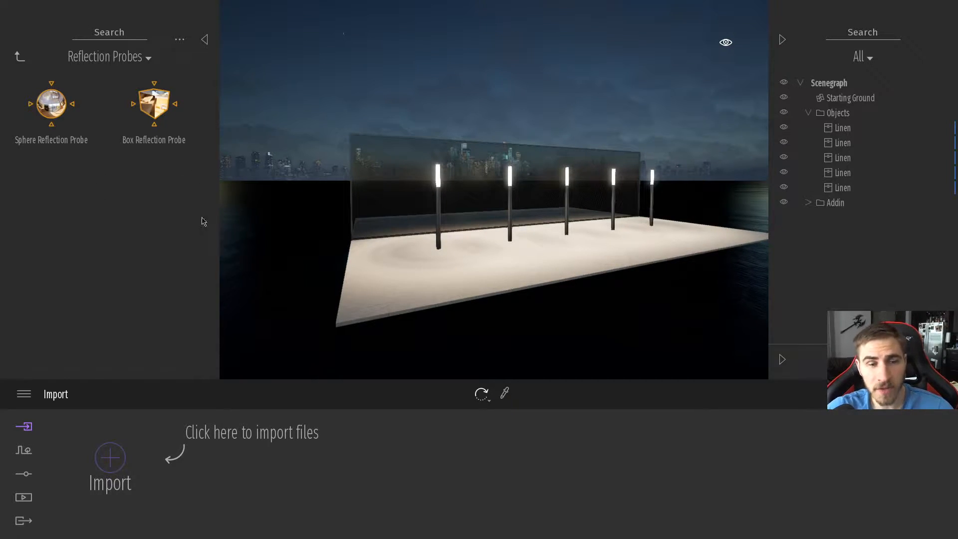
Place a Box Reflection Probe on the paved platform in front of the row of lamp posts.
{"action": "left_click_drag", "start_coordinate": [174, 122], "coordinate": [513, 257]}
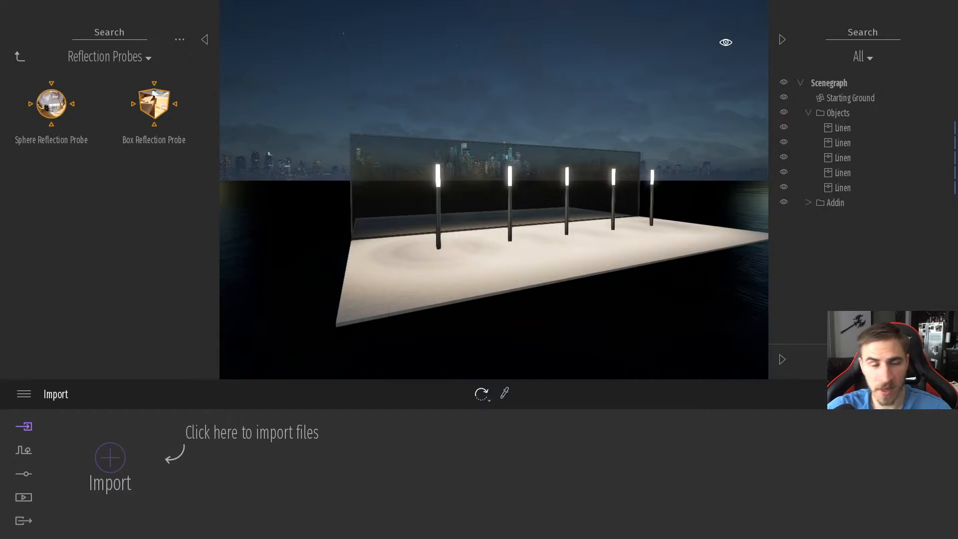
{"action": "left_click_drag", "start_coordinate": [154, 104], "coordinate": [528, 257]}
{"action": "key", "text": "w"}
{"action": "key", "text": "a"}
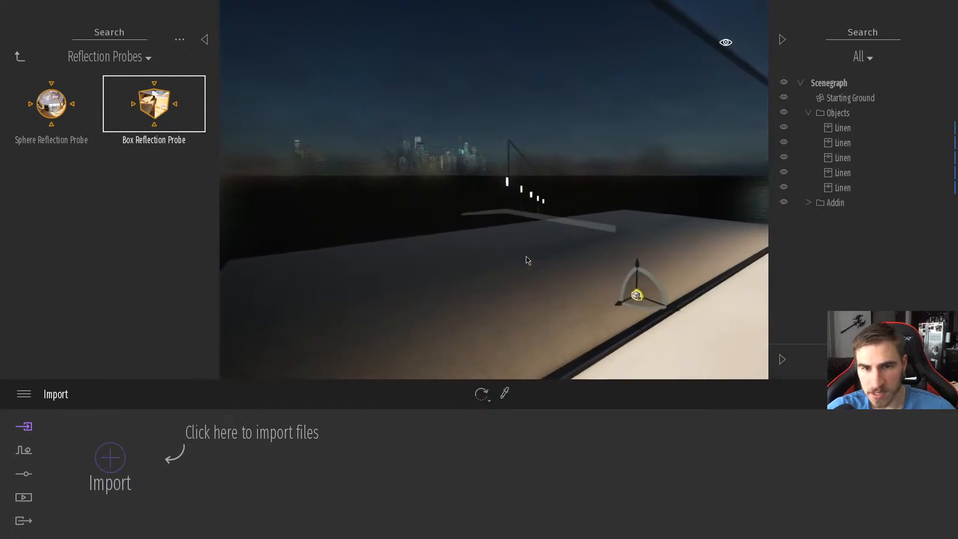
{"action": "key", "text": "s"}
{"action": "key", "text": "a"}
{"action": "key", "text": "s"}
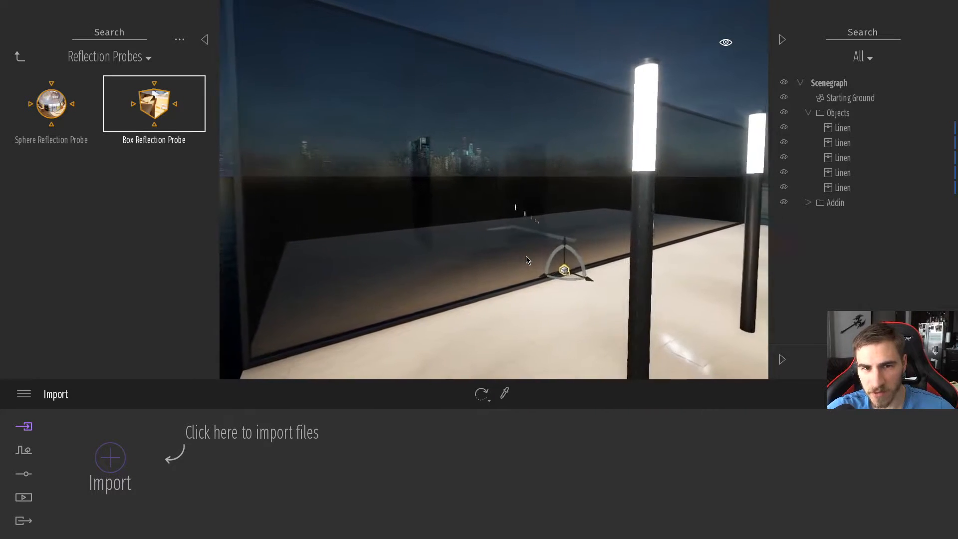
{"action": "key", "text": "s"}
{"action": "key", "text": "d"}
{"action": "key", "text": "d"}
{"action": "right_click_drag", "start_coordinate": [524, 256], "coordinate": [527, 256]}
{"action": "key", "text": "a"}
{"action": "key", "text": "a"}
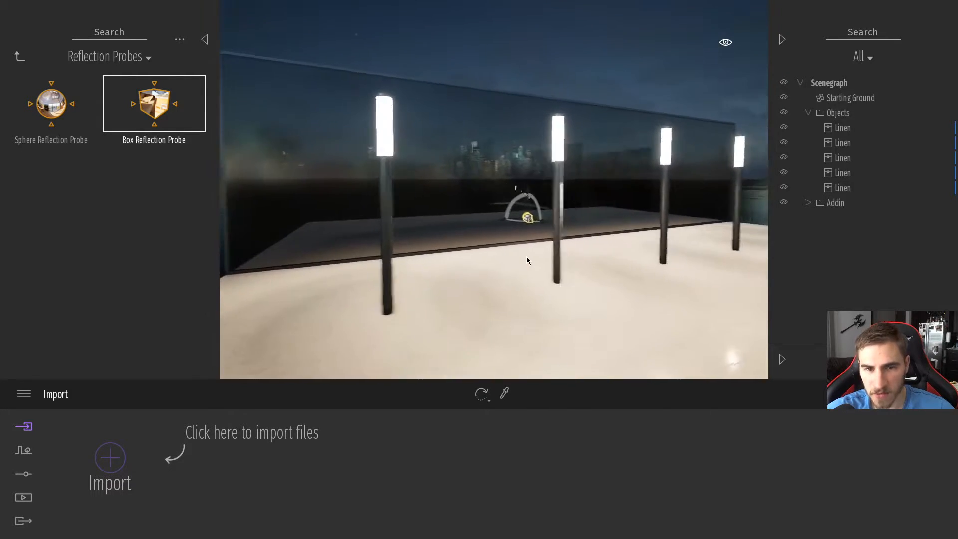
{"action": "key", "text": "w"}
{"action": "key", "text": "s"}
{"action": "left_click_drag", "start_coordinate": [526, 256], "coordinate": [574, 313]}
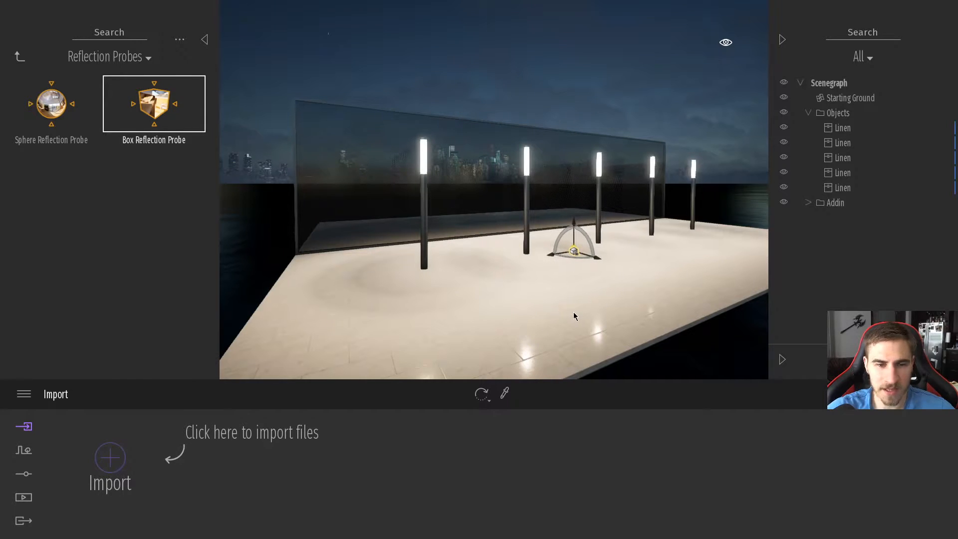
{"action": "left_click", "coordinate": [573, 313]}
{"action": "key", "text": "Escape"}
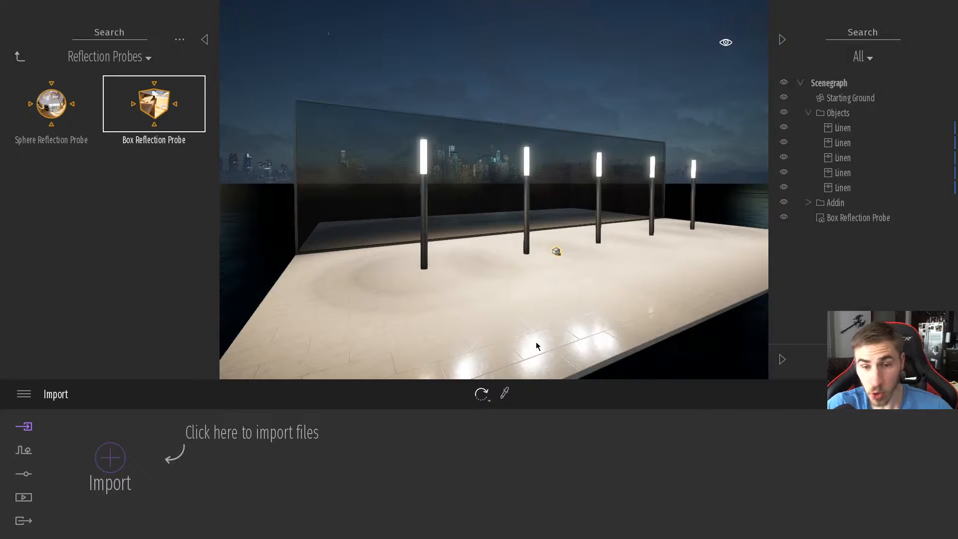
Close the library and select the box reflection probe to show its settings.
{"action": "left_click", "coordinate": [205, 40]}
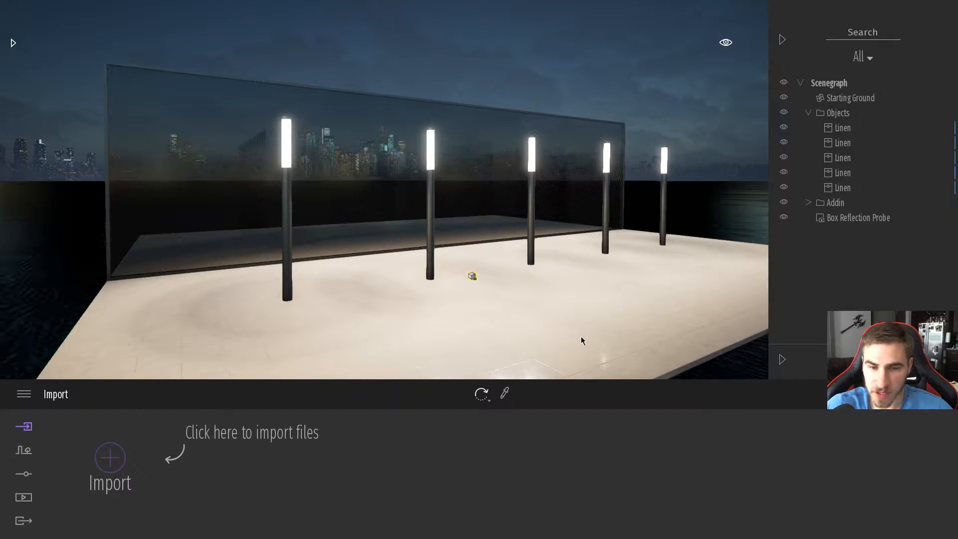
{"action": "right_click_drag", "start_coordinate": [573, 254], "coordinate": [575, 246]}
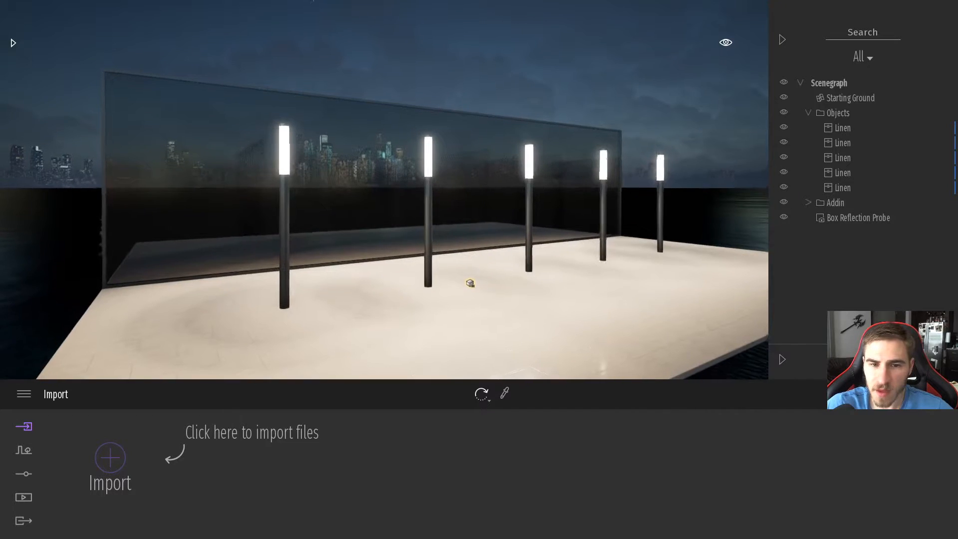
{"action": "left_click", "coordinate": [470, 283]}
{"action": "key", "text": "d"}
{"action": "right_click_drag", "start_coordinate": [470, 283], "coordinate": [449, 272]}
{"action": "key", "text": "a"}
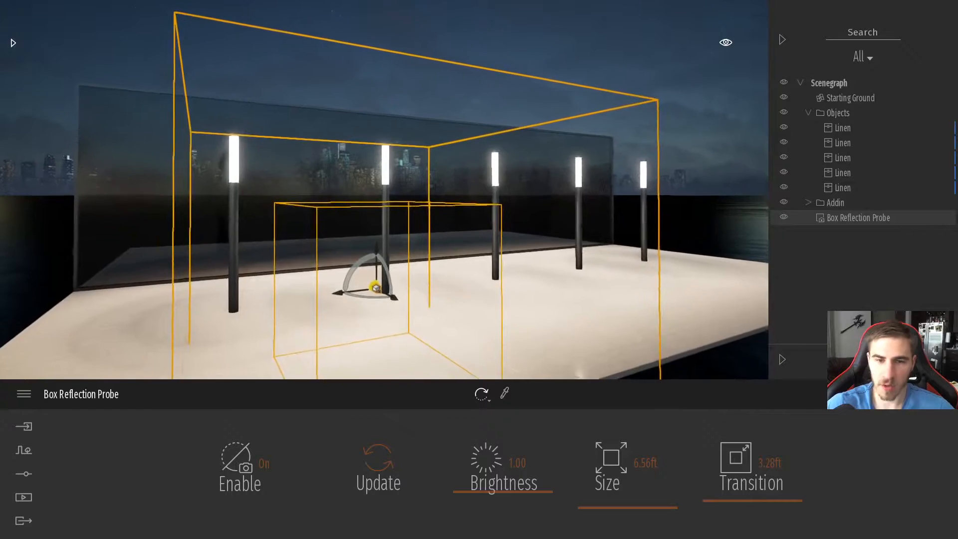
{"action": "key", "text": "a"}
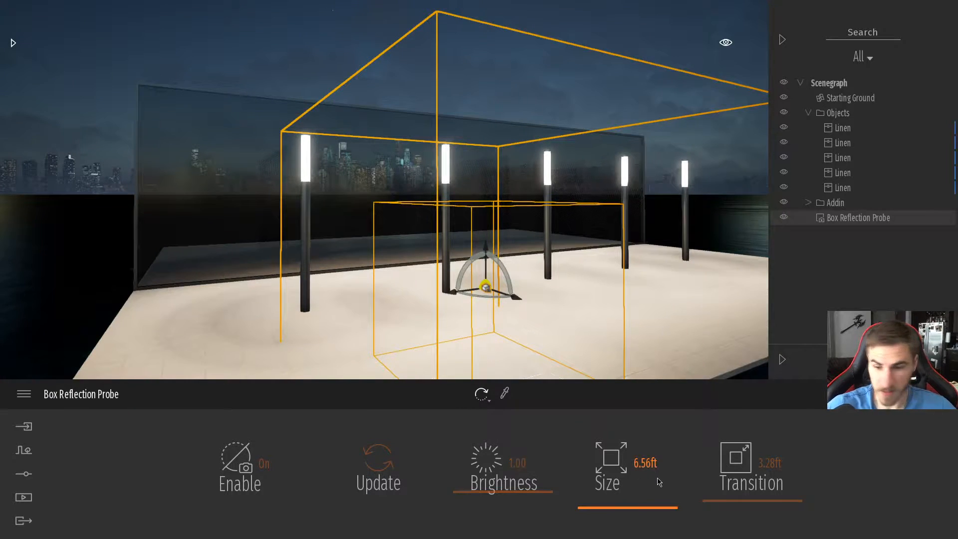
Examine the probe's box extents and the reflections on the platform from the far end of the lamp row.
{"action": "right_click_drag", "start_coordinate": [674, 260], "coordinate": [339, 275]}
{"action": "key", "text": "d"}
{"action": "key", "text": "w"}
{"action": "key", "text": "s"}
{"action": "right_click_drag", "start_coordinate": [674, 300], "coordinate": [665, 345]}
{"action": "key", "text": "d"}
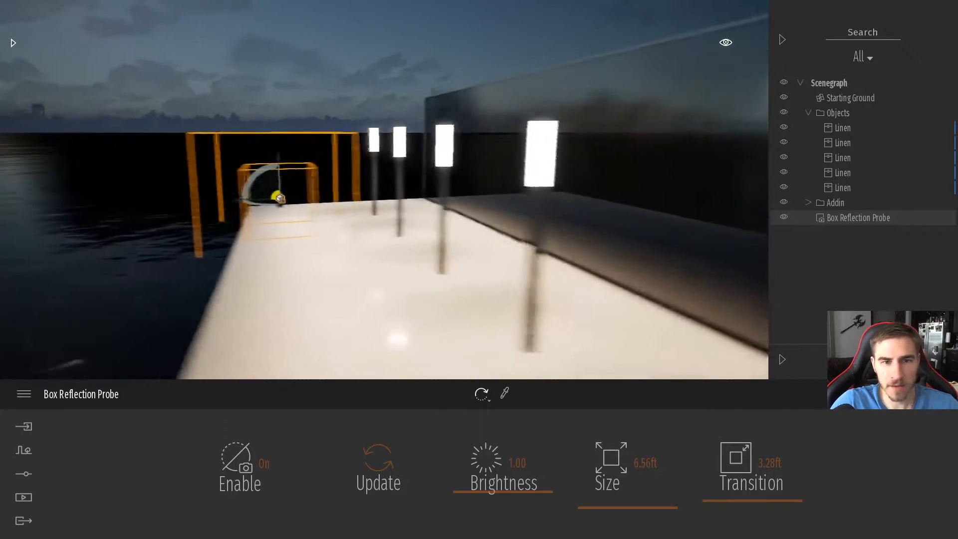
{"action": "key", "text": "a"}
{"action": "mouse_move", "coordinate": [398, 240]}
{"action": "right_mouse_down"}
{"action": "mouse_move", "coordinate": [449, 240]}
{"action": "mouse_move", "coordinate": [398, 240]}
{"action": "right_mouse_up"}
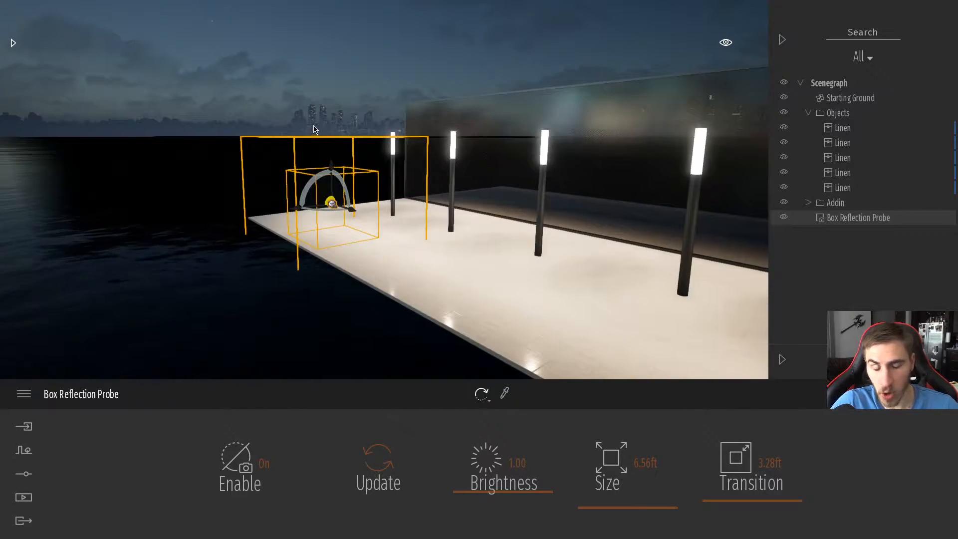
{"action": "key", "text": "w"}
{"action": "right_click_drag", "start_coordinate": [367, 201], "coordinate": [348, 241]}
{"action": "key", "text": "s"}
{"action": "key", "text": "s"}
{"action": "right_click_drag", "start_coordinate": [289, 212], "coordinate": [289, 195]}
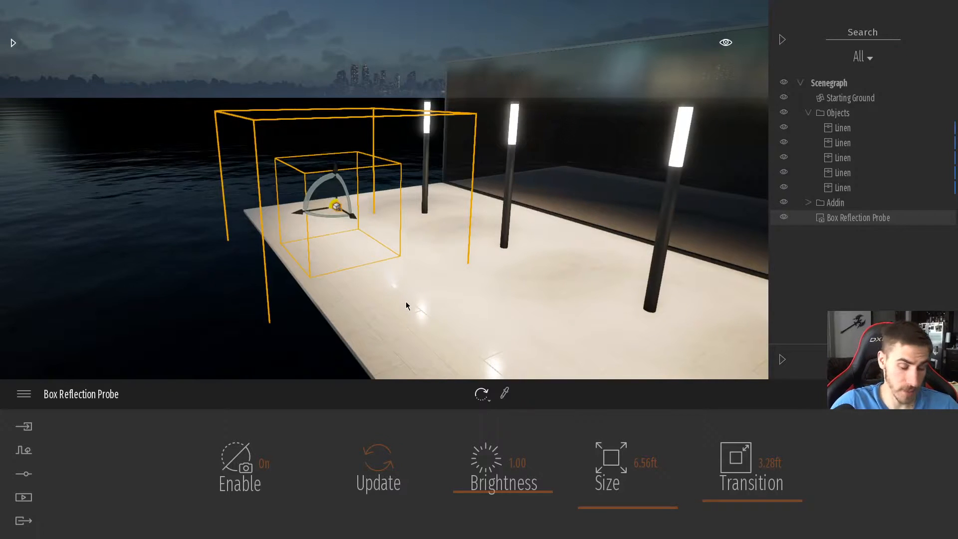
Move the box reflection probe across the platform, closer to the row of lamp posts.
{"action": "right_click_drag", "start_coordinate": [345, 232], "coordinate": [366, 227]}
{"action": "key", "text": "a"}
{"action": "key", "text": "a"}
{"action": "key", "text": "s"}
{"action": "left_click_drag", "start_coordinate": [370, 215], "coordinate": [554, 255]}
{"action": "right_click_drag", "start_coordinate": [555, 255], "coordinate": [655, 269]}
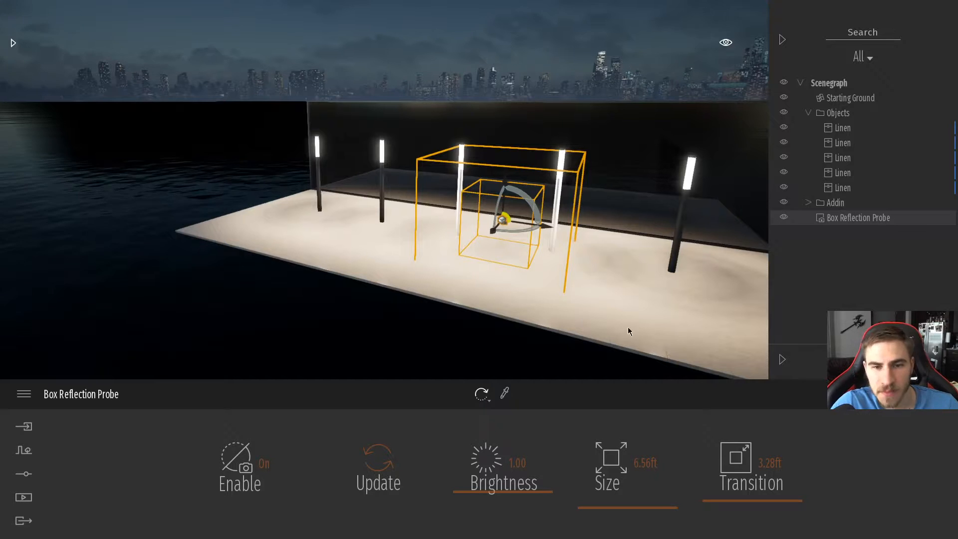
Set the box reflection probe's size to 20 ft.
{"action": "right_click_drag", "start_coordinate": [463, 192], "coordinate": [530, 298]}
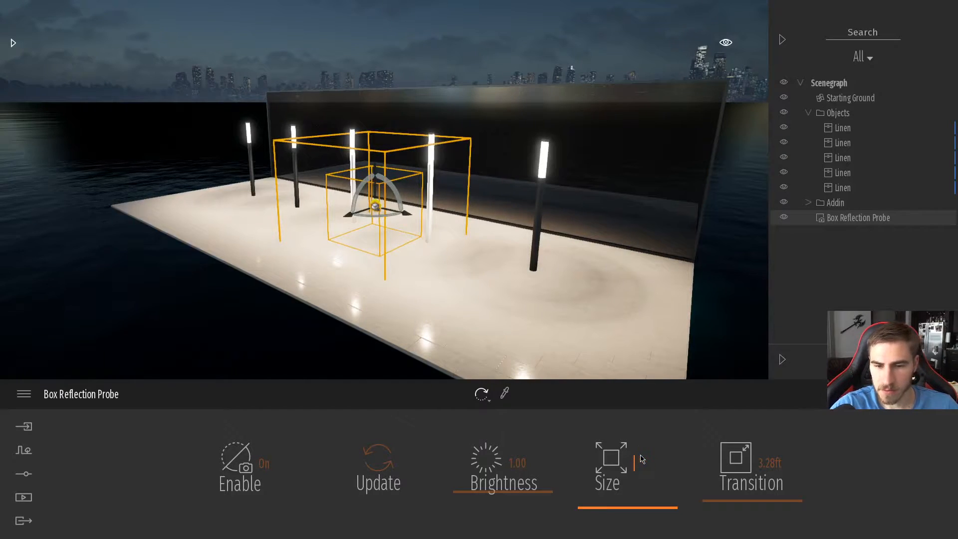
{"action": "type", "text": "0"}
{"action": "key", "text": "Return"}
{"action": "key", "text": "Return"}
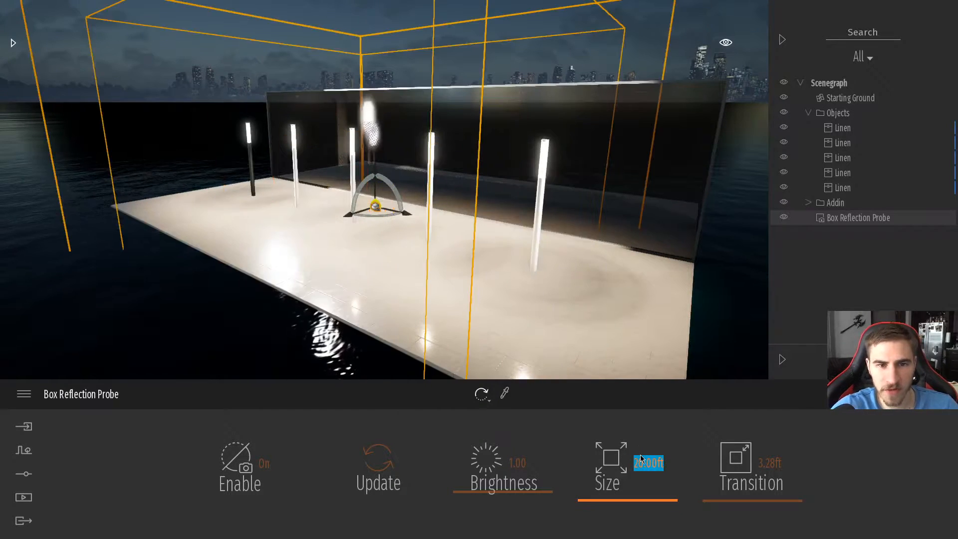
Examine how the lamp posts and glass wall reflect inside and outside the probe's box.
{"action": "right_click_drag", "start_coordinate": [459, 153], "coordinate": [387, 194]}
{"action": "key", "text": "s"}
{"action": "key", "text": "w"}
{"action": "key", "text": "w"}
{"action": "key", "text": "d"}
{"action": "key", "text": "a"}
{"action": "key", "text": "d"}
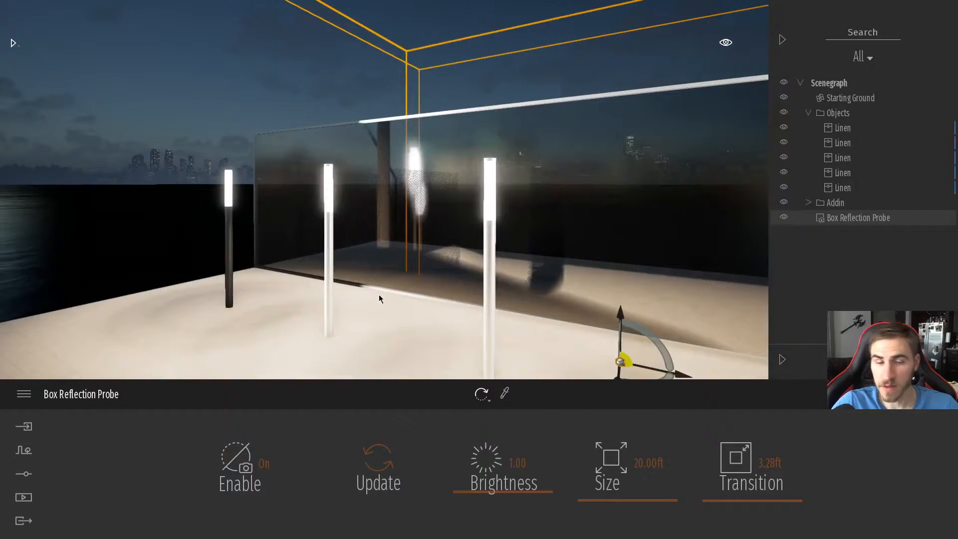
{"action": "key", "text": "a"}
{"action": "right_click_drag", "start_coordinate": [328, 286], "coordinate": [463, 252]}
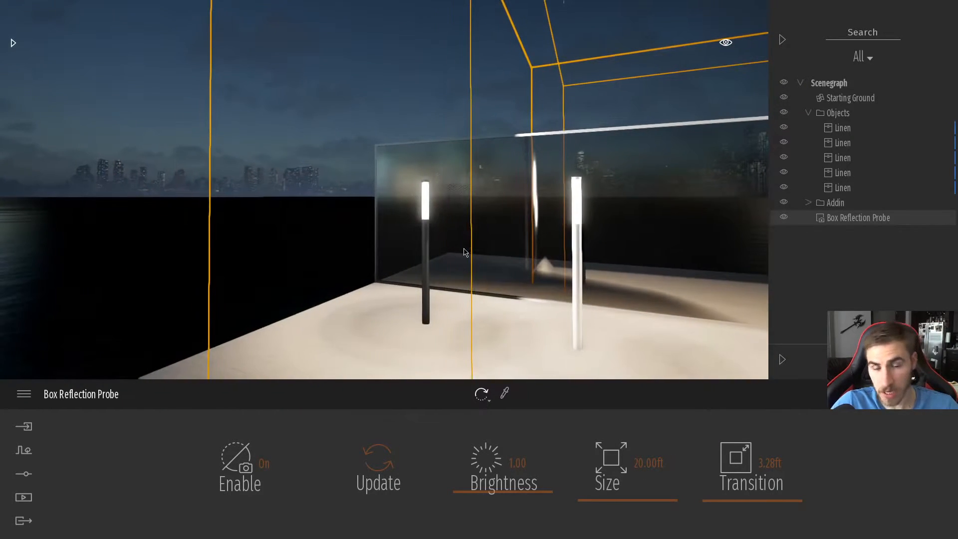
{"action": "right_click_drag", "start_coordinate": [564, 260], "coordinate": [565, 260]}
{"action": "key", "text": "a"}
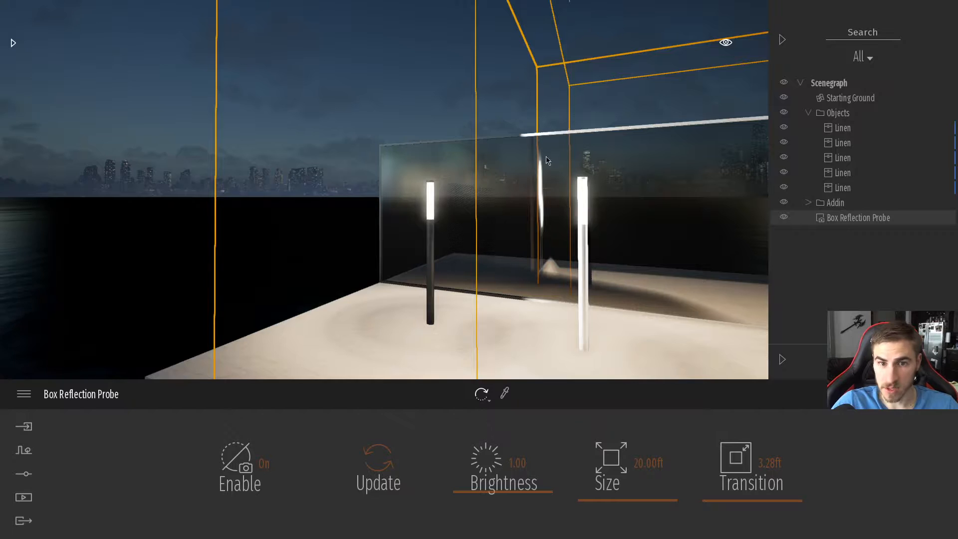
{"action": "key", "text": "s"}
{"action": "key", "text": "d"}
{"action": "right_click_drag", "start_coordinate": [646, 193], "coordinate": [669, 220]}
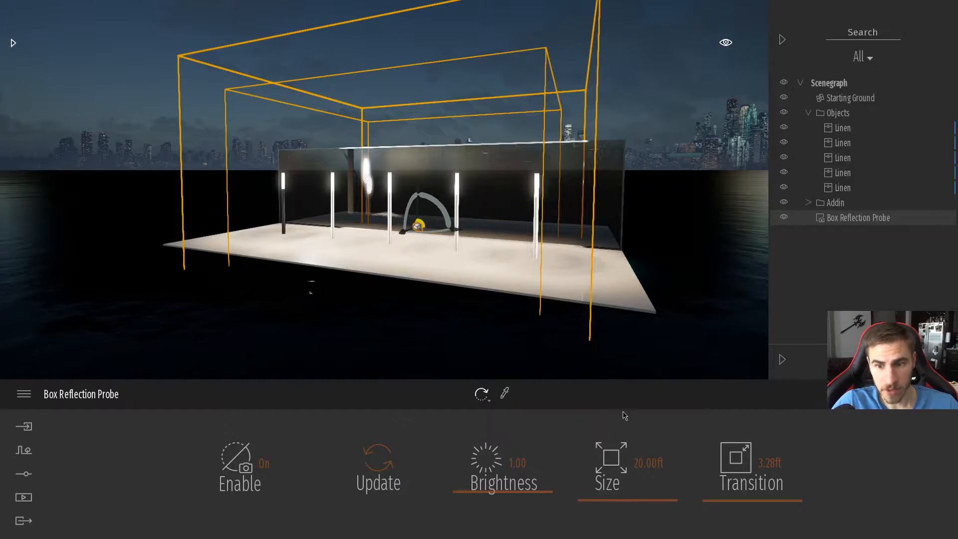
Increase the box reflection probe's size to 40 ft.
{"action": "key", "text": "d"}
{"action": "key", "text": "w"}
{"action": "right_click_drag", "start_coordinate": [567, 331], "coordinate": [562, 310]}
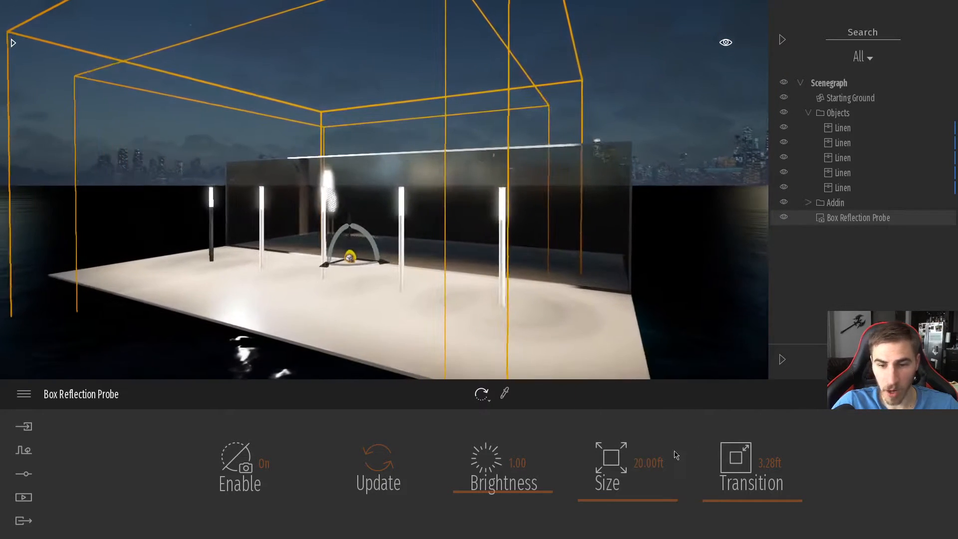
{"action": "left_click", "coordinate": [651, 461]}
{"action": "type", "text": "4"}
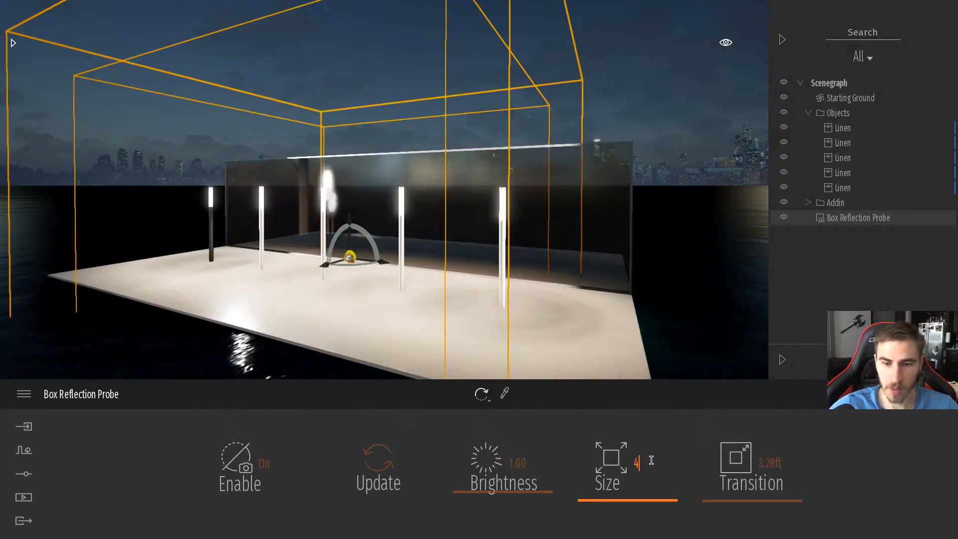
{"action": "type", "text": "0"}
{"action": "key", "text": "Return"}
Inspect the enlarged probe's coverage and the lamp reflections in the glass wall from several viewpoints.
{"action": "right_click_drag", "start_coordinate": [668, 319], "coordinate": [725, 314]}
{"action": "key", "text": "a"}
{"action": "key", "text": "w"}
{"action": "key", "text": "a"}
{"action": "key", "text": "d"}
{"action": "key", "text": "s"}
{"action": "right_click_drag", "start_coordinate": [704, 274], "coordinate": [694, 273]}
{"action": "key", "text": "s"}
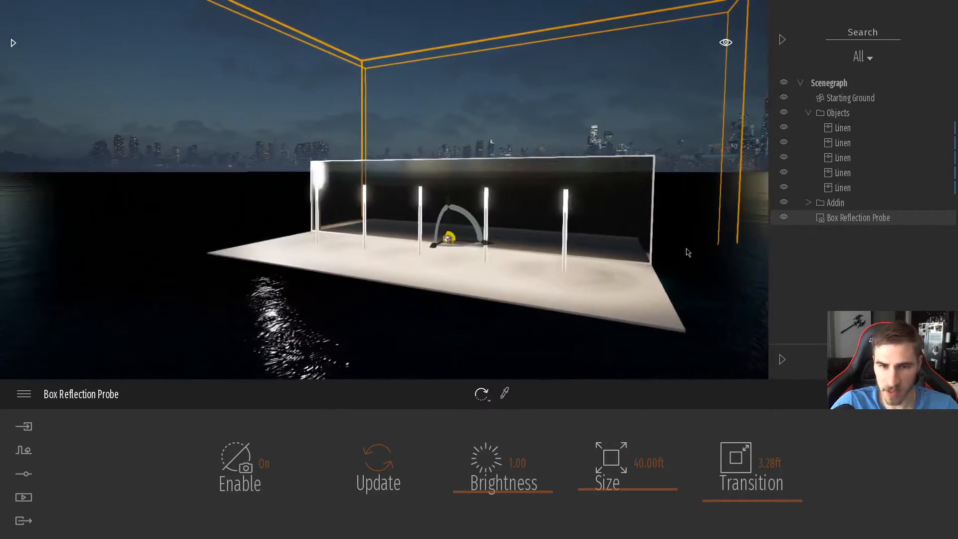
{"action": "key", "text": "w"}
{"action": "right_click_drag", "start_coordinate": [543, 226], "coordinate": [489, 226]}
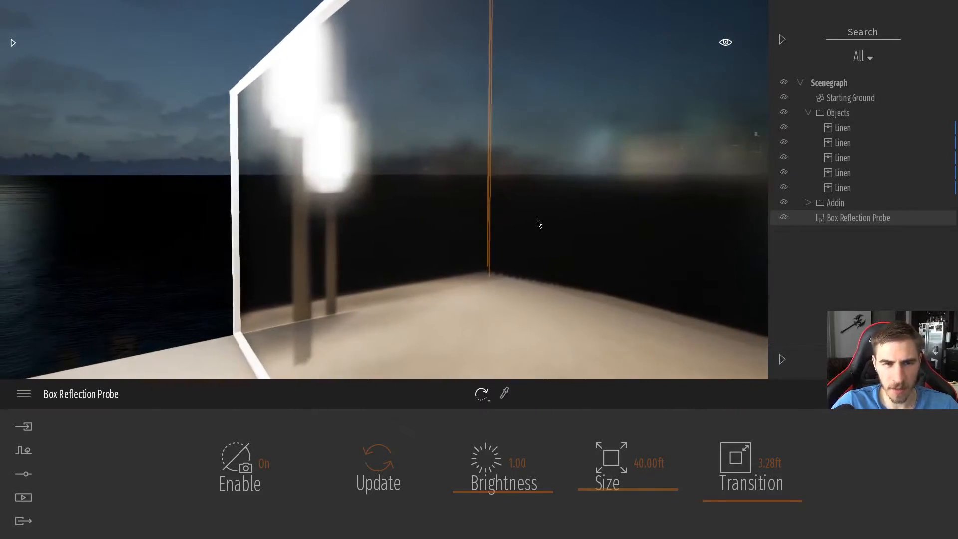
{"action": "key", "text": "s"}
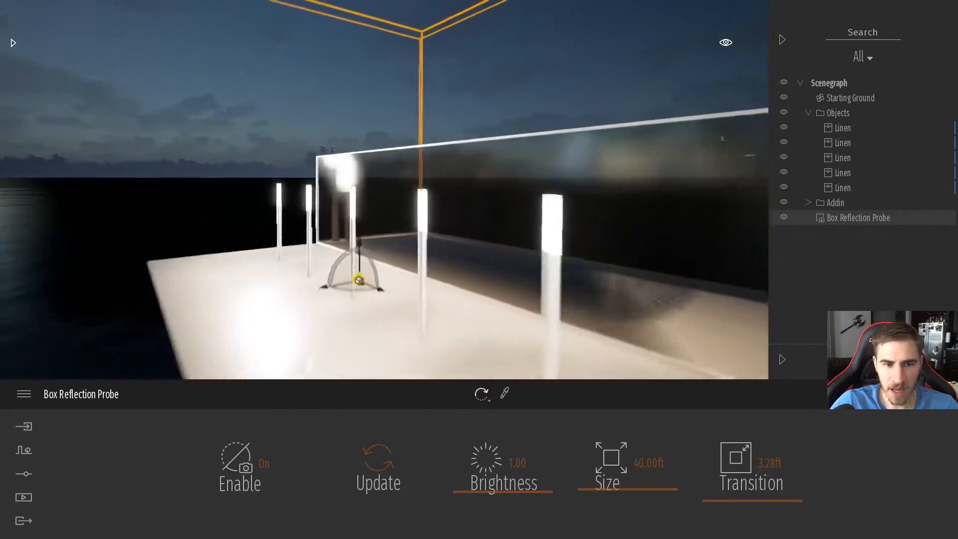
{"action": "key", "text": "w"}
{"action": "right_click_drag", "start_coordinate": [441, 234], "coordinate": [428, 240]}
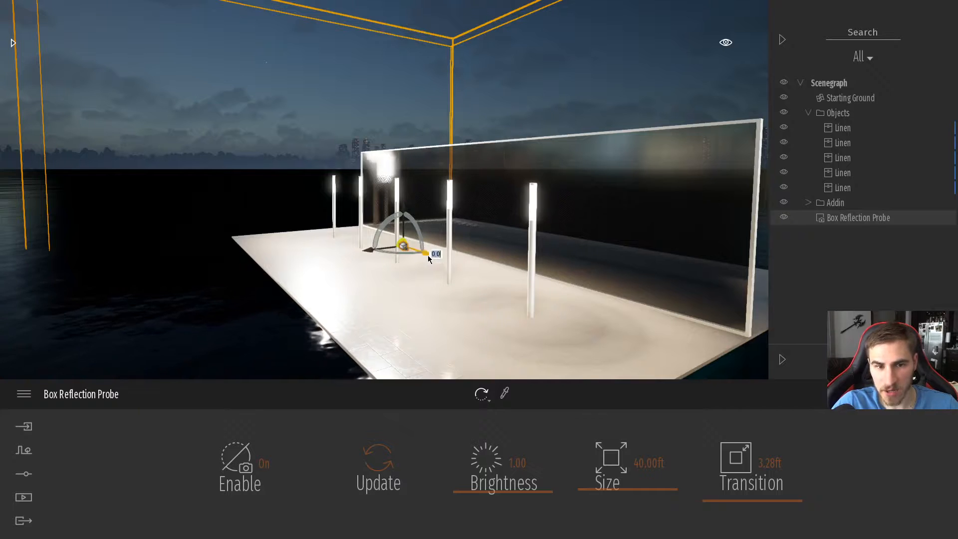
Try to scale the box reflection probe along a single axis to about 2.31.
{"action": "key", "text": "a"}
{"action": "mouse_move", "coordinate": [408, 272]}
{"action": "right_mouse_down"}
{"action": "mouse_move", "coordinate": [343, 265]}
{"action": "mouse_move", "coordinate": [396, 264]}
{"action": "right_mouse_up"}
{"action": "key", "text": "s"}
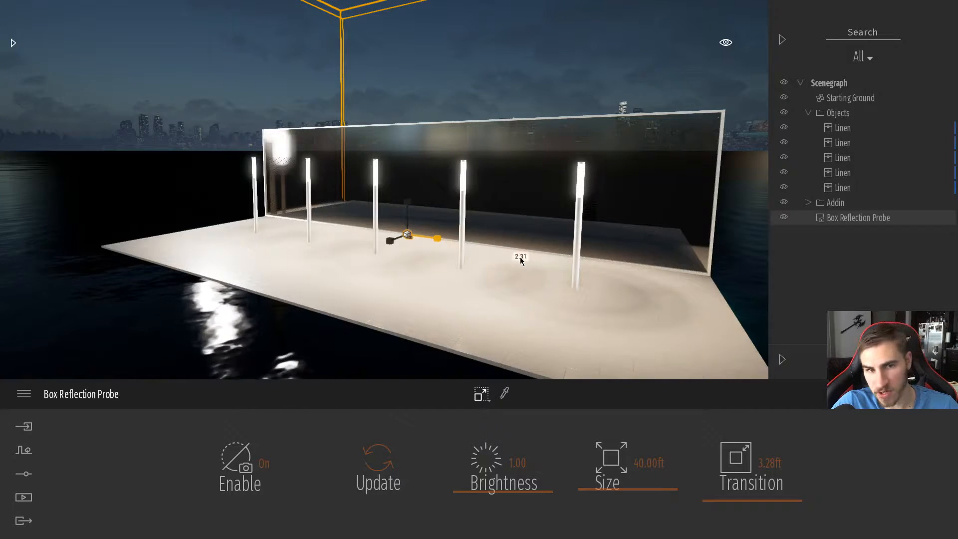
{"action": "key", "text": "t"}
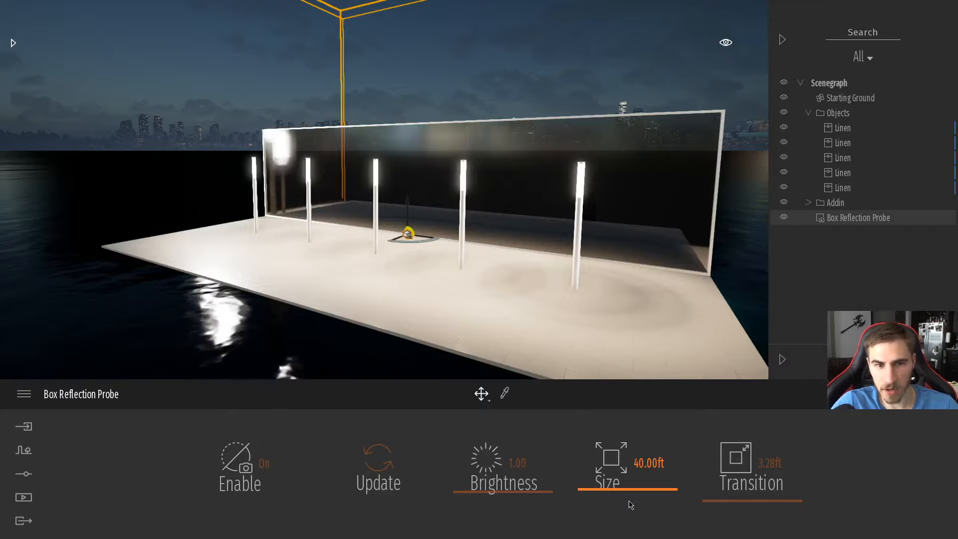
{"action": "key", "text": "r"}
Move the box reflection probe off the platform, out over the water.
{"action": "key", "text": "d"}
{"action": "right_click_drag", "start_coordinate": [536, 308], "coordinate": [383, 224]}
{"action": "key", "text": "d"}
{"action": "key", "text": "s"}
{"action": "left_click_drag", "start_coordinate": [388, 226], "coordinate": [212, 227]}
{"action": "right_click_drag", "start_coordinate": [285, 250], "coordinate": [182, 248]}
{"action": "key", "text": "a"}
{"action": "key", "text": "w"}
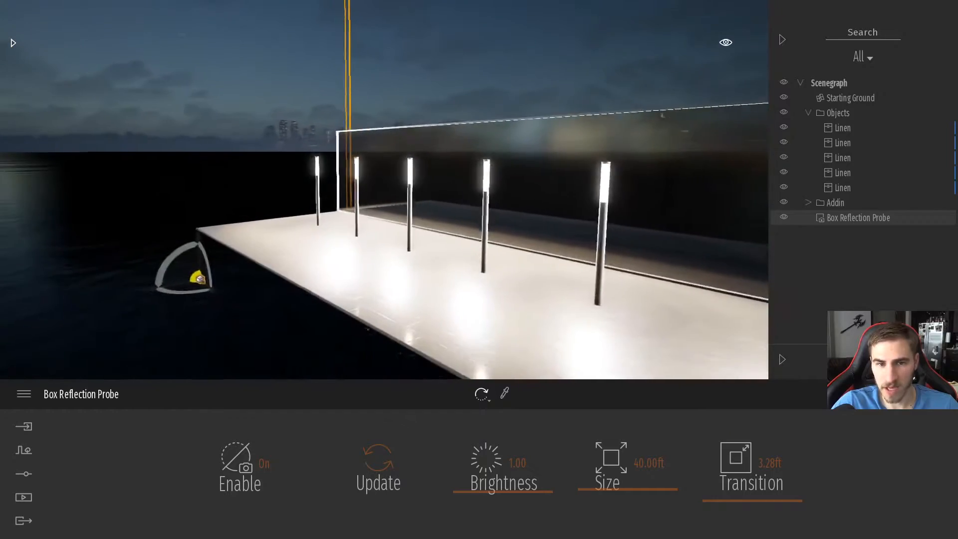
Move the box reflection probe back onto the platform beside the lamp posts and view the glass wall's reflections.
{"action": "key", "text": "s"}
{"action": "left_click_drag", "start_coordinate": [257, 250], "coordinate": [404, 227]}
{"action": "right_click_drag", "start_coordinate": [505, 212], "coordinate": [481, 244]}
{"action": "key", "text": "w"}
{"action": "key", "text": "a"}
{"action": "key", "text": "d"}
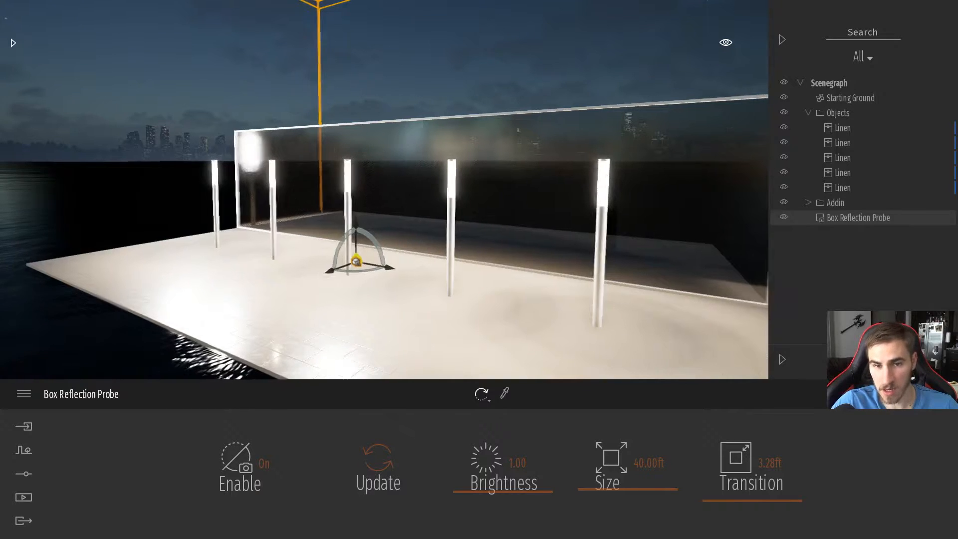
{"action": "right_click_drag", "start_coordinate": [530, 168], "coordinate": [454, 153]}
{"action": "key", "text": "w"}
{"action": "key", "text": "s"}
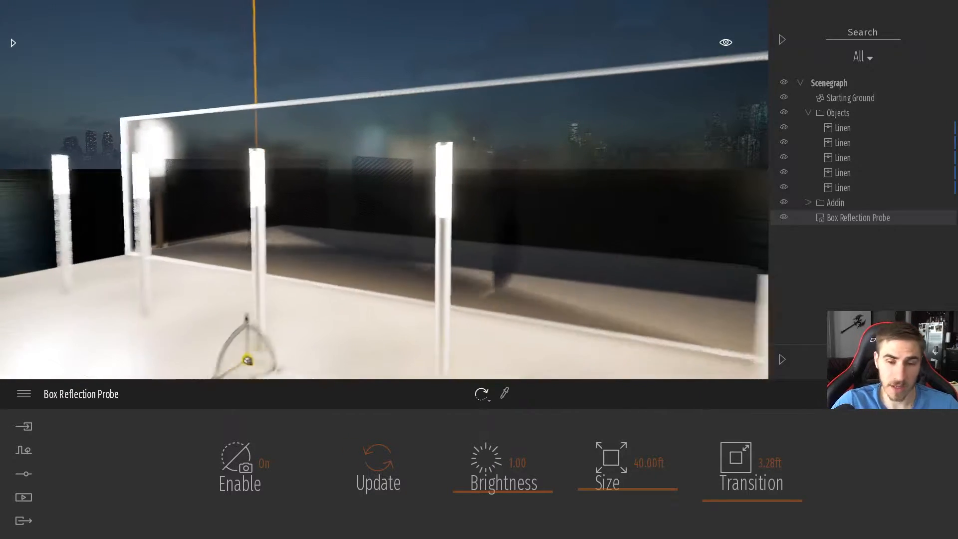
Inspect the lamp reflections in the glass wall from close up and from across the platform.
{"action": "right_click_drag", "start_coordinate": [512, 214], "coordinate": [527, 225]}
{"action": "key", "text": "w"}
{"action": "key", "text": "w"}
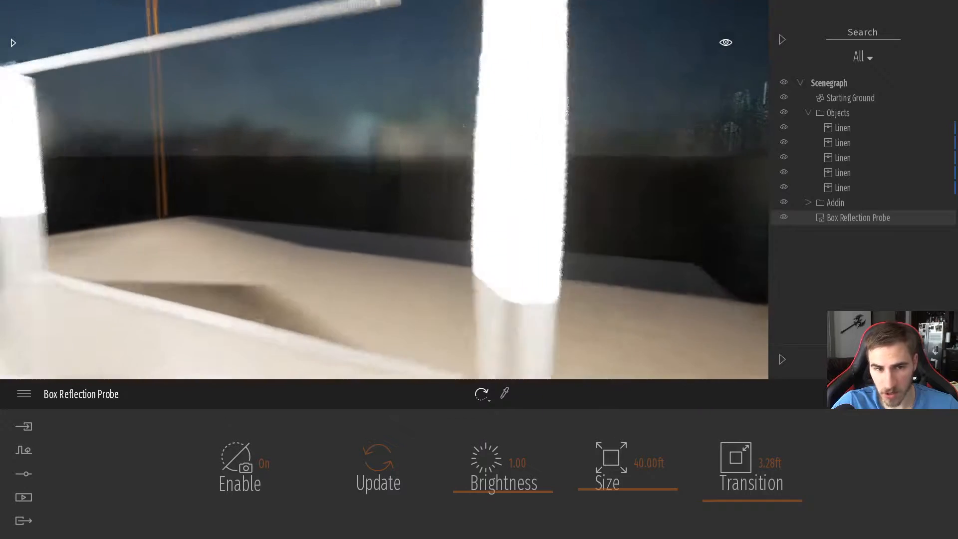
{"action": "key", "text": "s"}
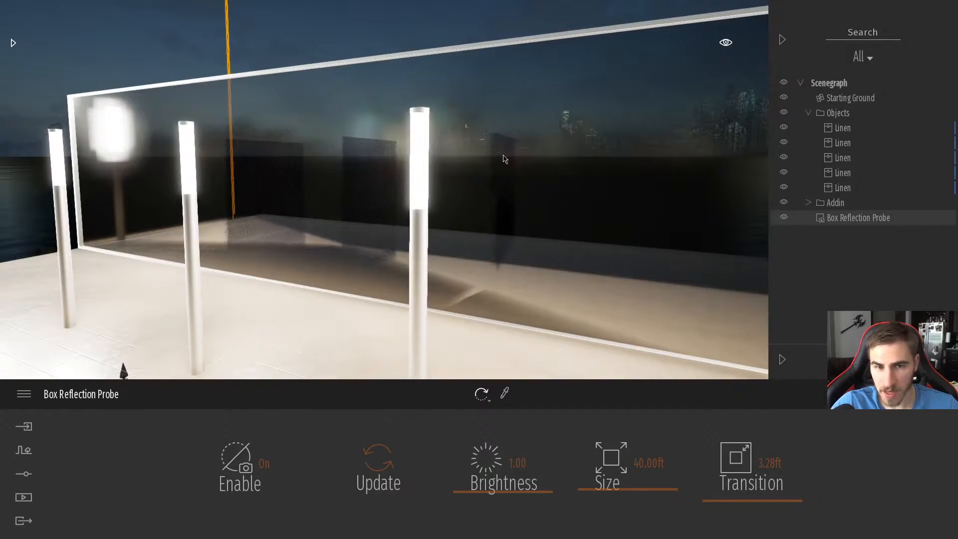
{"action": "key", "text": "s"}
{"action": "mouse_move", "coordinate": [463, 193]}
{"action": "right_mouse_down"}
{"action": "mouse_move", "coordinate": [470, 211]}
{"action": "mouse_move", "coordinate": [460, 200]}
{"action": "right_mouse_up"}
{"action": "key", "text": "w"}
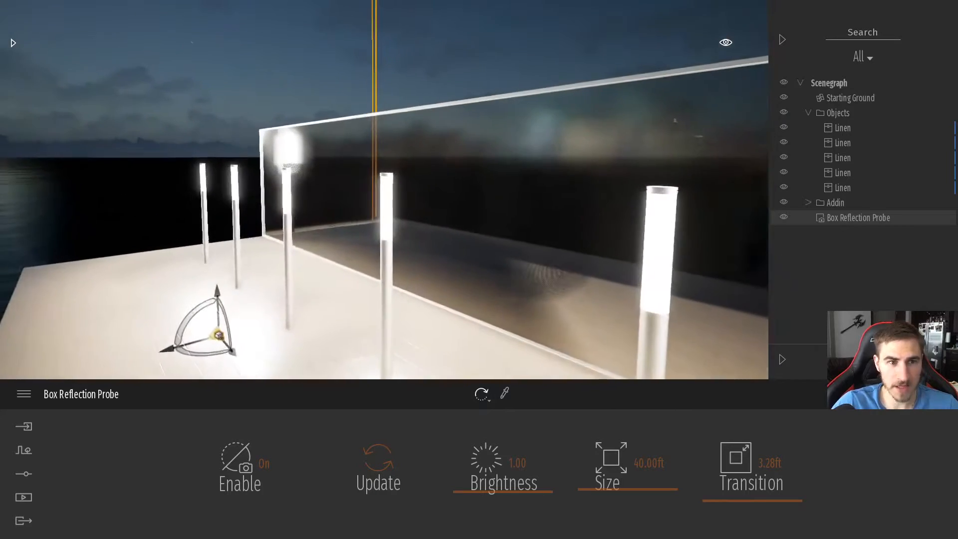
{"action": "key", "text": "s"}
{"action": "right_click_drag", "start_coordinate": [336, 145], "coordinate": [348, 153]}
{"action": "key", "text": "a"}
{"action": "right_click_drag", "start_coordinate": [337, 240], "coordinate": [342, 242]}
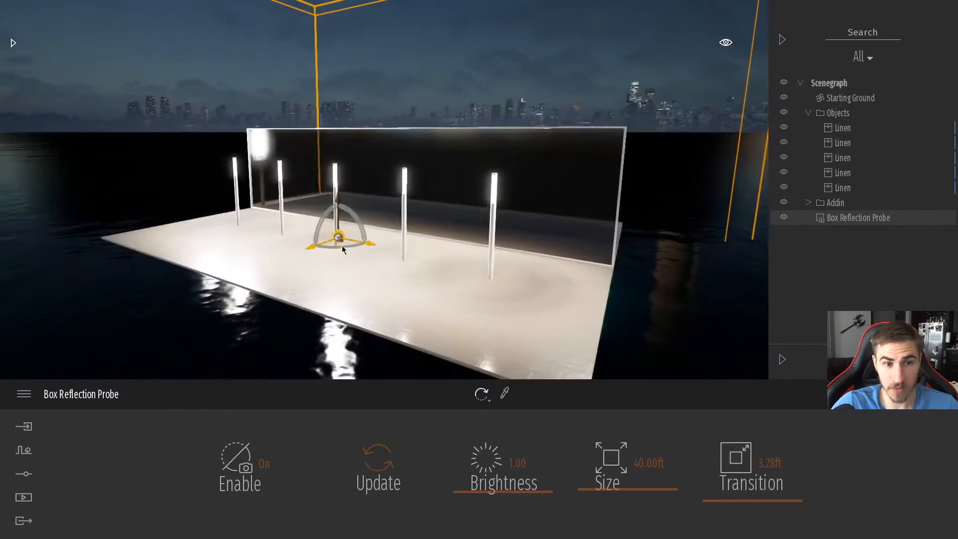
Move the box reflection probe from the lamp posts across to the platform area behind the glass wall.
{"action": "left_click_drag", "start_coordinate": [310, 247], "coordinate": [351, 233]}
{"action": "key", "text": "d"}
{"action": "right_click_drag", "start_coordinate": [351, 233], "coordinate": [310, 231]}
{"action": "key", "text": "d"}
{"action": "key", "text": "s"}
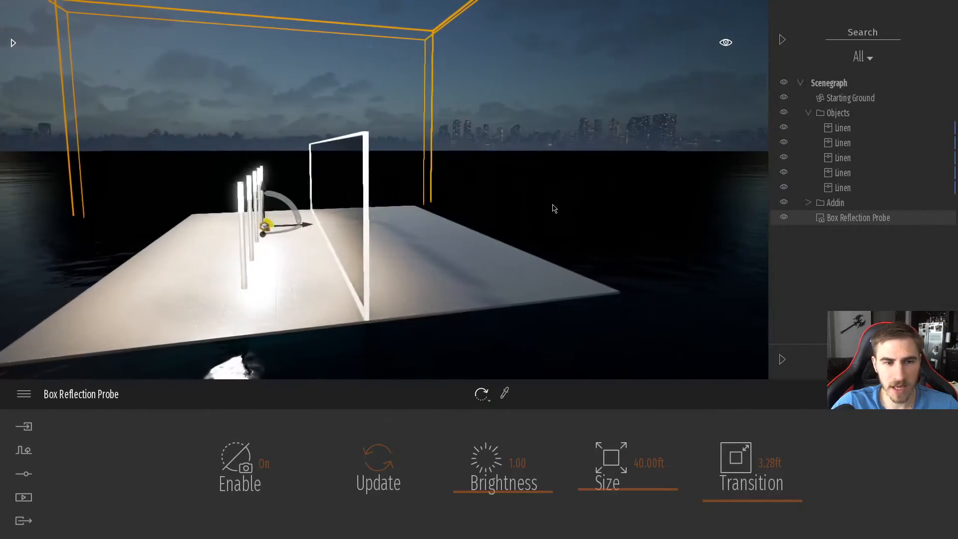
{"action": "right_click_drag", "start_coordinate": [576, 203], "coordinate": [578, 203]}
{"action": "key", "text": "w"}
{"action": "key", "text": "a"}
{"action": "right_click_drag", "start_coordinate": [279, 240], "coordinate": [308, 245]}
{"action": "key", "text": "a"}
{"action": "key", "text": "s"}
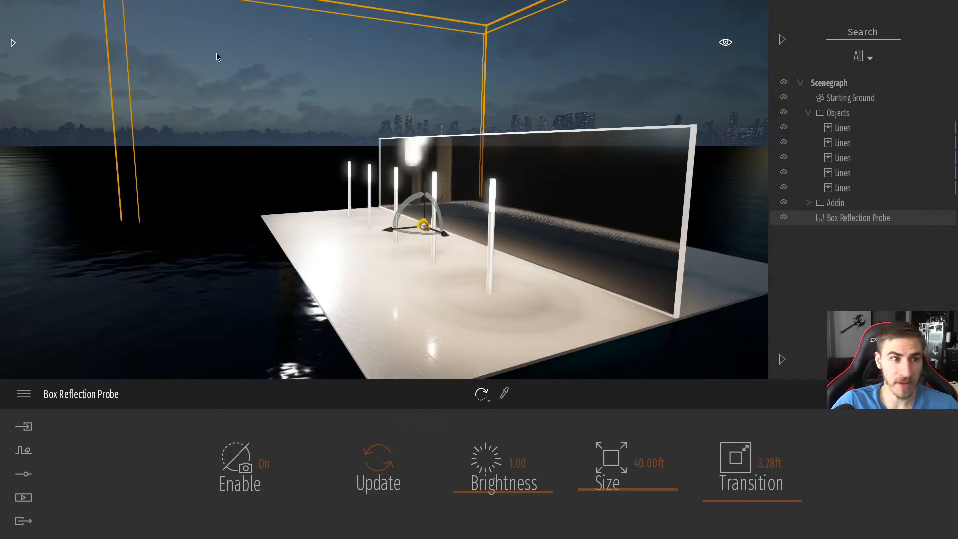
{"action": "left_click_drag", "start_coordinate": [356, 208], "coordinate": [445, 268]}
{"action": "left_click_drag", "start_coordinate": [359, 238], "coordinate": [476, 232]}
{"action": "middle_click_drag", "start_coordinate": [475, 233], "coordinate": [512, 285], "text": "shift"}
{"action": "scroll", "coordinate": [496, 269], "scroll_direction": "up", "scroll_amount": 3}
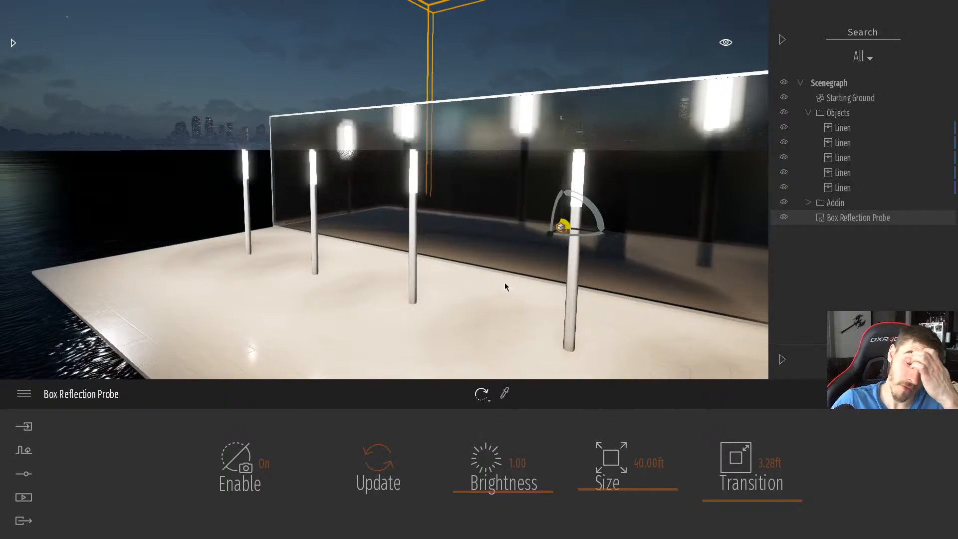
Examine the glass wall and the light on the floor tiles from the rear side, near the probe.
{"action": "middle_click_drag", "start_coordinate": [515, 291], "coordinate": [447, 233], "text": "shift"}
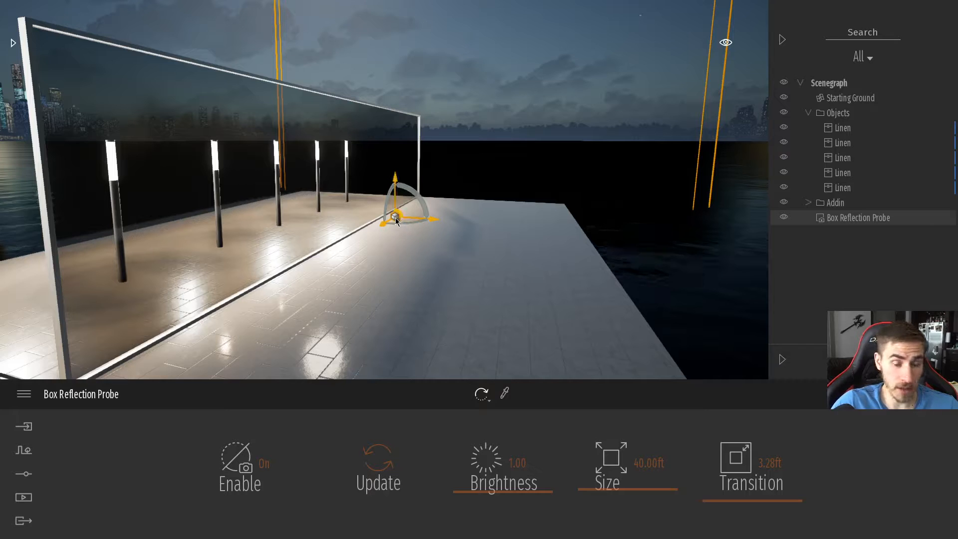
{"action": "right_click_drag", "start_coordinate": [391, 270], "coordinate": [360, 237]}
{"action": "scroll", "coordinate": [468, 286], "scroll_direction": "down", "scroll_amount": 3}
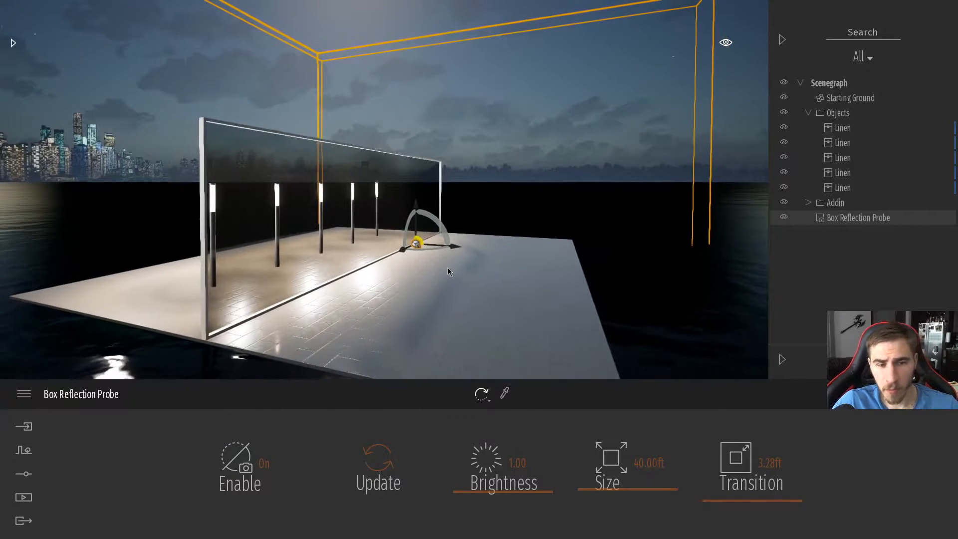
{"action": "right_click_drag", "start_coordinate": [435, 226], "coordinate": [403, 222]}
{"action": "scroll", "coordinate": [403, 222], "scroll_direction": "up", "scroll_amount": 4}
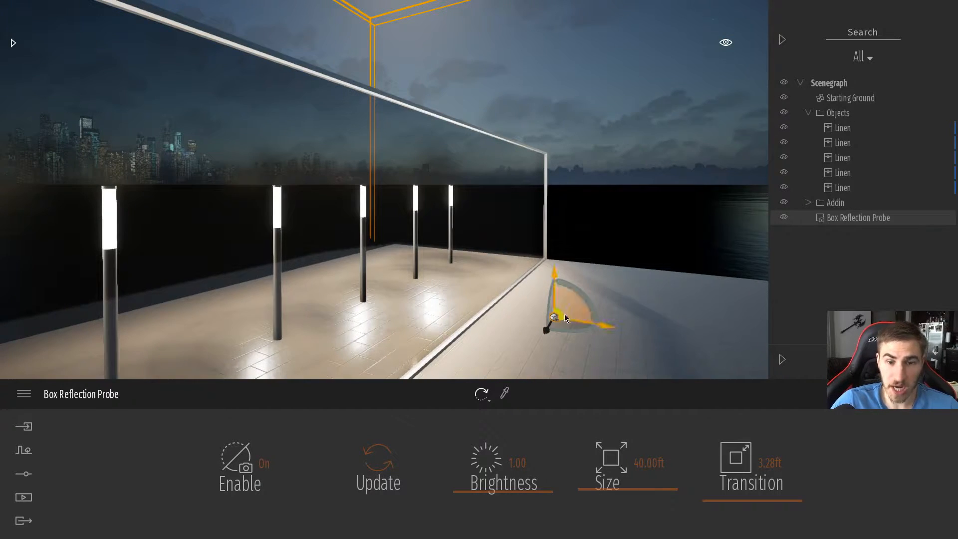
{"action": "middle_click_drag", "start_coordinate": [408, 321], "coordinate": [375, 305], "text": "shift"}
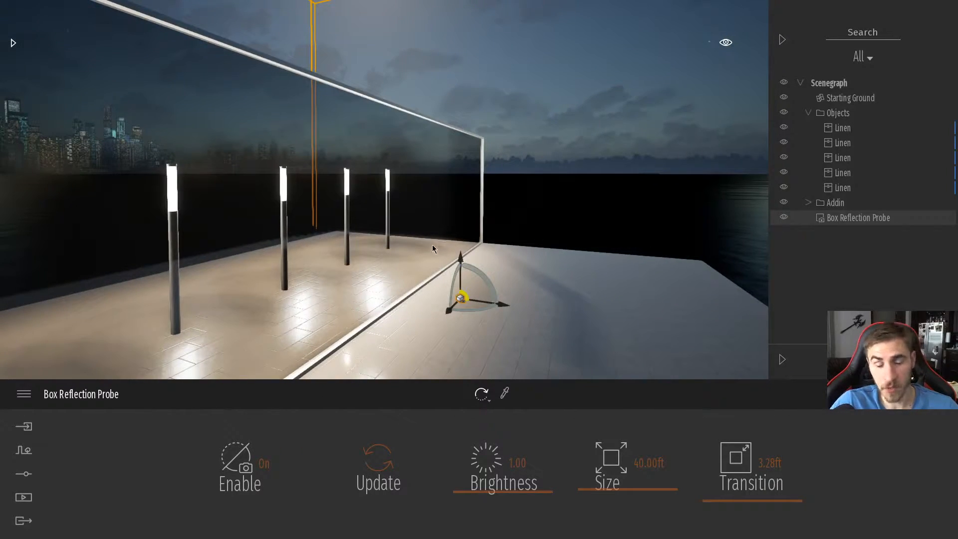
{"action": "right_click_drag", "start_coordinate": [522, 221], "coordinate": [407, 273]}
{"action": "key", "text": "d"}
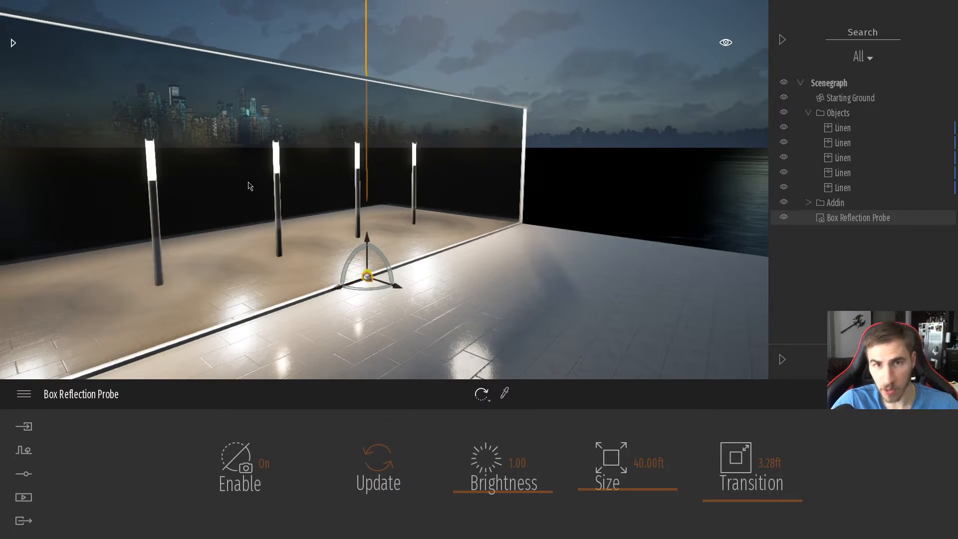
Compare the lamp reflections in the glass from the front with the view along the end of the wall.
{"action": "right_click_drag", "start_coordinate": [350, 317], "coordinate": [564, 318]}
{"action": "key", "text": "a"}
{"action": "right_click_drag", "start_coordinate": [384, 200], "coordinate": [529, 202]}
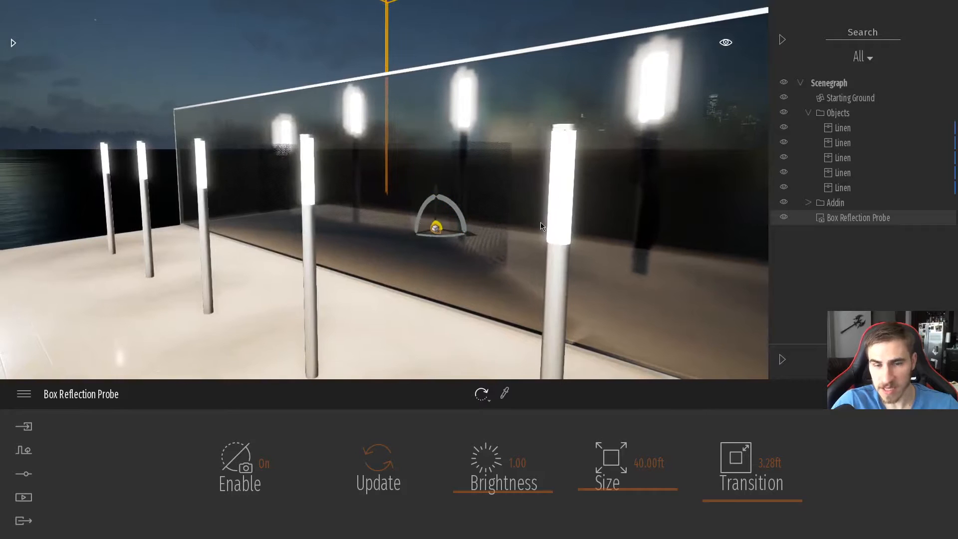
{"action": "right_click_drag", "start_coordinate": [543, 223], "coordinate": [472, 270]}
{"action": "scroll", "coordinate": [472, 271], "scroll_direction": "down", "scroll_amount": 3}
{"action": "middle_click_drag", "start_coordinate": [472, 270], "coordinate": [566, 231], "text": "shift"}
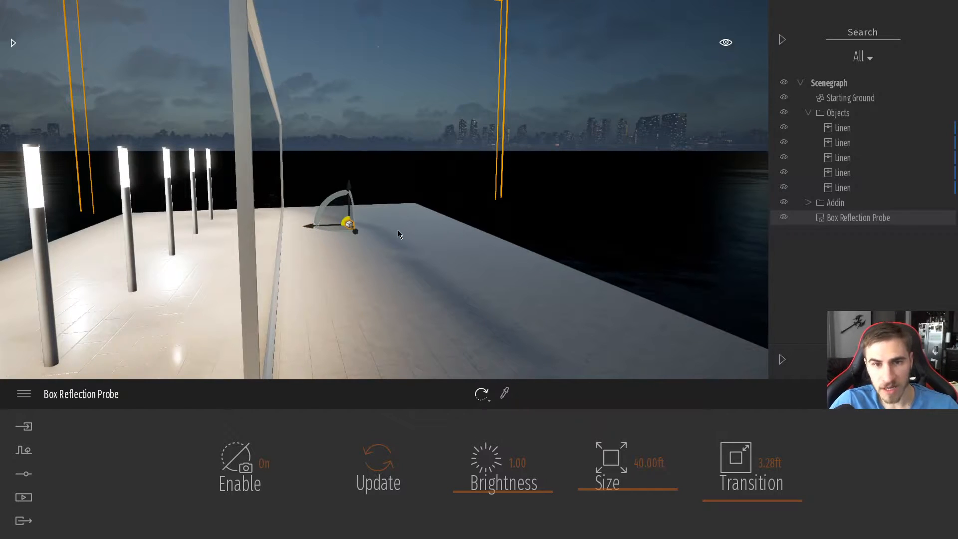
{"action": "right_click_drag", "start_coordinate": [467, 297], "coordinate": [392, 293]}
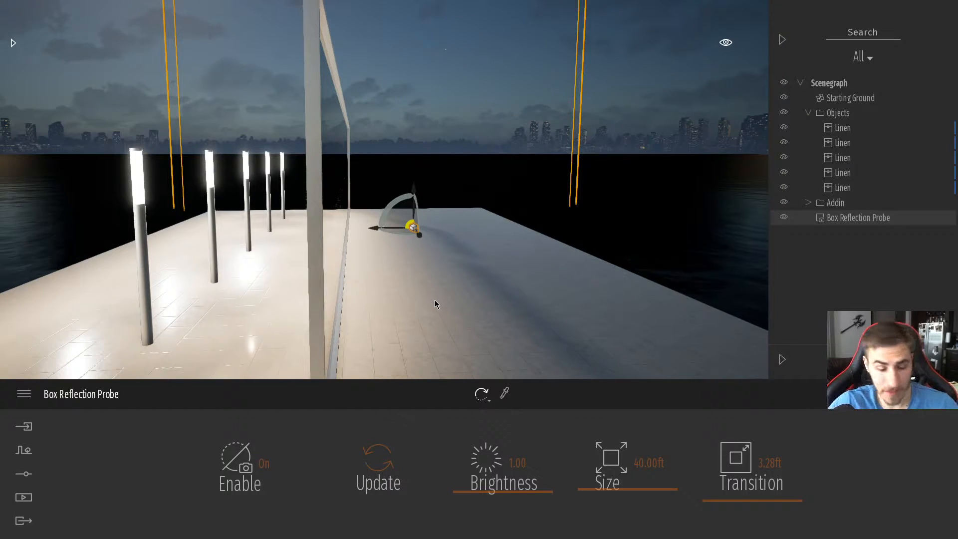
{"action": "right_click_drag", "start_coordinate": [423, 277], "coordinate": [418, 241]}
{"action": "key", "text": "a"}
{"action": "key", "text": "d"}
{"action": "key", "text": "a"}
{"action": "key", "text": "a"}
{"action": "key", "text": "w"}
{"action": "key", "text": "d"}
{"action": "key", "text": "w"}
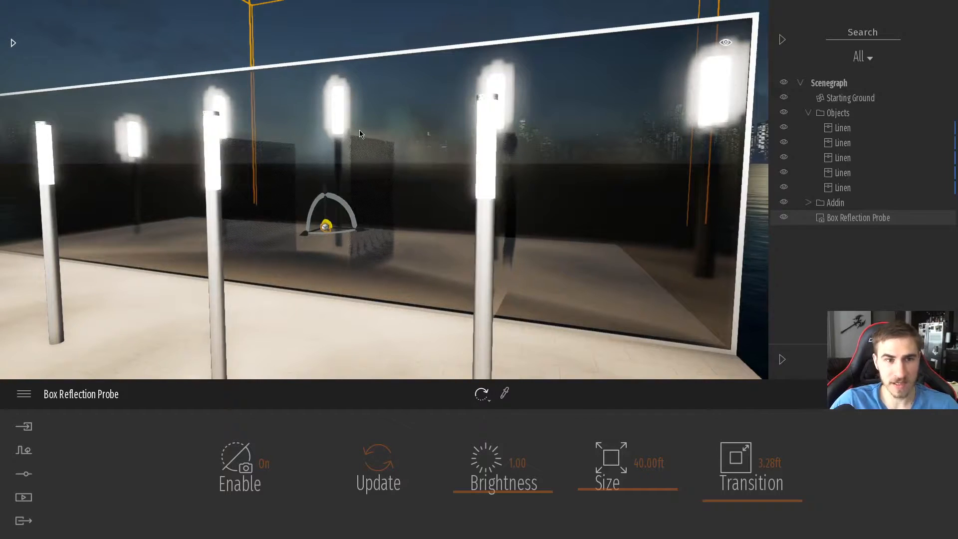
Reposition the box reflection probe behind the glass wall and set its size to 30 ft.
{"action": "right_click_drag", "start_coordinate": [368, 131], "coordinate": [412, 205]}
{"action": "key", "text": "s"}
{"action": "key", "text": "d"}
{"action": "key", "text": "w"}
{"action": "key", "text": "s"}
{"action": "left_click_drag", "start_coordinate": [412, 204], "coordinate": [456, 200]}
{"action": "right_click_drag", "start_coordinate": [445, 274], "coordinate": [457, 274]}
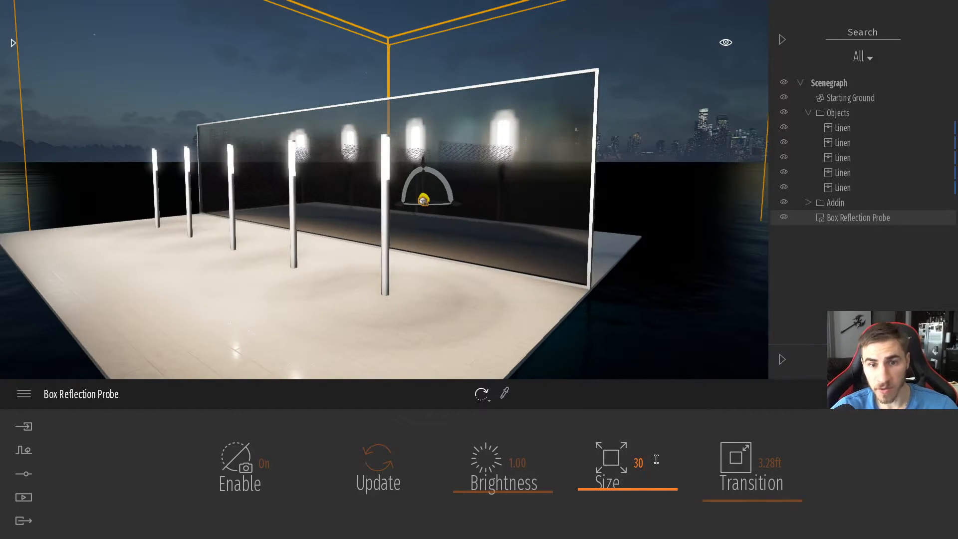
{"action": "key", "text": "Return"}
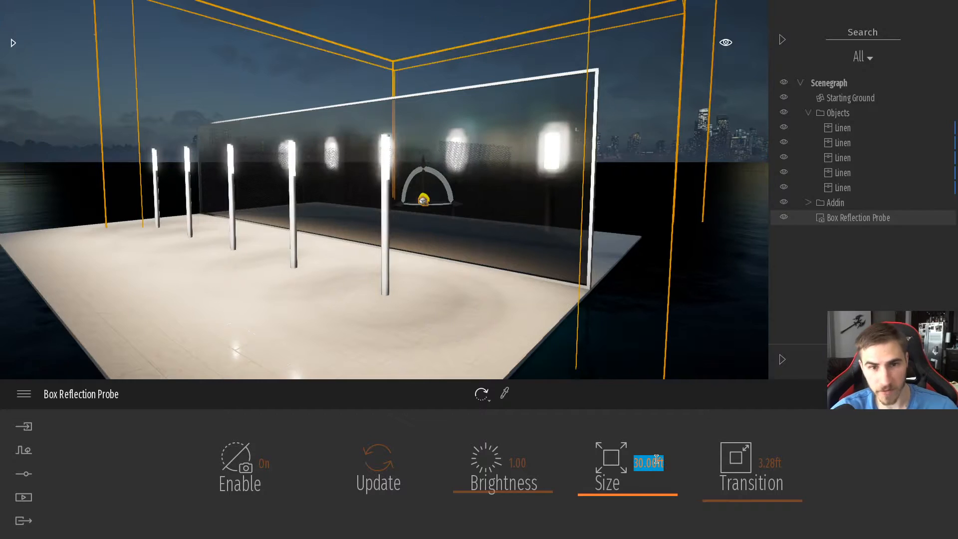
Try box reflection probe sizes of 20 ft, 10 ft and 20 ft again, and return it to 30 ft.
{"action": "type", "text": "20"}
{"action": "key", "text": "Return"}
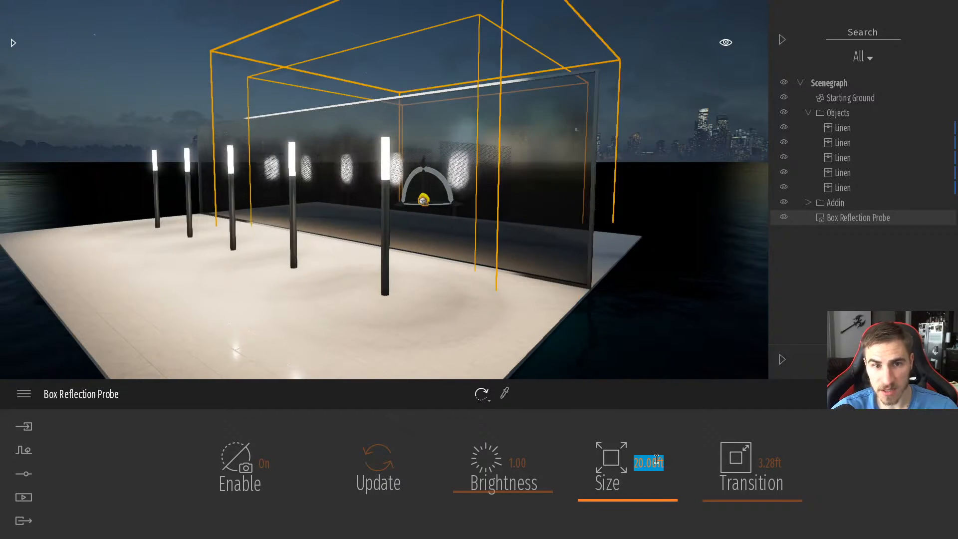
{"action": "key", "text": "Return"}
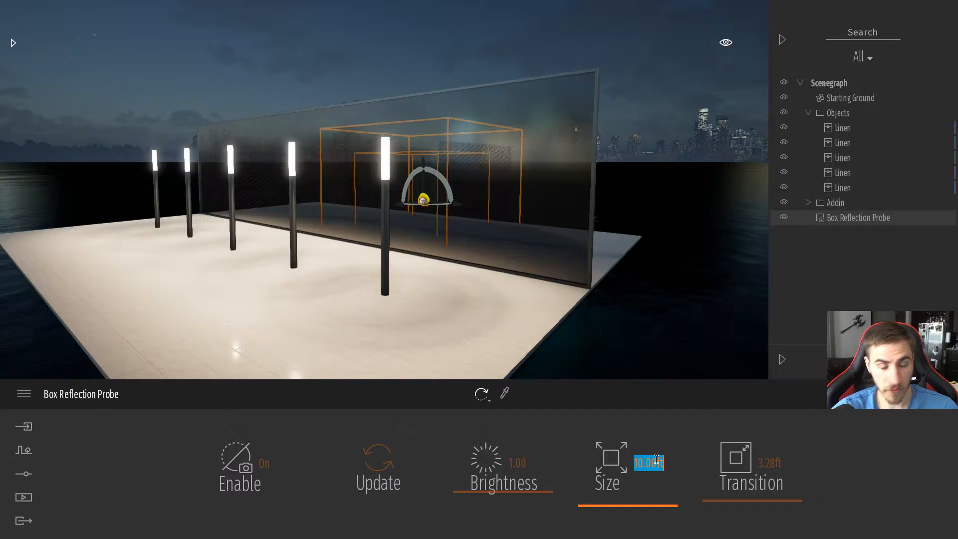
{"action": "key", "text": "Return"}
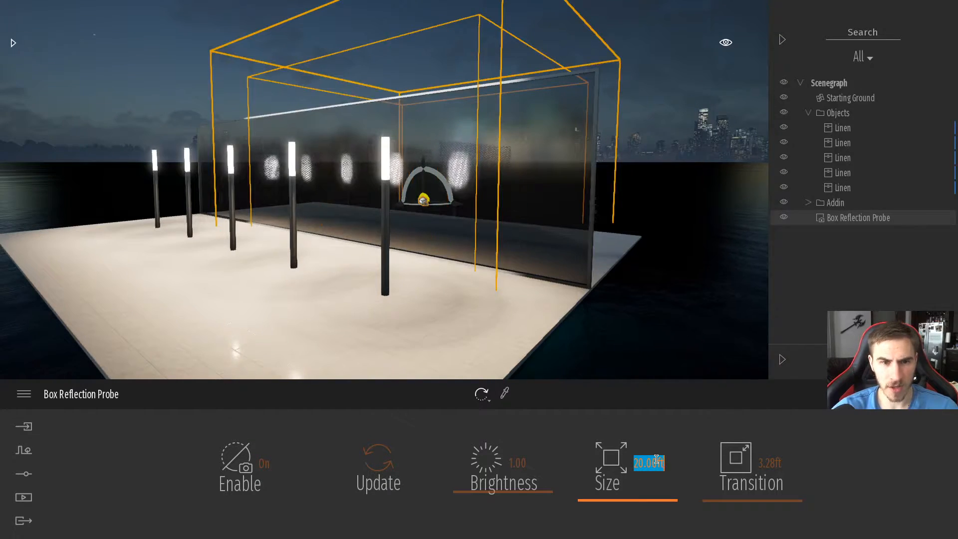
{"action": "type", "text": "30"}
{"action": "key", "text": "Return"}
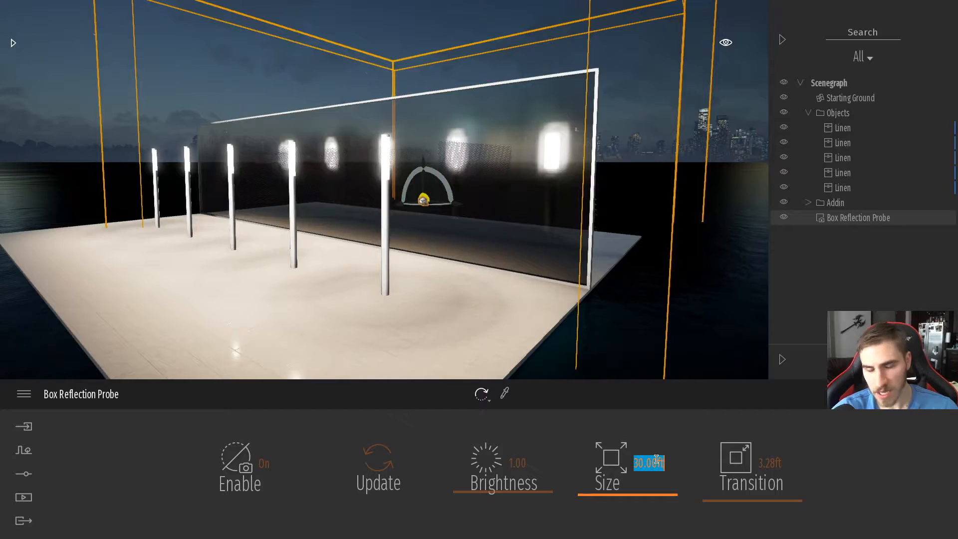
Examine the 30 ft probe's coverage from behind the glass wall and from a distance.
{"action": "right_click_drag", "start_coordinate": [647, 273], "coordinate": [621, 276]}
{"action": "key", "text": "s"}
{"action": "key", "text": "w"}
{"action": "key", "text": "s"}
{"action": "right_click_drag", "start_coordinate": [484, 118], "coordinate": [522, 115]}
{"action": "right_click_drag", "start_coordinate": [296, 325], "coordinate": [214, 326]}
{"action": "key", "text": "s"}
{"action": "key", "text": "d"}
{"action": "key", "text": "w"}
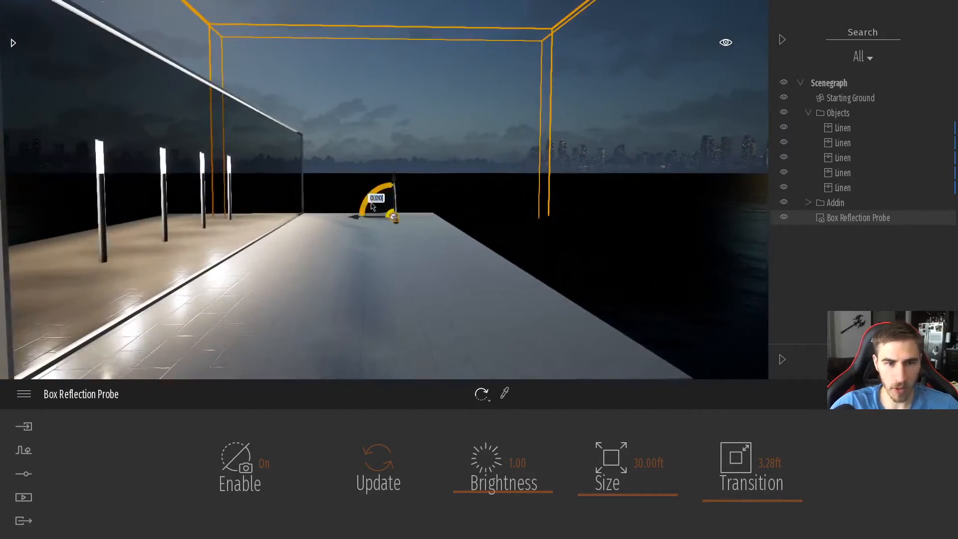
{"action": "key", "text": "s"}
{"action": "key", "text": "a"}
{"action": "right_click_drag", "start_coordinate": [392, 259], "coordinate": [388, 166]}
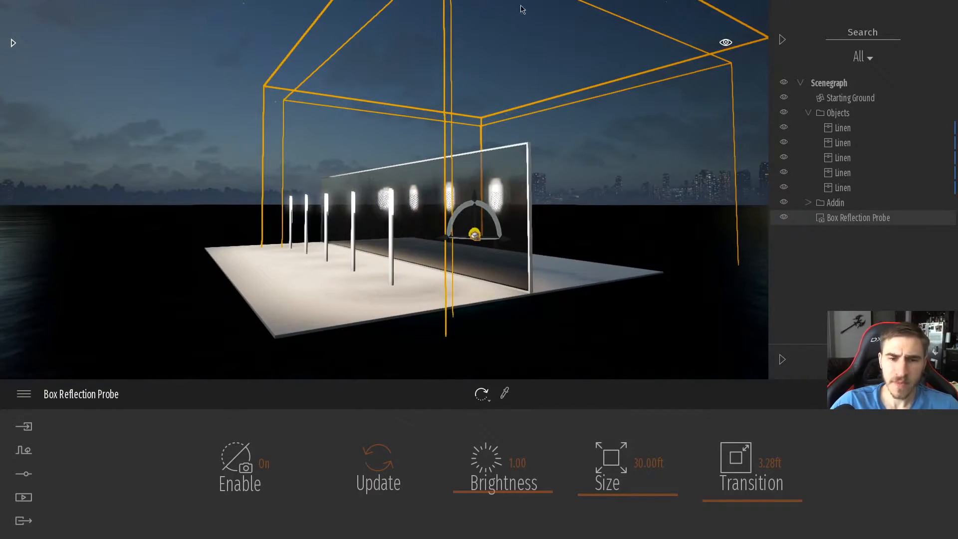
Examine how the probe's box covers the lamp row and the glass wall from the front.
{"action": "key", "text": "w"}
{"action": "right_click_drag", "start_coordinate": [444, 128], "coordinate": [426, 186]}
{"action": "key", "text": "a"}
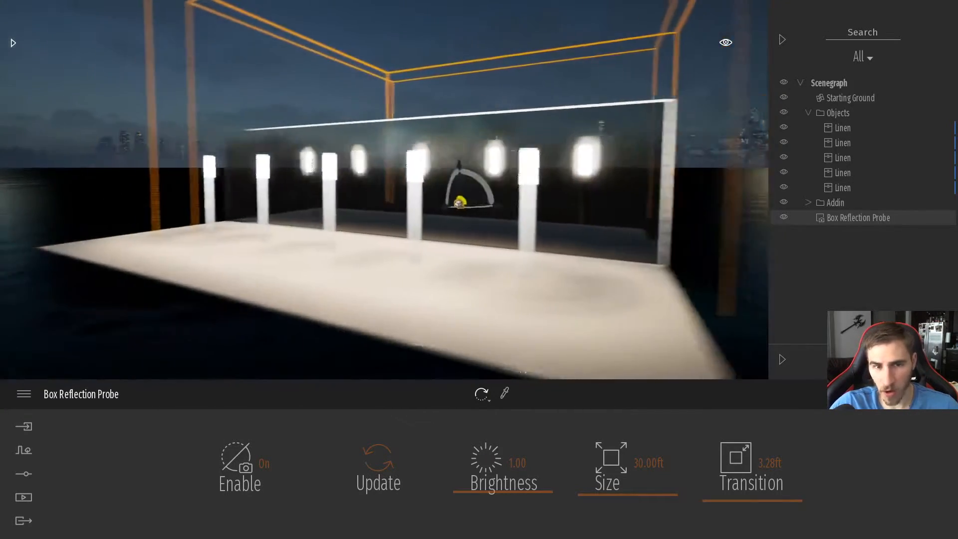
{"action": "key", "text": "d"}
{"action": "right_click_drag", "start_coordinate": [574, 73], "coordinate": [663, 80]}
{"action": "key", "text": "a"}
{"action": "key", "text": "s"}
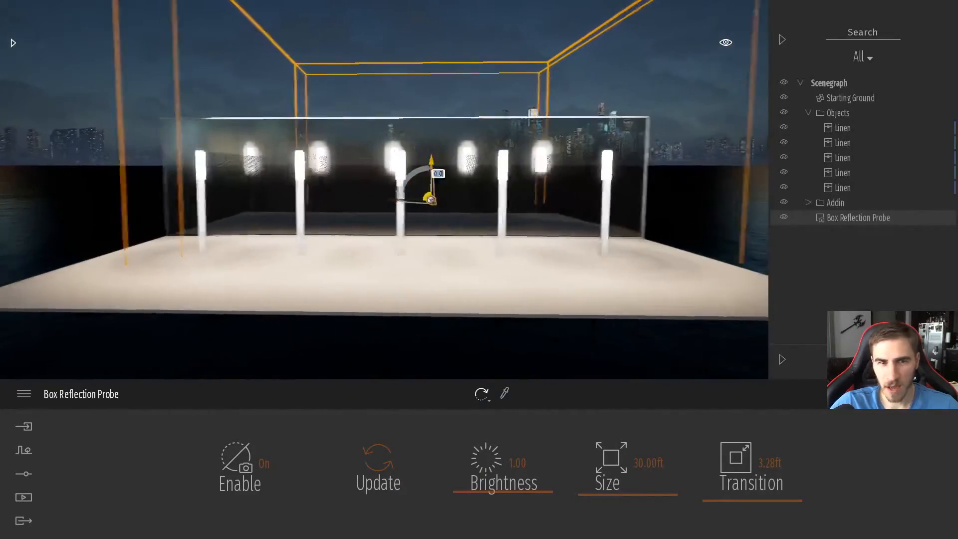
{"action": "key", "text": "s"}
{"action": "key", "text": "a"}
{"action": "key", "text": "d"}
{"action": "key", "text": "w"}
{"action": "key", "text": "a"}
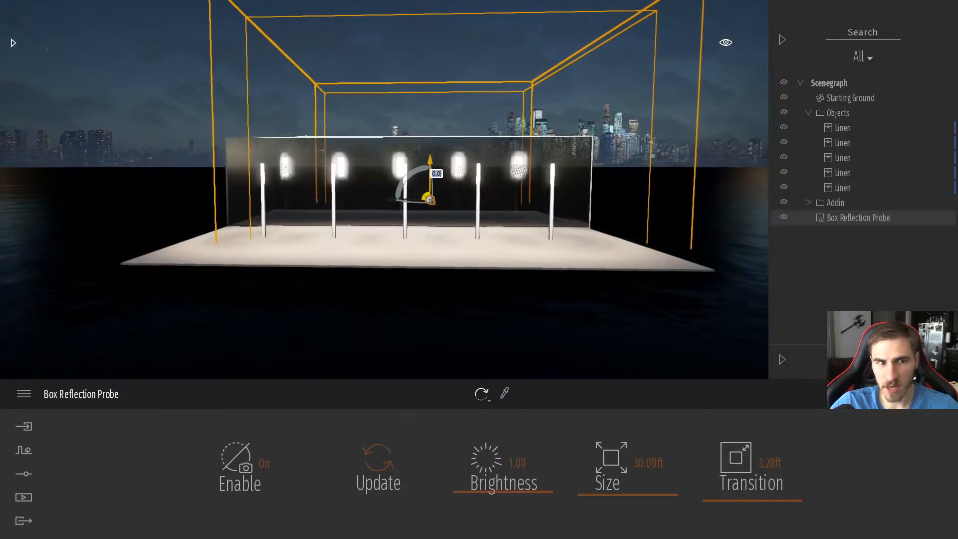
Shift the box reflection probe towards the middle lamp along the glass wall and set its size to 35 ft.
{"action": "key", "text": "w"}
{"action": "key", "text": "a"}
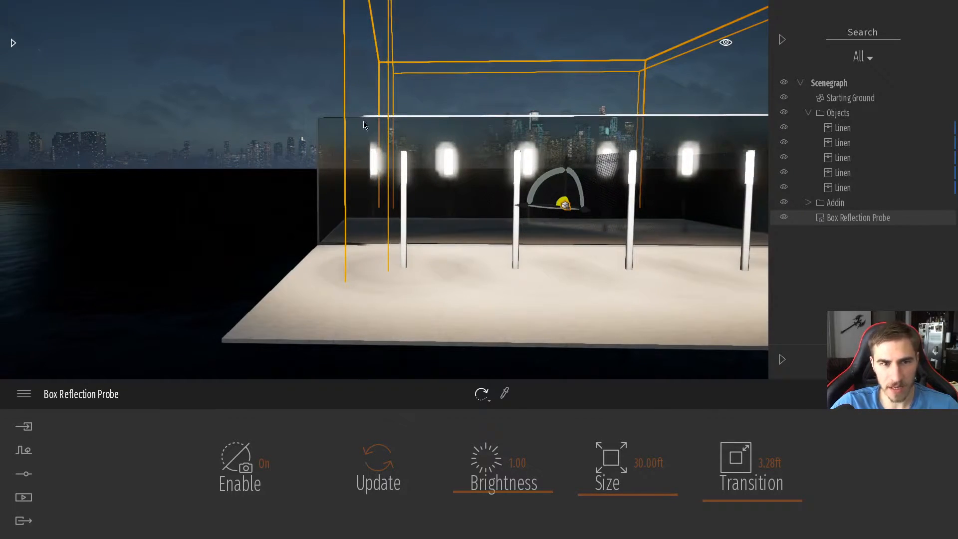
{"action": "key", "text": "d"}
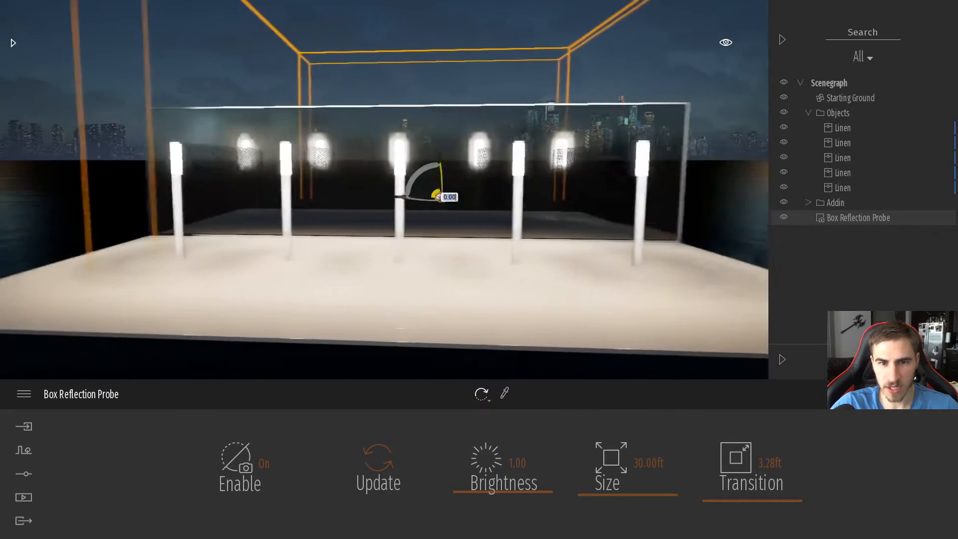
{"action": "key", "text": "s"}
{"action": "left_click_drag", "start_coordinate": [379, 201], "coordinate": [353, 214]}
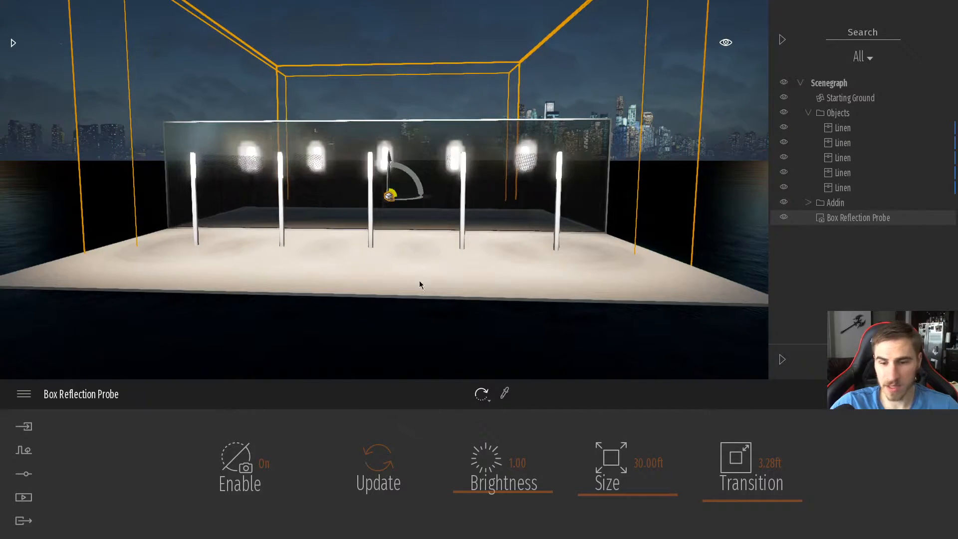
{"action": "type", "text": "35"}
{"action": "key", "text": "Return"}
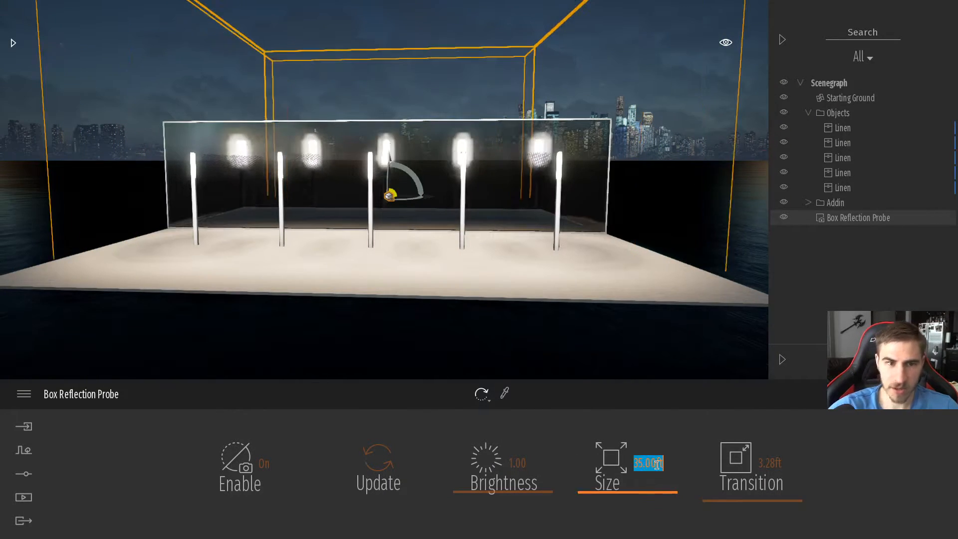
View the lamp row head-on to check how the reflections line up with the lamp posts.
{"action": "key", "text": "w"}
{"action": "key", "text": "d"}
{"action": "mouse_move", "coordinate": [551, 267]}
{"action": "right_mouse_down"}
{"action": "mouse_move", "coordinate": [498, 265]}
{"action": "mouse_move", "coordinate": [558, 261]}
{"action": "mouse_move", "coordinate": [534, 269]}
{"action": "mouse_move", "coordinate": [551, 269]}
{"action": "right_mouse_up"}
{"action": "key", "text": "s"}
{"action": "key", "text": "a"}
{"action": "key", "text": "d"}
{"action": "key", "text": "s"}
{"action": "key", "text": "w"}
{"action": "key", "text": "a"}
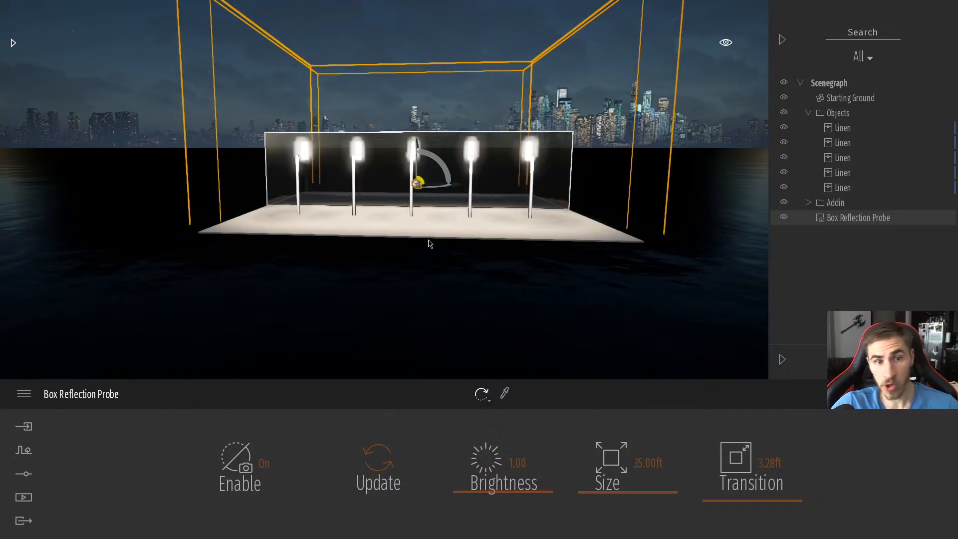
Nudge the box reflection probe slightly along the glass wall to fine-tune the alignment of the lamp reflections.
{"action": "scroll", "coordinate": [430, 244], "scroll_direction": "up", "scroll_amount": 2}
{"action": "left_click_drag", "start_coordinate": [463, 189], "coordinate": [459, 191]}
{"action": "right_click_drag", "start_coordinate": [515, 198], "coordinate": [502, 197]}
{"action": "left_click_drag", "start_coordinate": [462, 185], "coordinate": [459, 186]}
{"action": "right_click_drag", "start_coordinate": [510, 205], "coordinate": [414, 200]}
{"action": "key", "text": "d"}
{"action": "key", "text": "a"}
{"action": "key", "text": "d"}
{"action": "key", "text": "a"}
Raise the box reflection probe behind the glass wall, check the lamp reflections, and lower it partway.
{"action": "right_click_drag", "start_coordinate": [529, 202], "coordinate": [440, 273]}
{"action": "key", "text": "w"}
{"action": "key", "text": "d"}
{"action": "key", "text": "a"}
{"action": "key", "text": "s"}
{"action": "key", "text": "d"}
{"action": "key", "text": "w"}
{"action": "key", "text": "d"}
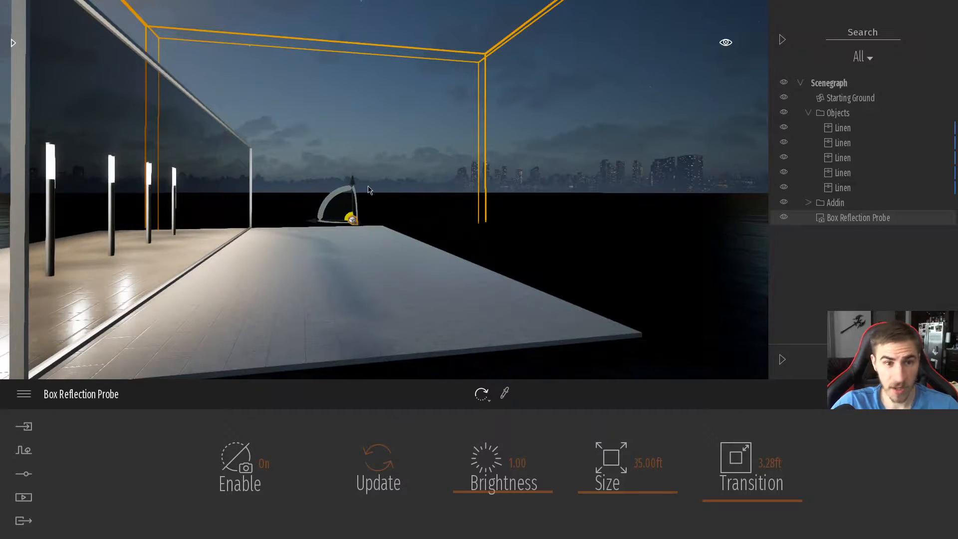
{"action": "left_click_drag", "start_coordinate": [352, 184], "coordinate": [354, 131]}
{"action": "right_click_drag", "start_coordinate": [354, 130], "coordinate": [442, 133]}
{"action": "key", "text": "a"}
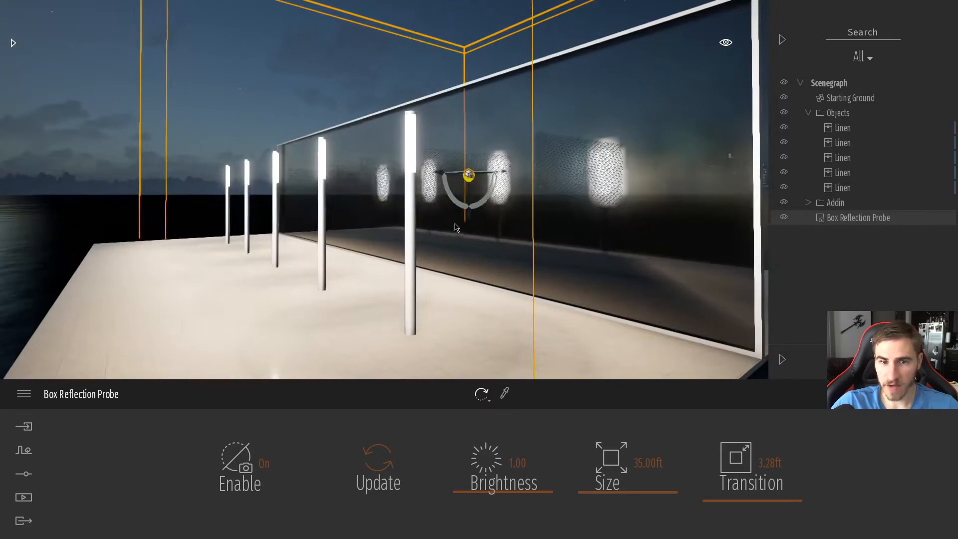
{"action": "mouse_move", "coordinate": [472, 221]}
{"action": "left_mouse_down"}
{"action": "mouse_move", "coordinate": [473, 168]}
{"action": "mouse_move", "coordinate": [460, 213]}
{"action": "mouse_move", "coordinate": [467, 237]}
{"action": "left_mouse_up"}
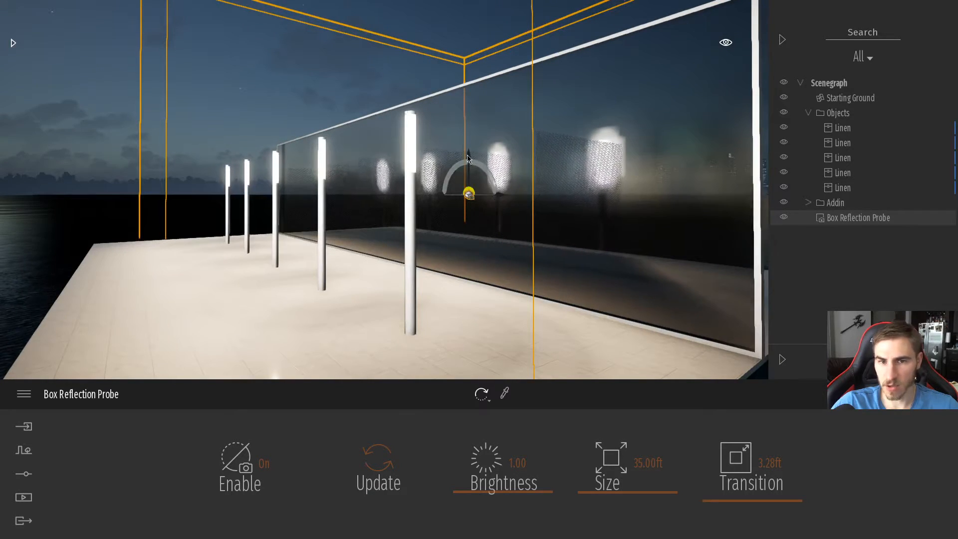
Lower the box reflection probe behind the glass wall towards the floor and shift it slightly sideways, checking the lamp reflections.
{"action": "left_click", "coordinate": [468, 190]}
{"action": "middle_click_drag", "start_coordinate": [697, 164], "coordinate": [544, 162], "text": "shift"}
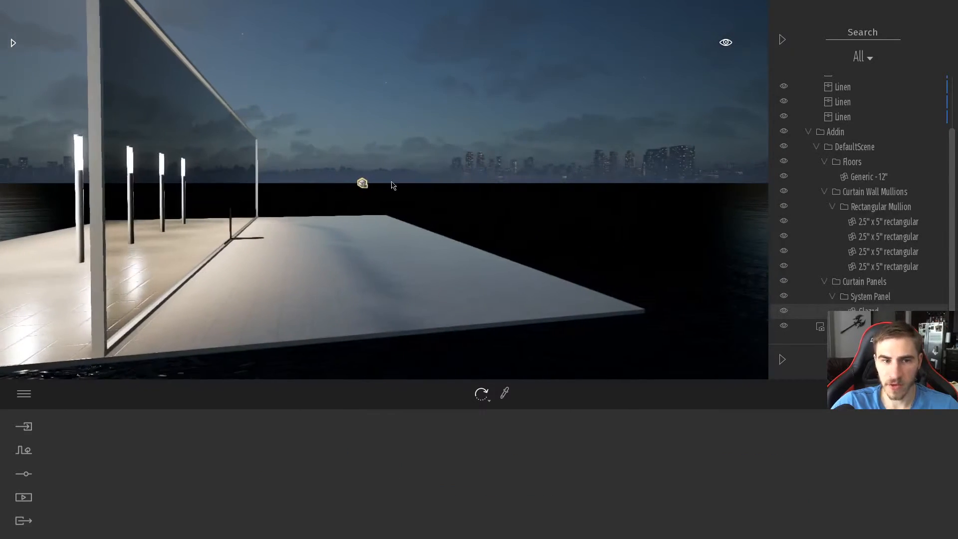
{"action": "left_click", "coordinate": [361, 182]}
{"action": "left_click_drag", "start_coordinate": [361, 145], "coordinate": [377, 198]}
{"action": "middle_click_drag", "start_coordinate": [376, 198], "coordinate": [362, 241], "text": "shift"}
{"action": "left_click_drag", "start_coordinate": [361, 192], "coordinate": [378, 192]}
{"action": "middle_click_drag", "start_coordinate": [379, 207], "coordinate": [424, 193], "text": "shift"}
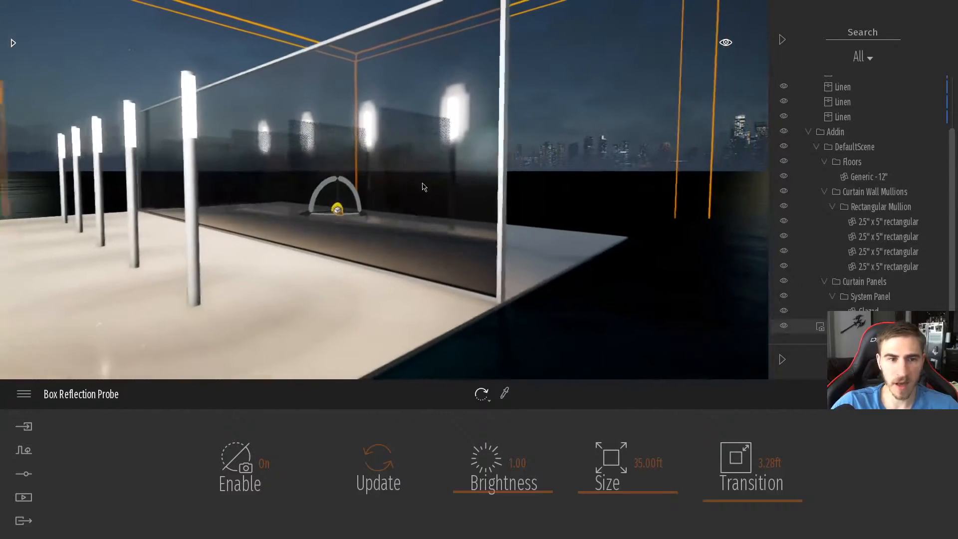
Raise the box reflection probe in two stages to the upper edge of the glass wall, comparing the lamp reflections each time.
{"action": "left_click_drag", "start_coordinate": [337, 174], "coordinate": [342, 102]}
{"action": "middle_click_drag", "start_coordinate": [344, 150], "coordinate": [640, 272], "text": "shift"}
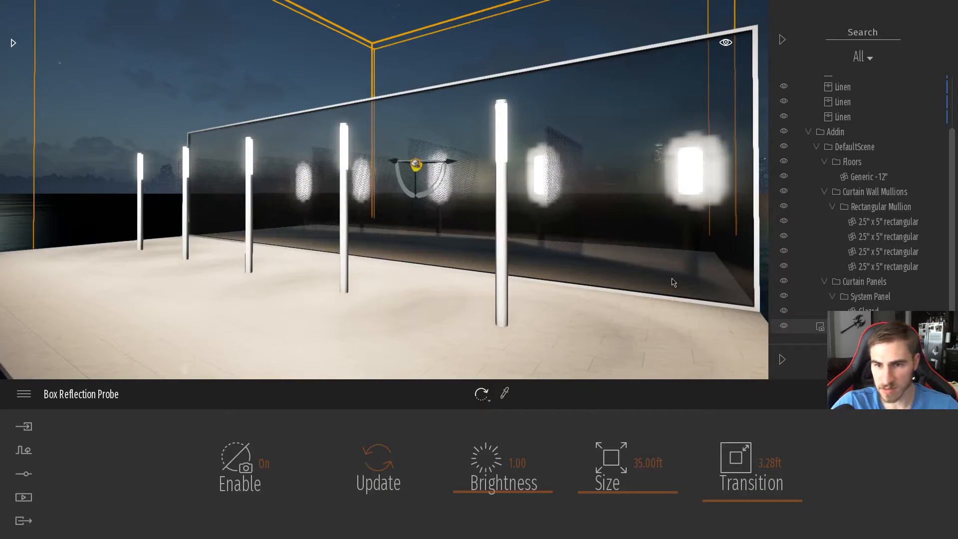
{"action": "middle_click_drag", "start_coordinate": [697, 225], "coordinate": [356, 209], "text": "shift"}
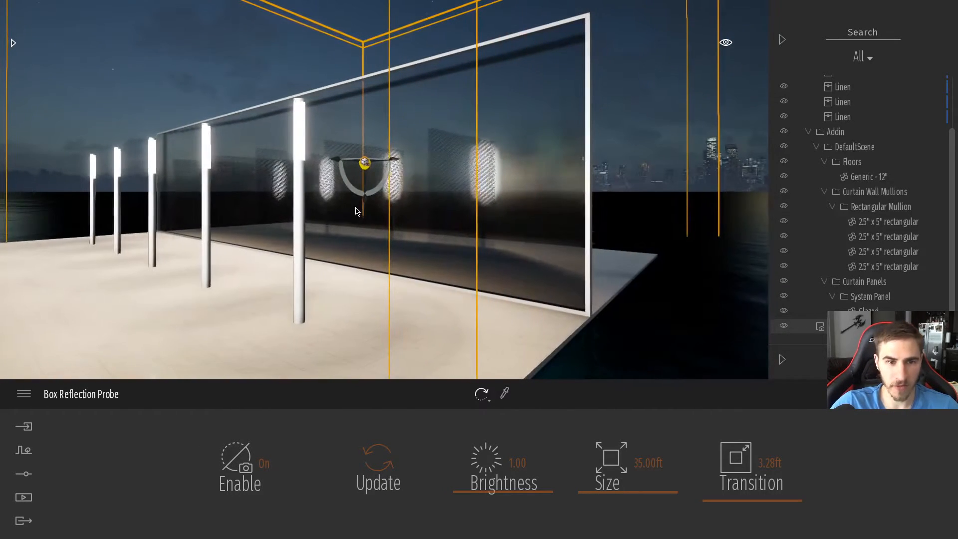
{"action": "left_click_drag", "start_coordinate": [366, 208], "coordinate": [365, 137]}
{"action": "middle_click_drag", "start_coordinate": [475, 206], "coordinate": [584, 203], "text": "shift"}
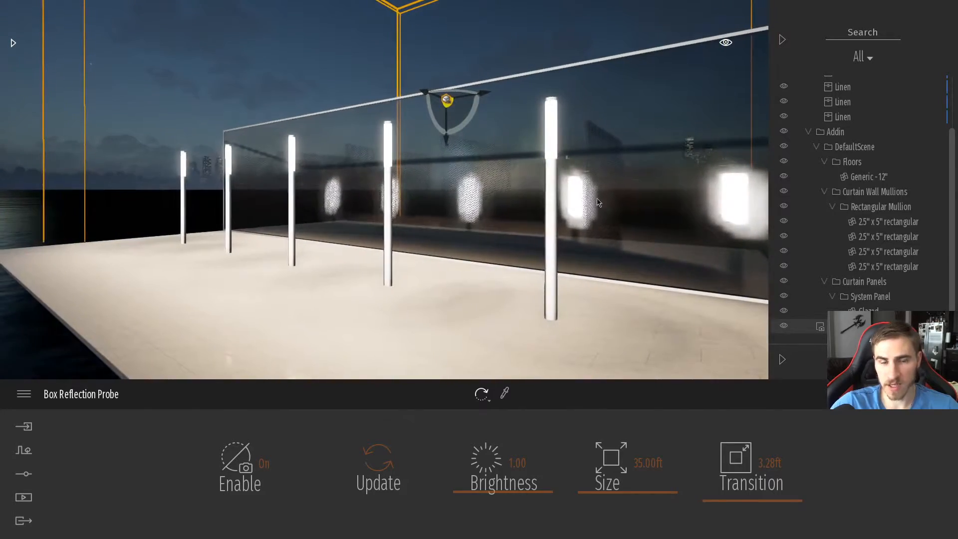
Lower the box reflection probe from the top of the glass wall down towards the floor behind it.
{"action": "right_click_drag", "start_coordinate": [575, 266], "coordinate": [541, 230]}
{"action": "key", "text": "s"}
{"action": "key", "text": "w"}
{"action": "key", "text": "s"}
{"action": "key", "text": "a"}
{"action": "key", "text": "d"}
{"action": "key", "text": "d"}
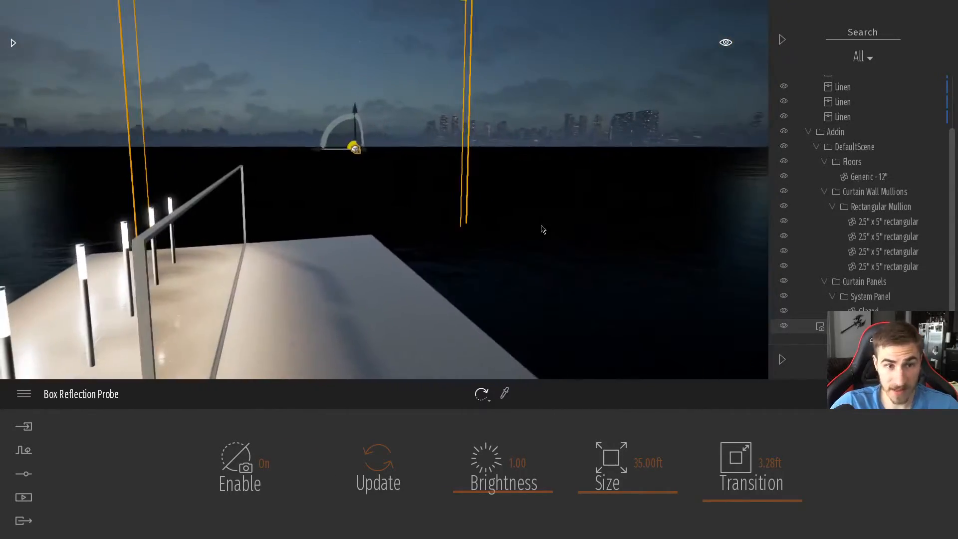
{"action": "key", "text": "s"}
{"action": "right_click_drag", "start_coordinate": [522, 292], "coordinate": [482, 232]}
{"action": "key", "text": "d"}
{"action": "key", "text": "a"}
{"action": "key", "text": "d"}
{"action": "left_click_drag", "start_coordinate": [406, 150], "coordinate": [400, 270]}
Raise the box reflection probe slightly to fine-tune its height behind the glass wall.
{"action": "right_click_drag", "start_coordinate": [399, 271], "coordinate": [405, 282]}
{"action": "key", "text": "w"}
{"action": "right_click_drag", "start_coordinate": [409, 204], "coordinate": [345, 210]}
{"action": "key", "text": "s"}
{"action": "right_click_drag", "start_coordinate": [436, 250], "coordinate": [436, 207]}
{"action": "key", "text": "w"}
{"action": "left_click_drag", "start_coordinate": [436, 206], "coordinate": [437, 158]}
Examine the lamp reflections in the glass wall from several angles along the front of the lamp row.
{"action": "key", "text": "a"}
{"action": "right_click_drag", "start_coordinate": [437, 157], "coordinate": [542, 131]}
{"action": "key", "text": "s"}
{"action": "key", "text": "w"}
{"action": "key", "text": "a"}
{"action": "key", "text": "d"}
{"action": "key", "text": "s"}
{"action": "key", "text": "a"}
{"action": "key", "text": "w"}
{"action": "key", "text": "d"}
{"action": "key", "text": "d"}
{"action": "key", "text": "s"}
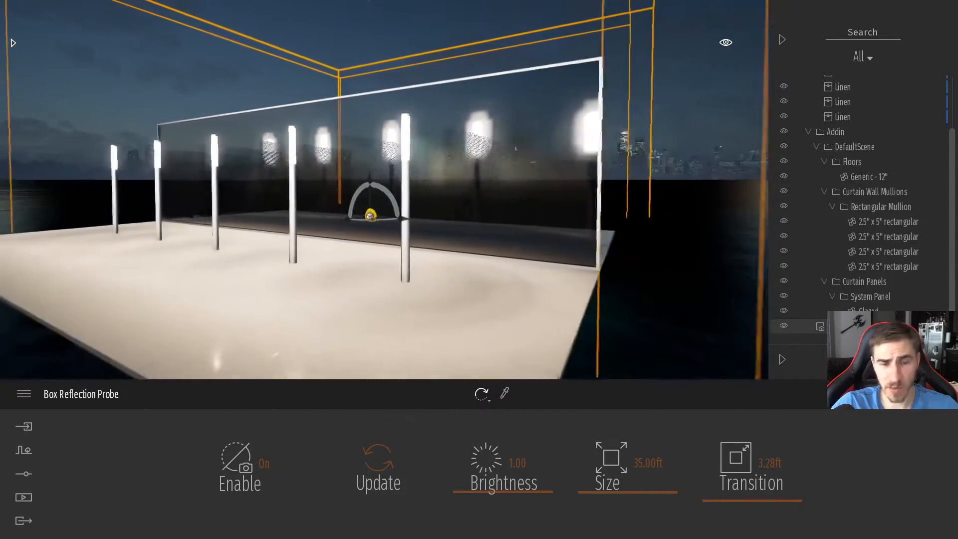
{"action": "key", "text": "a"}
{"action": "right_click_drag", "start_coordinate": [391, 233], "coordinate": [388, 231]}
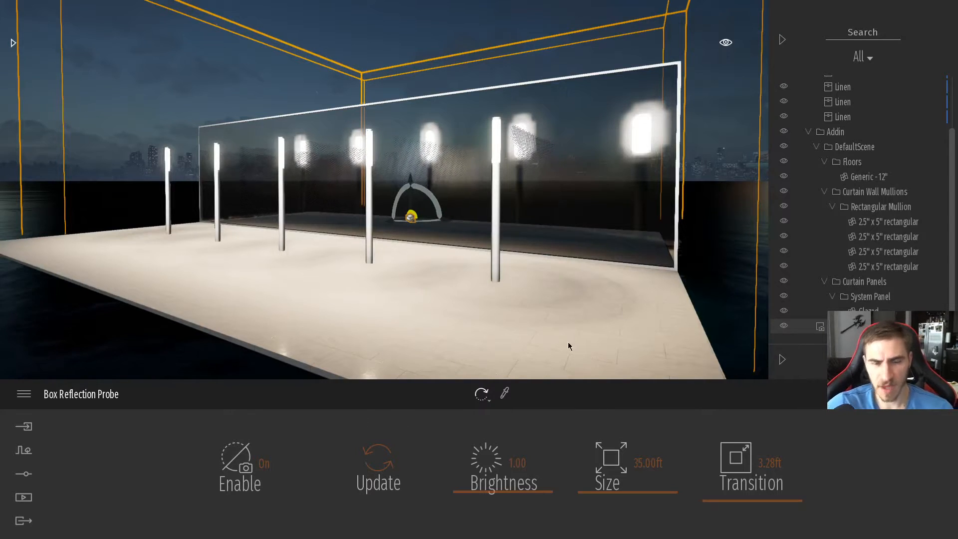
Collapse the Objects and Addin folders in the scenegraph and select the box reflection probe.
{"action": "left_click", "coordinate": [493, 186]}
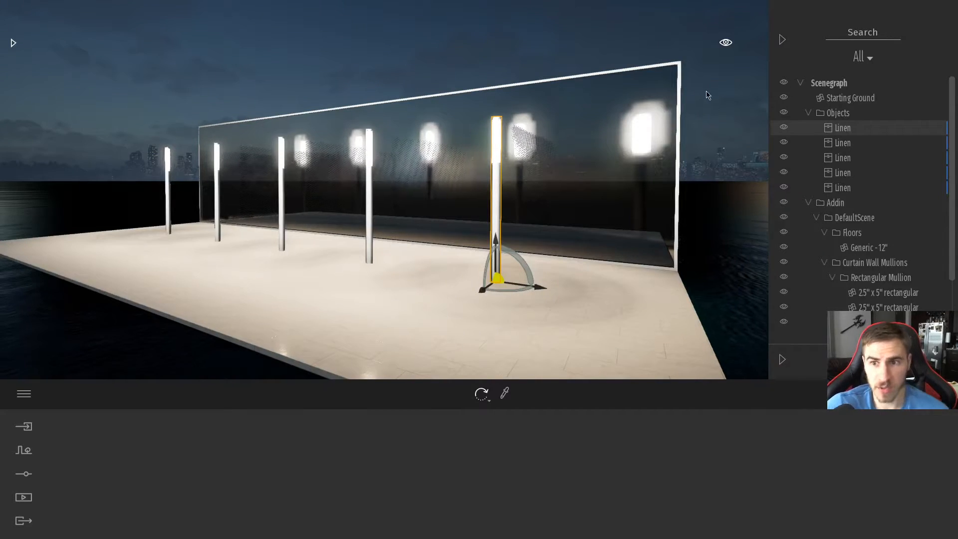
{"action": "left_click", "coordinate": [809, 114]}
{"action": "left_click", "coordinate": [808, 128]}
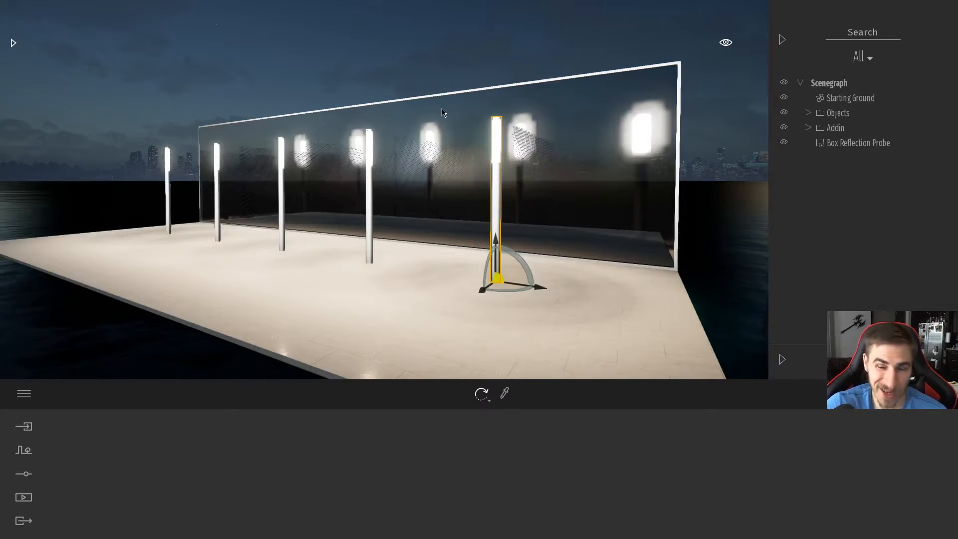
{"action": "left_click", "coordinate": [859, 143]}
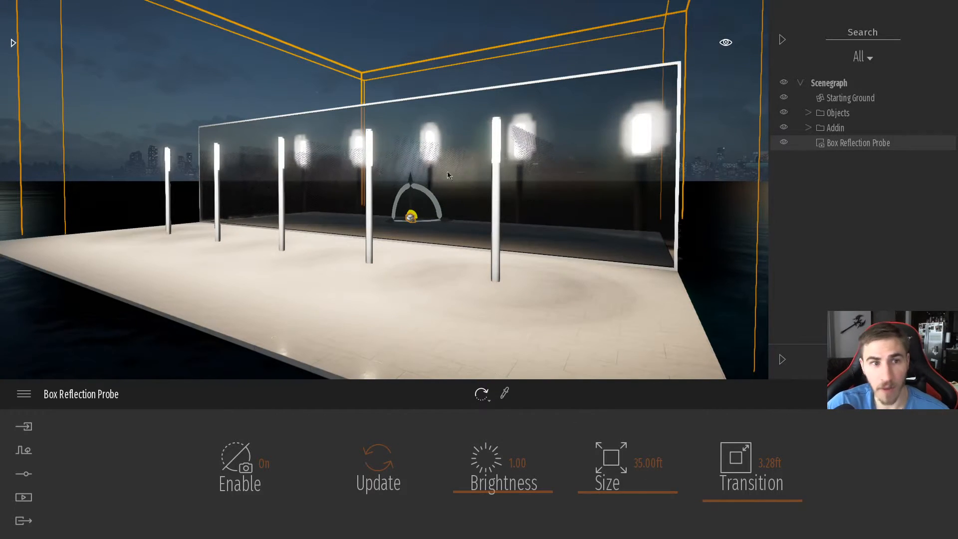
Switch the box reflection probe off and on repeatedly to compare the glass and lamp posts with and without it.
{"action": "left_click", "coordinate": [784, 143]}
{"action": "left_click", "coordinate": [784, 143]}
{"action": "left_click", "coordinate": [784, 143]}
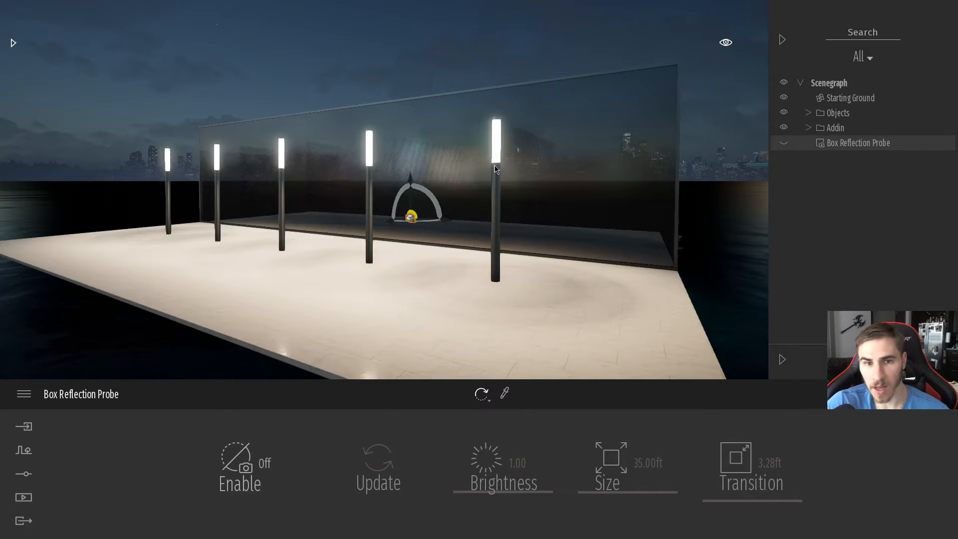
{"action": "left_click", "coordinate": [784, 143]}
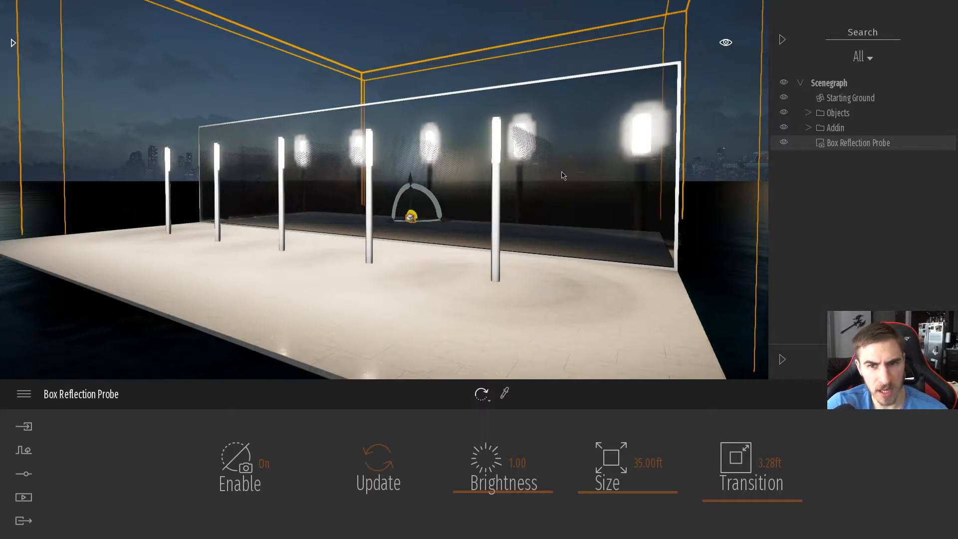
{"action": "left_click", "coordinate": [783, 143]}
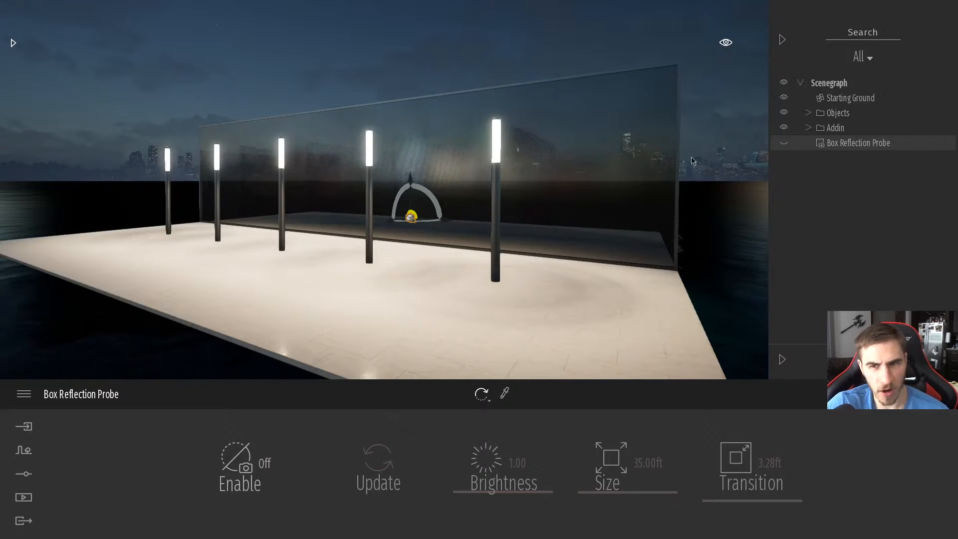
{"action": "left_click", "coordinate": [784, 143]}
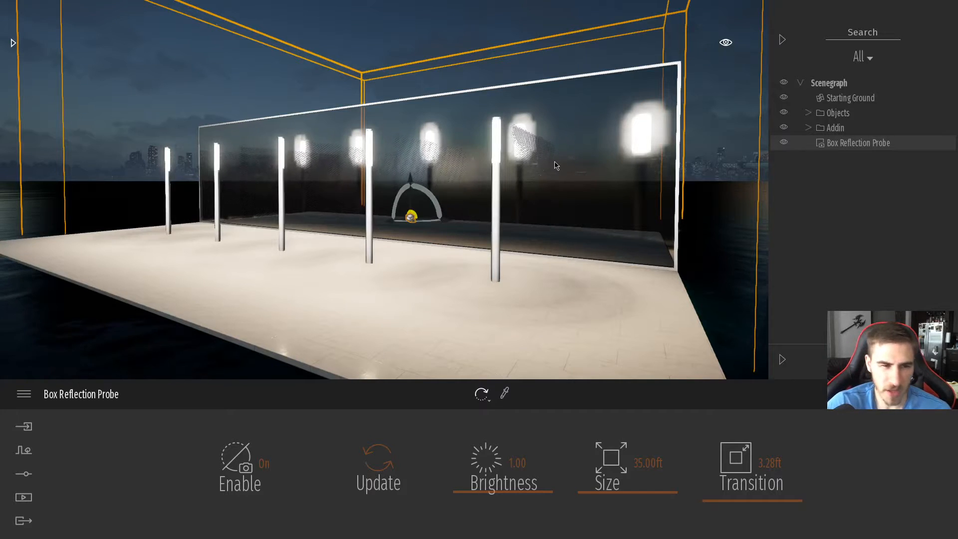
{"action": "left_click", "coordinate": [410, 218]}
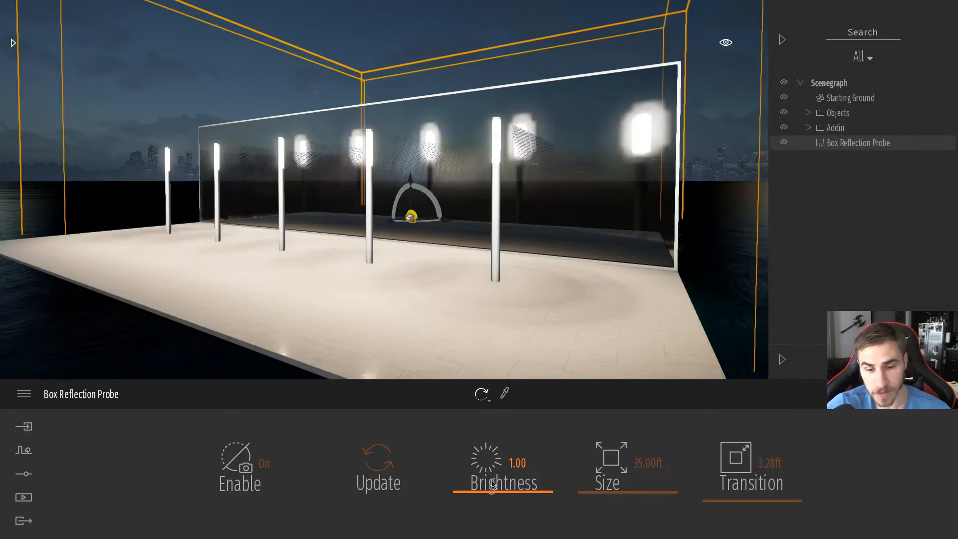
{"action": "left_click", "coordinate": [524, 464]}
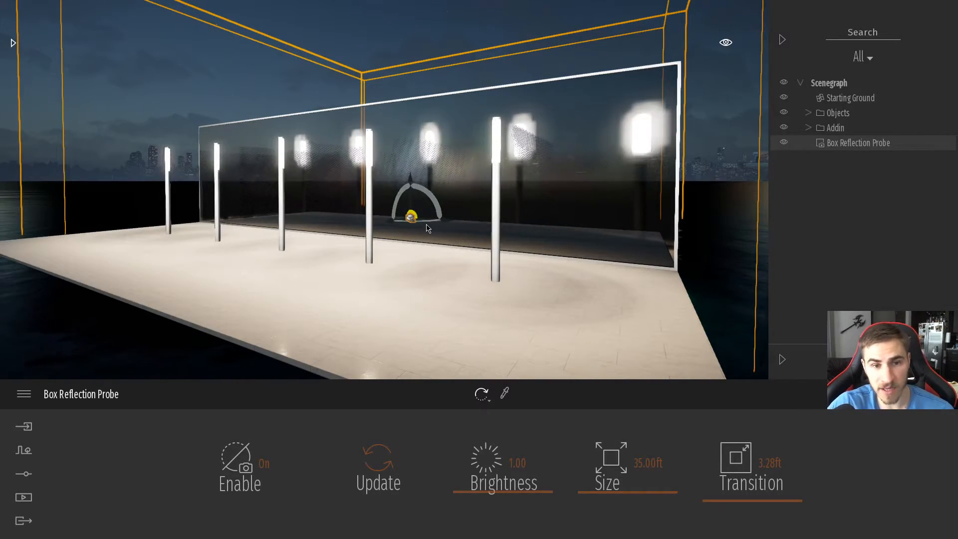
{"action": "left_click", "coordinate": [784, 142]}
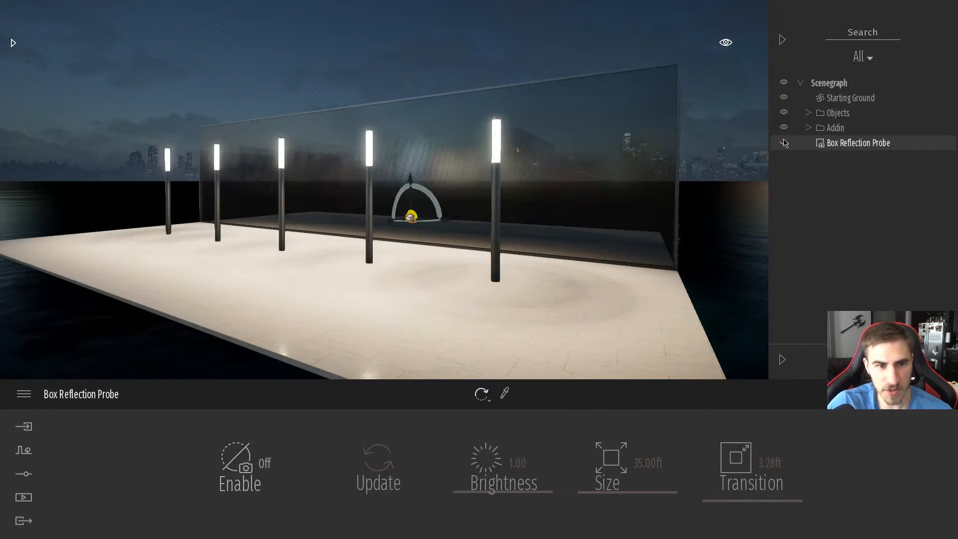
{"action": "left_click", "coordinate": [784, 142]}
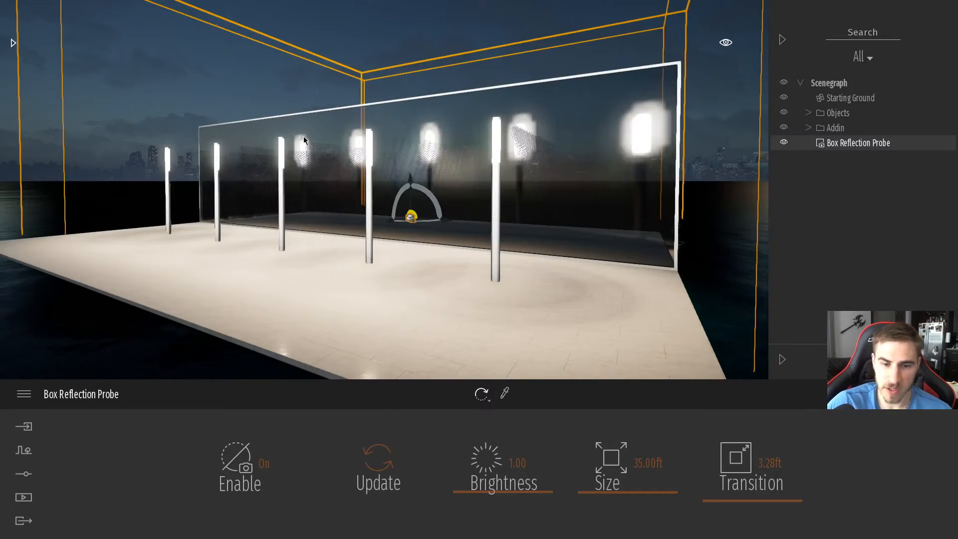
Set the box reflection probe's brightness to 0.
{"action": "left_click", "coordinate": [531, 465]}
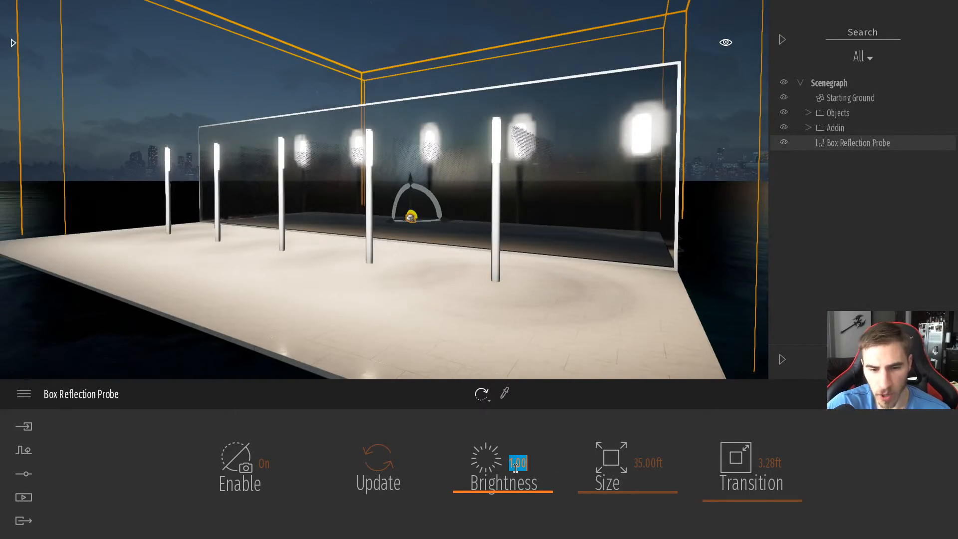
{"action": "type", "text": "0"}
{"action": "key", "text": "Return"}
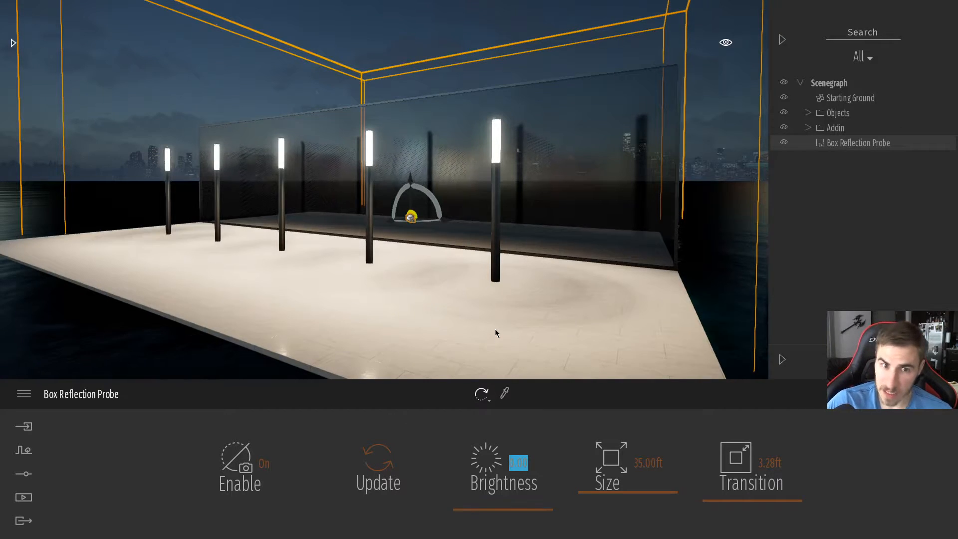
{"action": "mouse_move", "coordinate": [486, 509]}
{"action": "left_mouse_down"}
{"action": "mouse_move", "coordinate": [486, 418]}
{"action": "mouse_move", "coordinate": [486, 511]}
{"action": "mouse_move", "coordinate": [486, 419]}
{"action": "mouse_move", "coordinate": [484, 511]}
{"action": "mouse_move", "coordinate": [478, 468]}
{"action": "mouse_move", "coordinate": [486, 455]}
{"action": "mouse_move", "coordinate": [492, 520]}
{"action": "left_mouse_up"}
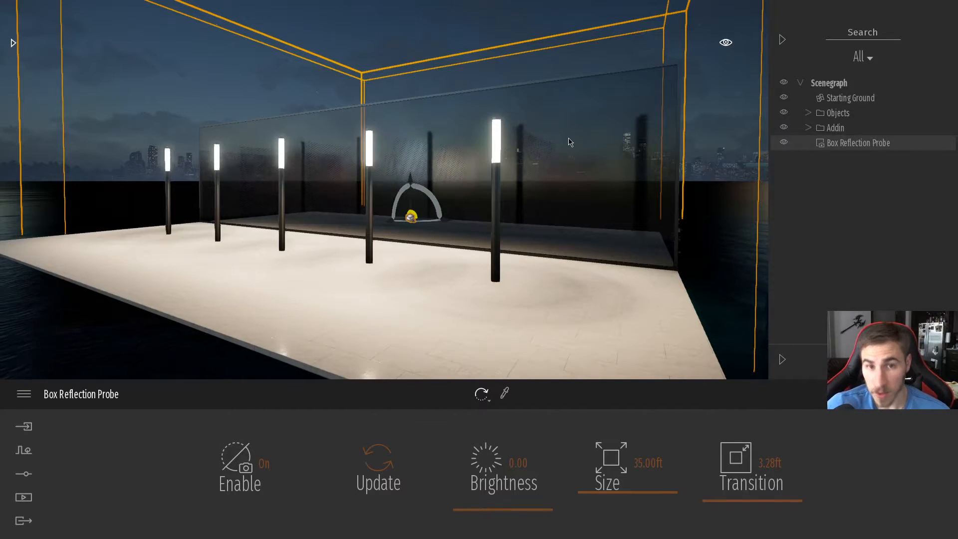
Set the box reflection probe's brightness to 0.1.
{"action": "left_click", "coordinate": [517, 464]}
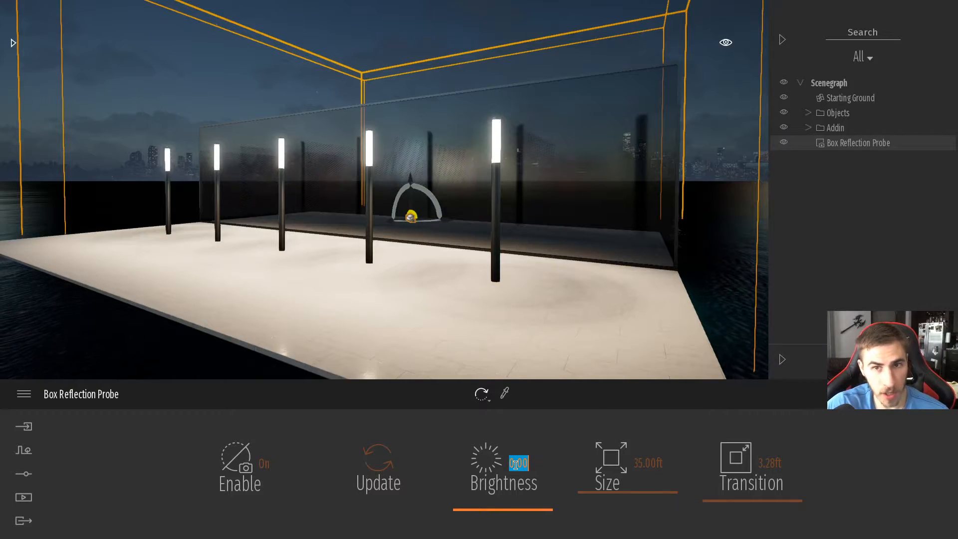
{"action": "type", "text": ".1"}
{"action": "key", "text": "BackSpace"}
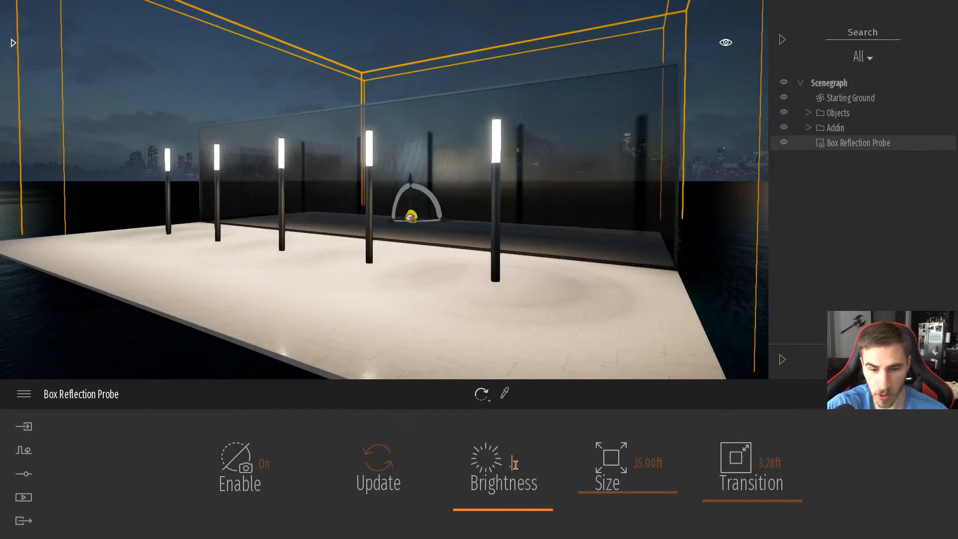
{"action": "type", "text": "1"}
{"action": "key", "text": "Return"}
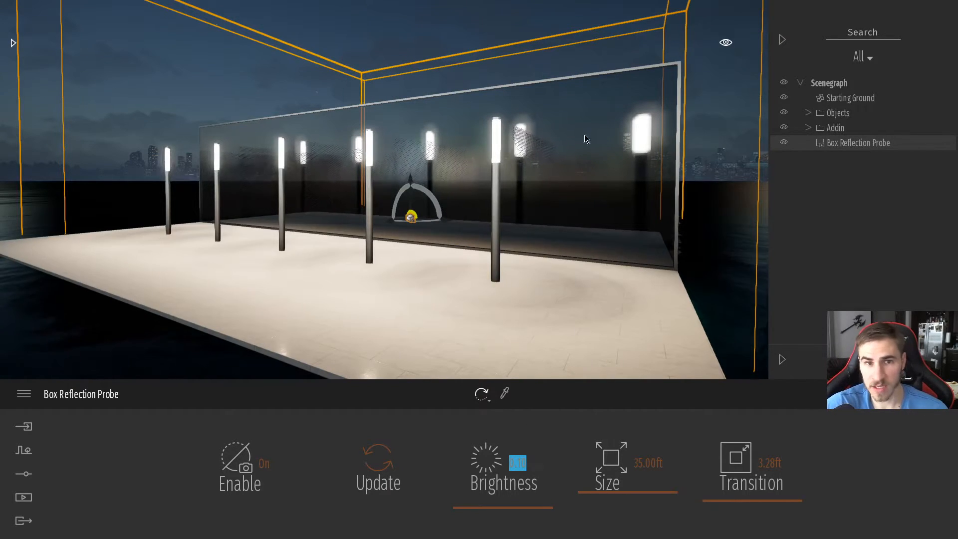
{"action": "left_click", "coordinate": [442, 236]}
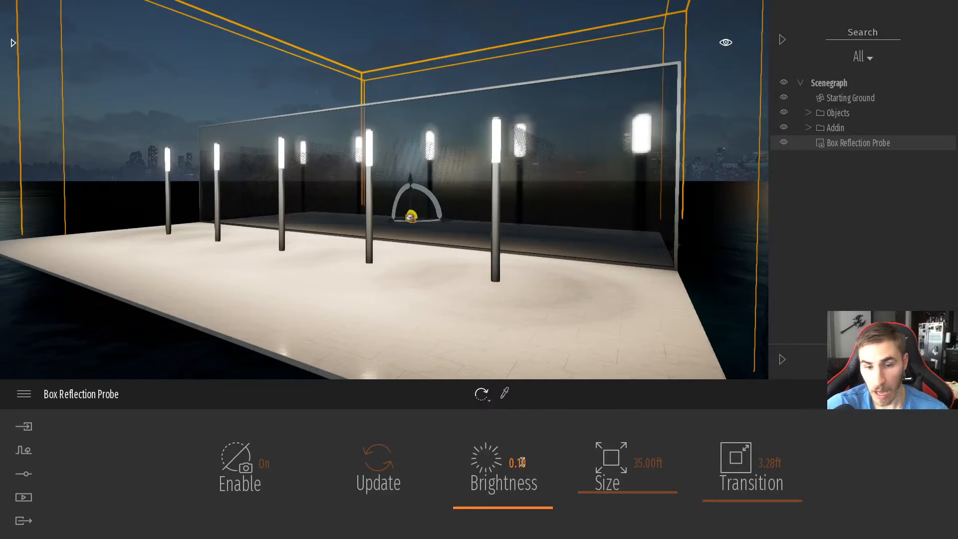
Reduce the box reflection probe's brightness to 0.01.
{"action": "left_click_drag", "start_coordinate": [522, 462], "coordinate": [500, 459]}
{"action": "key", "text": "BackSpace"}
{"action": "type", "text": ".01"}
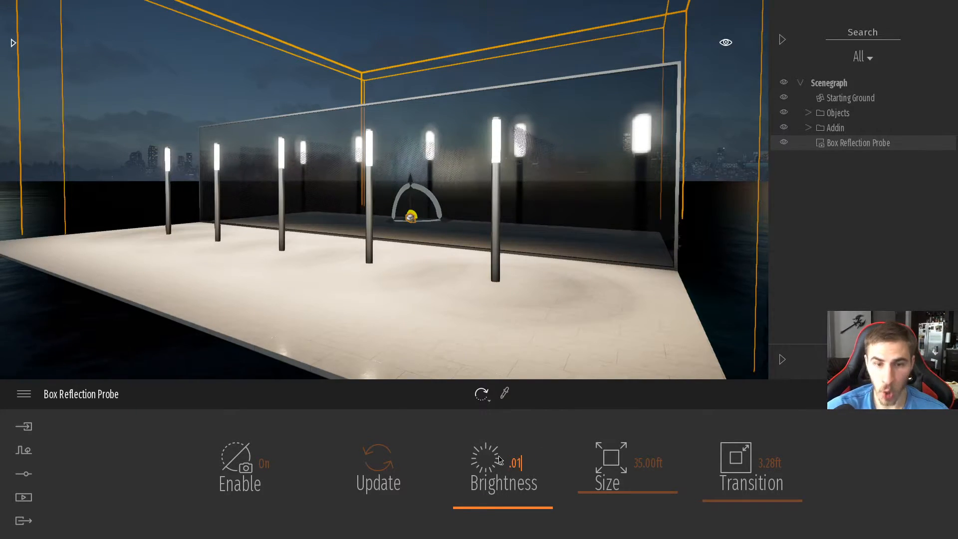
{"action": "key", "text": "Return"}
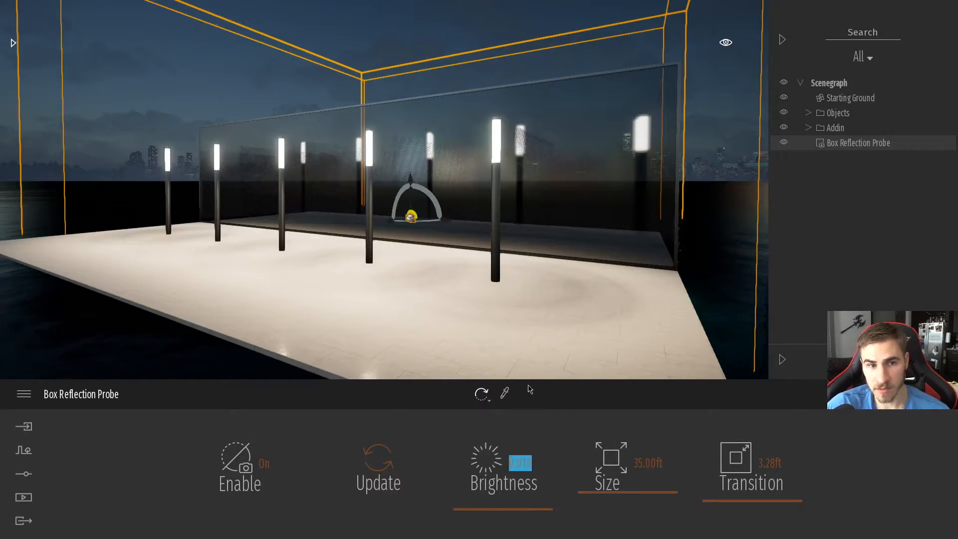
Reduce the box reflection probe's brightness further to 0.001.
{"action": "left_click", "coordinate": [527, 463]}
{"action": "key", "text": "Left"}
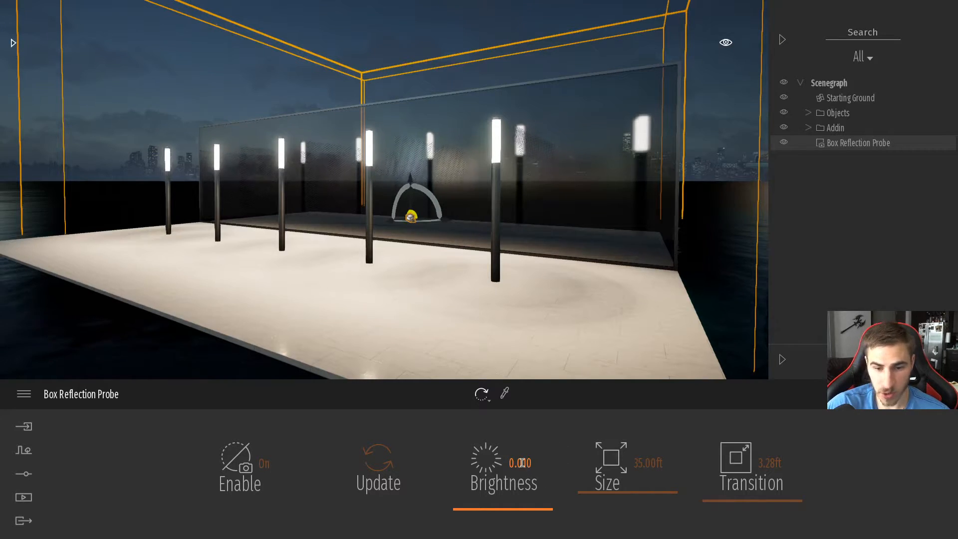
{"action": "type", "text": "0"}
{"action": "key", "text": "Return"}
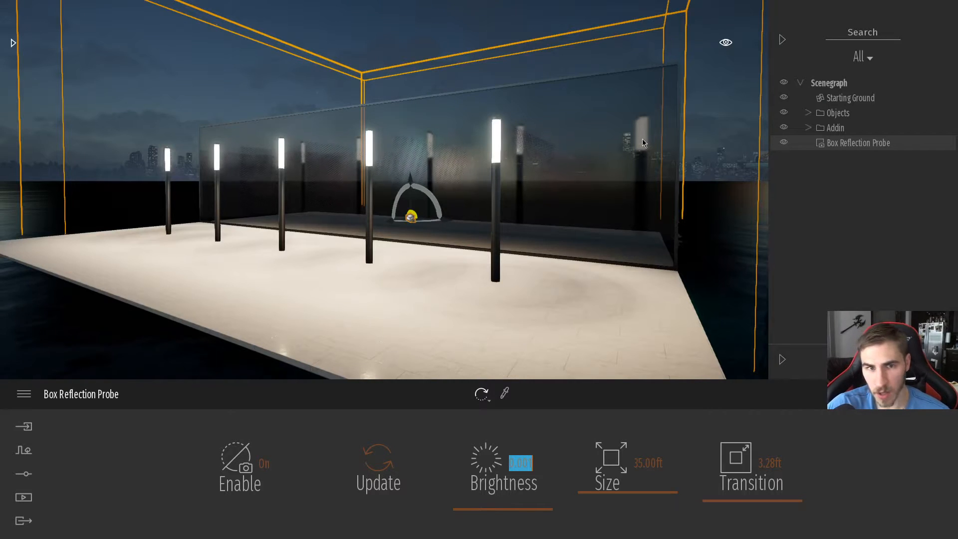
Set the box reflection probe's brightness to 0.005.
{"action": "left_click", "coordinate": [519, 463]}
{"action": "left_click_drag", "start_coordinate": [526, 462], "coordinate": [534, 458]}
{"action": "type", "text": "5"}
{"action": "key", "text": "Return"}
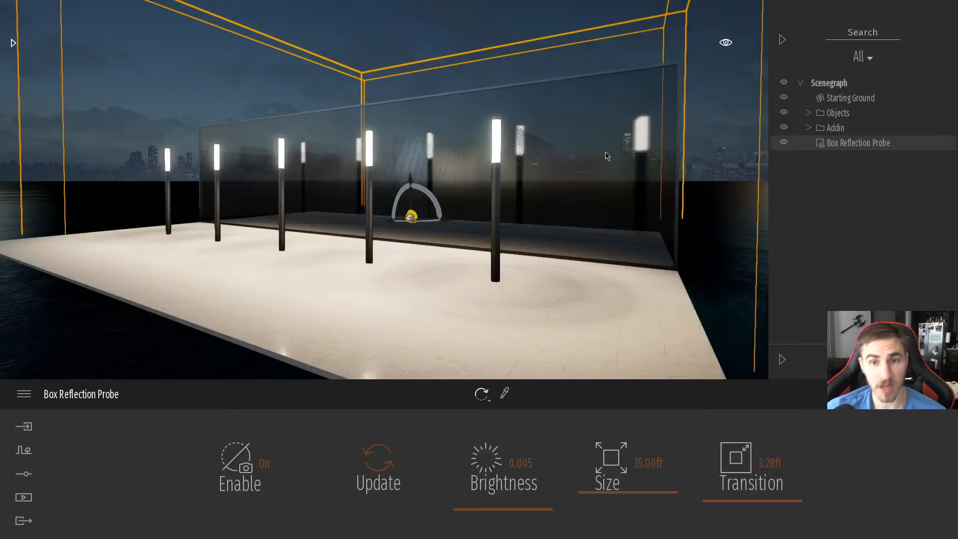
In the preferences, try a viewport reflection volume resolution of 1024 and return it to 256.
{"action": "left_click", "coordinate": [23, 394]}
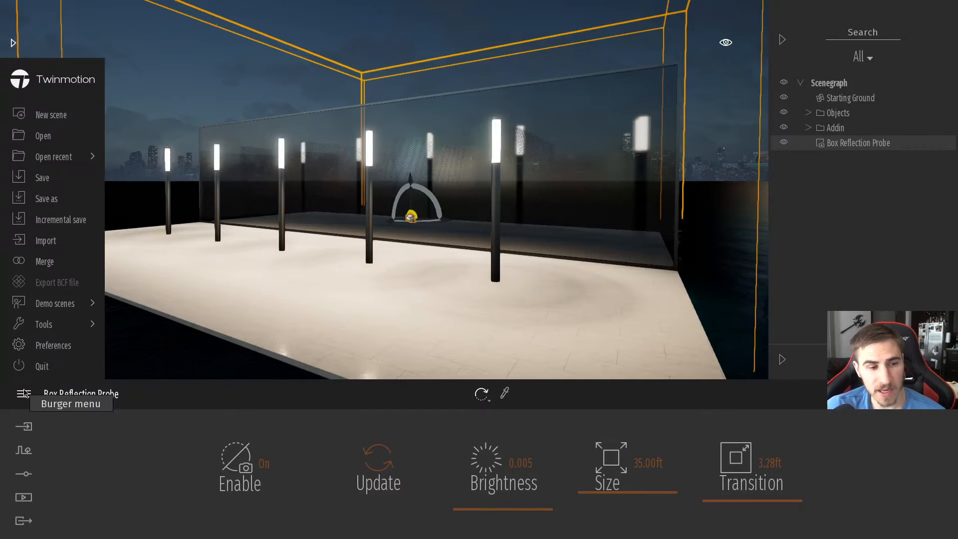
{"action": "left_click", "coordinate": [55, 345]}
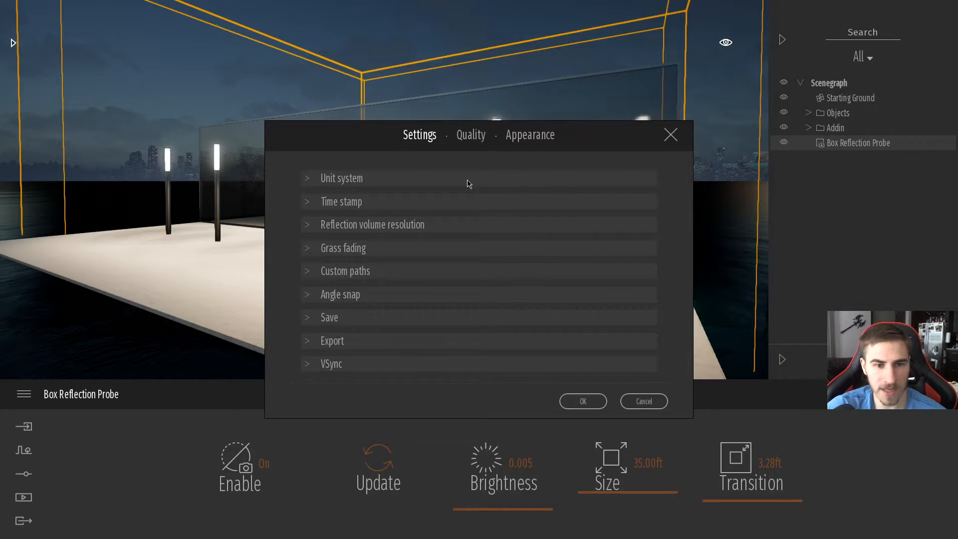
{"action": "left_click", "coordinate": [308, 227]}
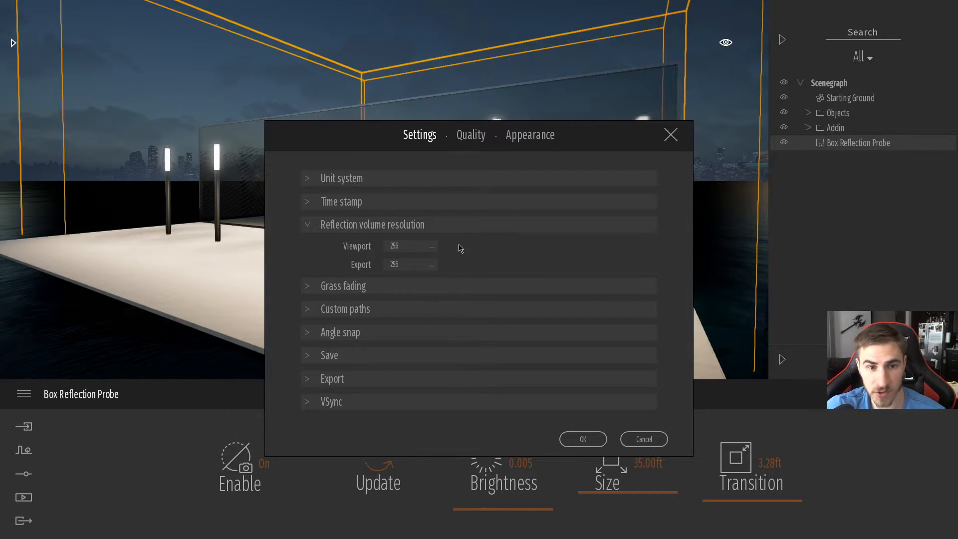
{"action": "left_click", "coordinate": [433, 247]}
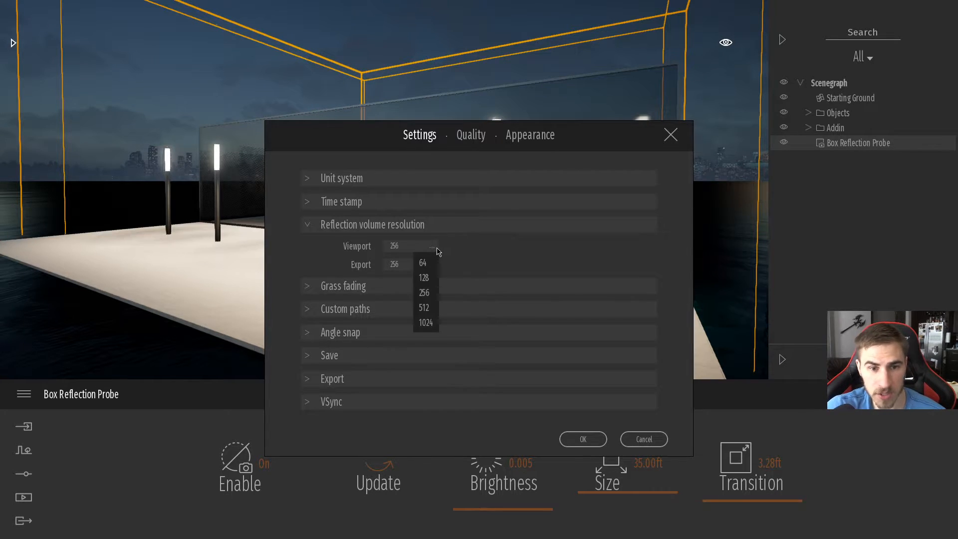
{"action": "left_click", "coordinate": [425, 323]}
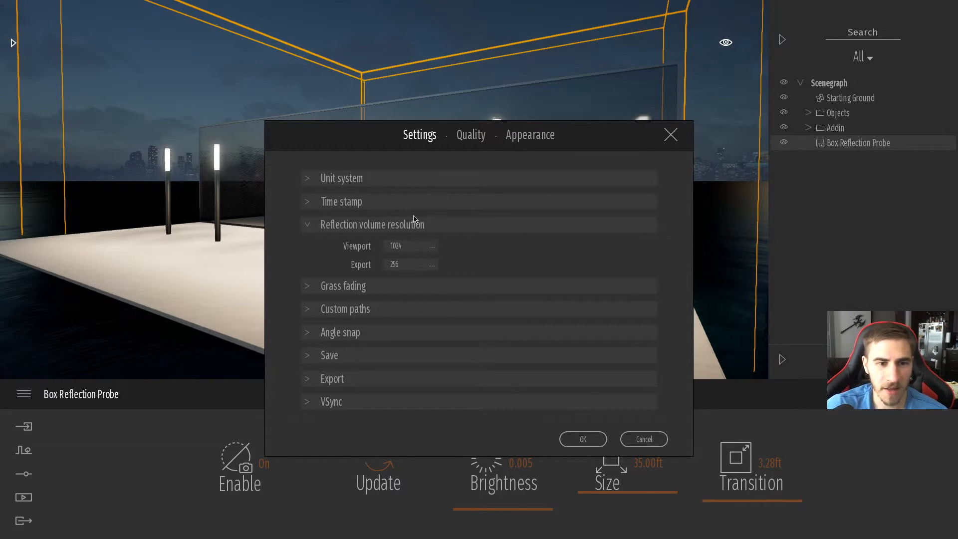
{"action": "left_click", "coordinate": [397, 246]}
{"action": "left_click", "coordinate": [421, 289]}
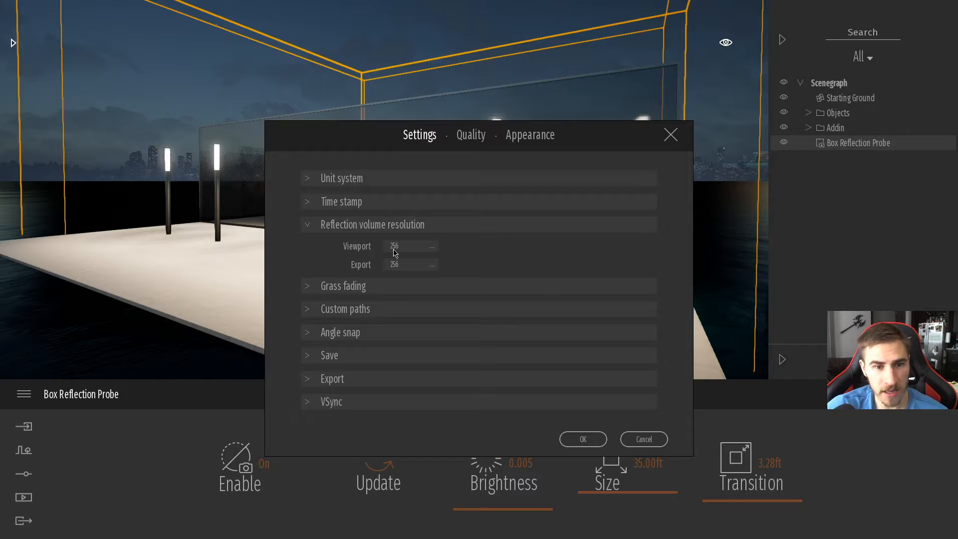
Set both the export and viewport reflection volume resolutions to 1024 and apply the preferences.
{"action": "left_click", "coordinate": [419, 266]}
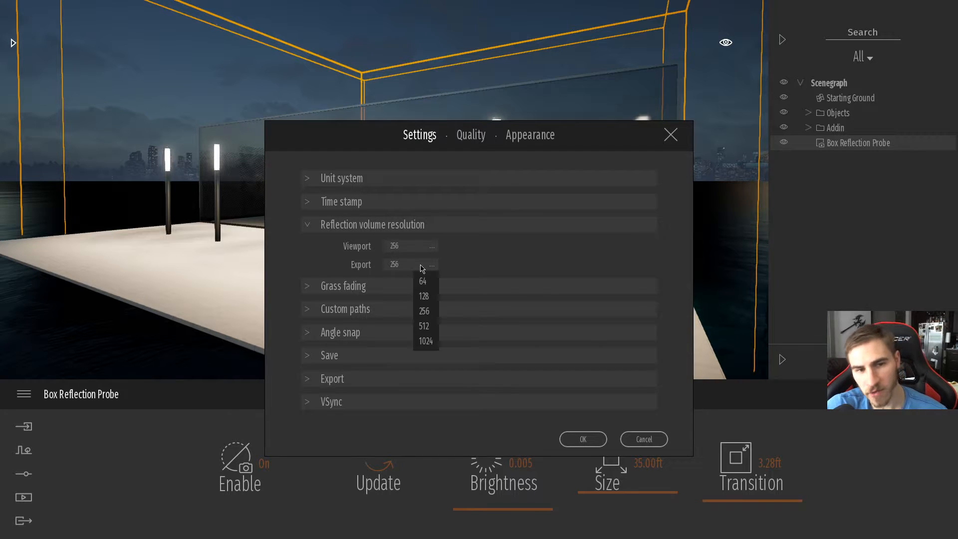
{"action": "left_click", "coordinate": [426, 342]}
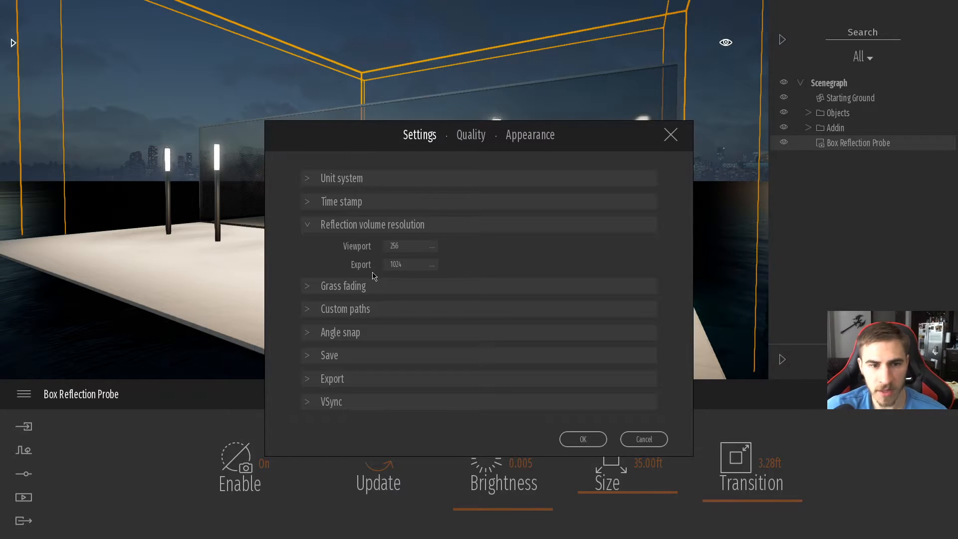
{"action": "left_click", "coordinate": [432, 248]}
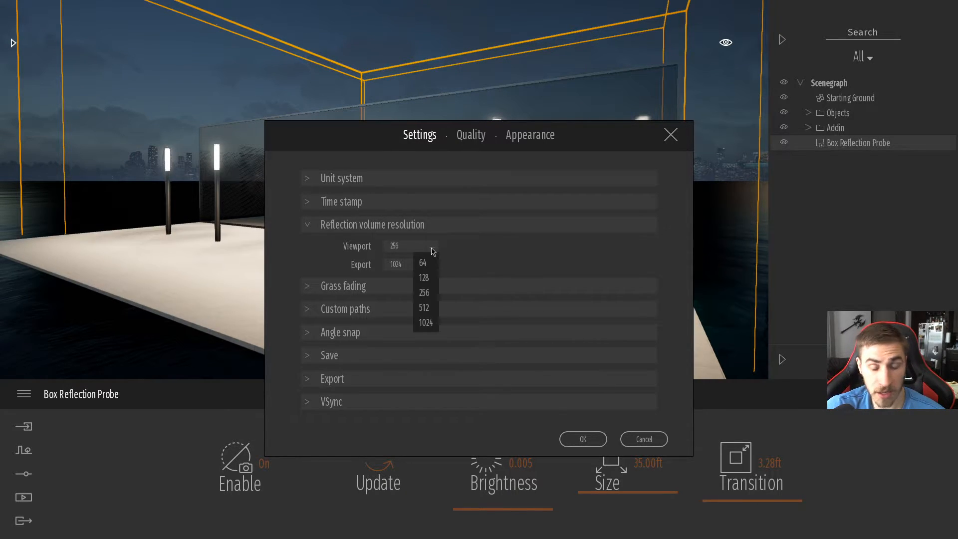
{"action": "left_click", "coordinate": [425, 322]}
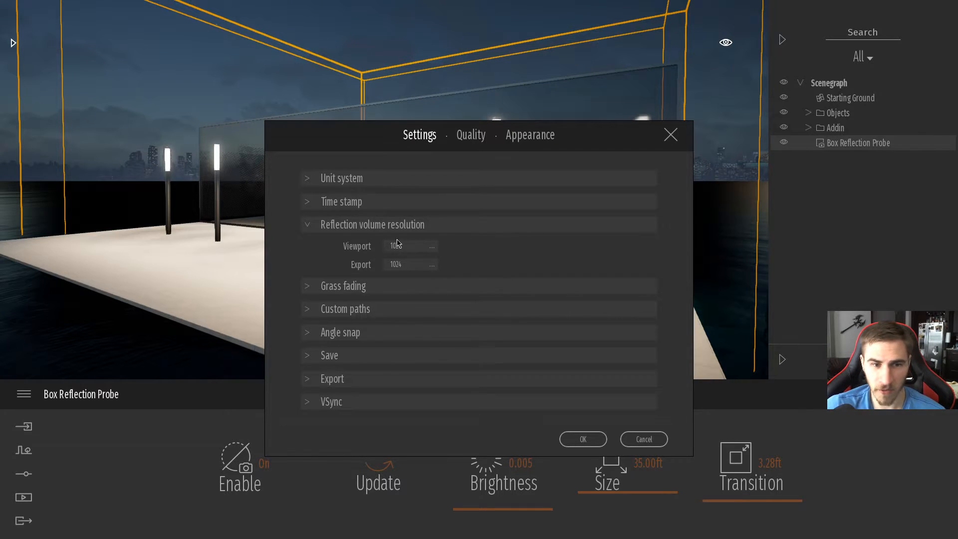
{"action": "left_click", "coordinate": [582, 439]}
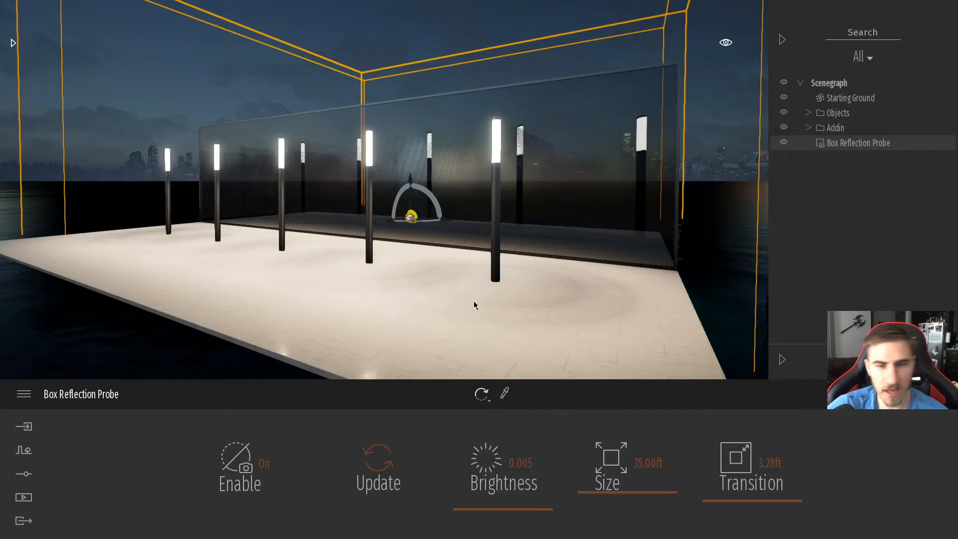
Toggle the box reflection probe's enabled state and visibility off and back on, and update the probe.
{"action": "left_click", "coordinate": [244, 469]}
{"action": "left_click", "coordinate": [244, 469]}
{"action": "left_click", "coordinate": [245, 471]}
{"action": "left_click", "coordinate": [246, 471]}
{"action": "left_click", "coordinate": [785, 144]}
{"action": "left_click", "coordinate": [785, 144]}
{"action": "left_click", "coordinate": [785, 145]}
{"action": "left_click", "coordinate": [784, 144]}
{"action": "left_click", "coordinate": [785, 144]}
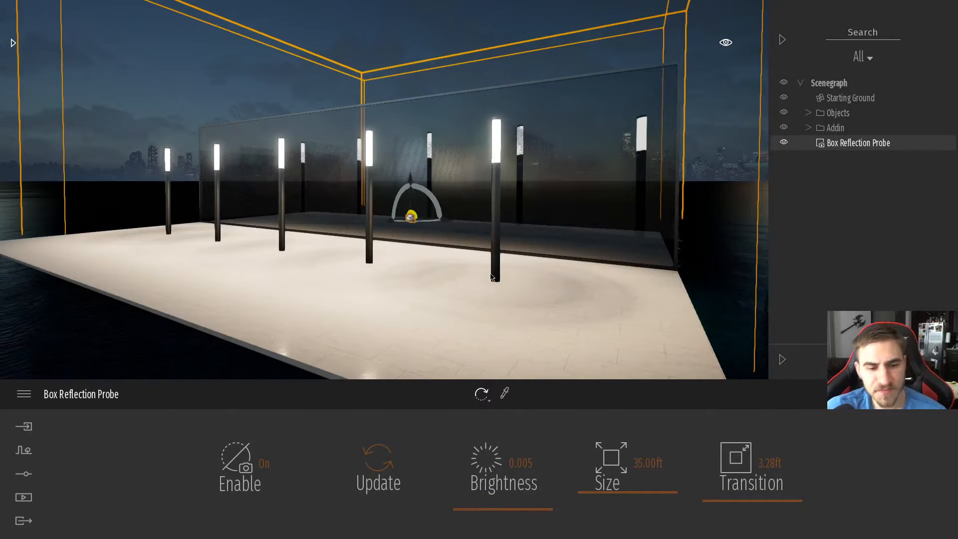
{"action": "left_click", "coordinate": [378, 471]}
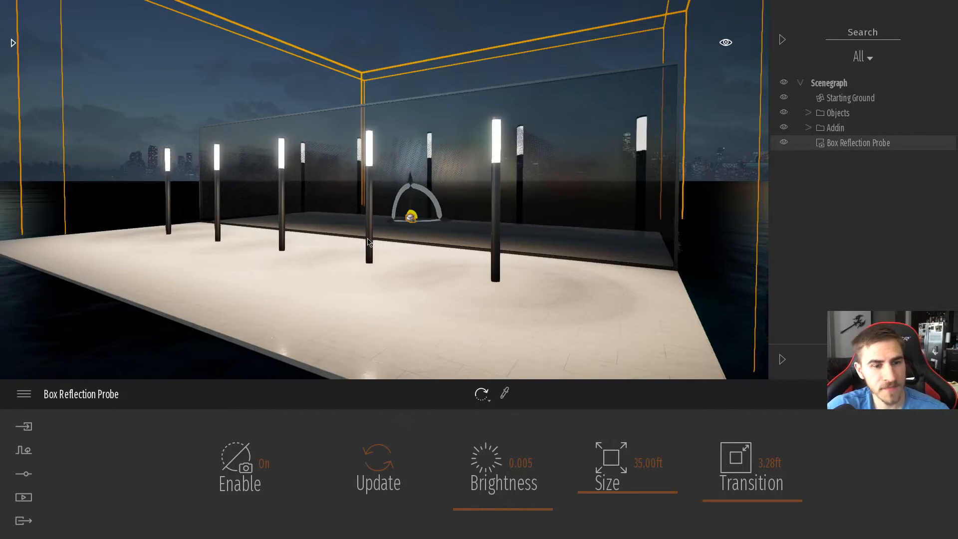
Pick the wall's Reflective glass material and replace it with the Mirror material from the Glass category.
{"action": "left_click", "coordinate": [505, 393]}
{"action": "left_click", "coordinate": [586, 200]}
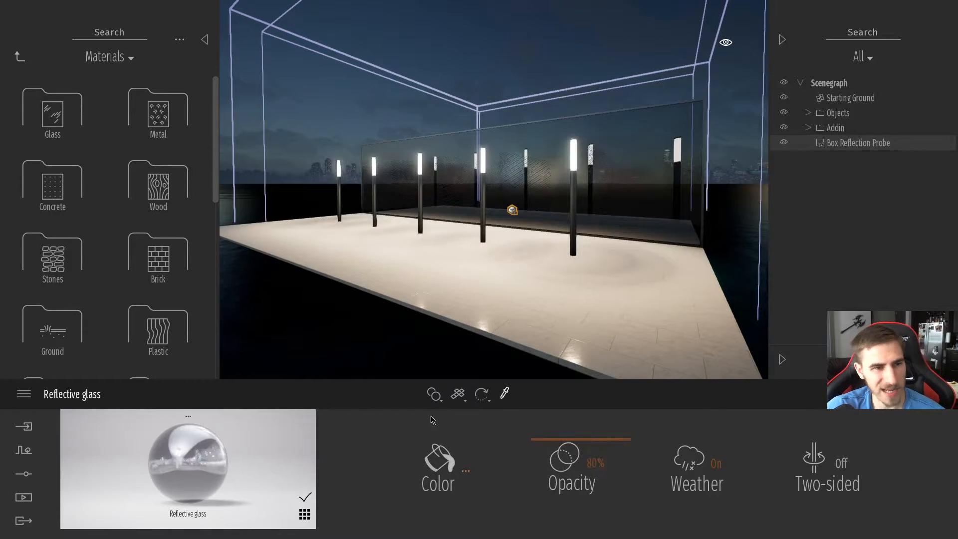
{"action": "left_click", "coordinate": [59, 114]}
{"action": "left_click_drag", "start_coordinate": [438, 196], "coordinate": [639, 194]}
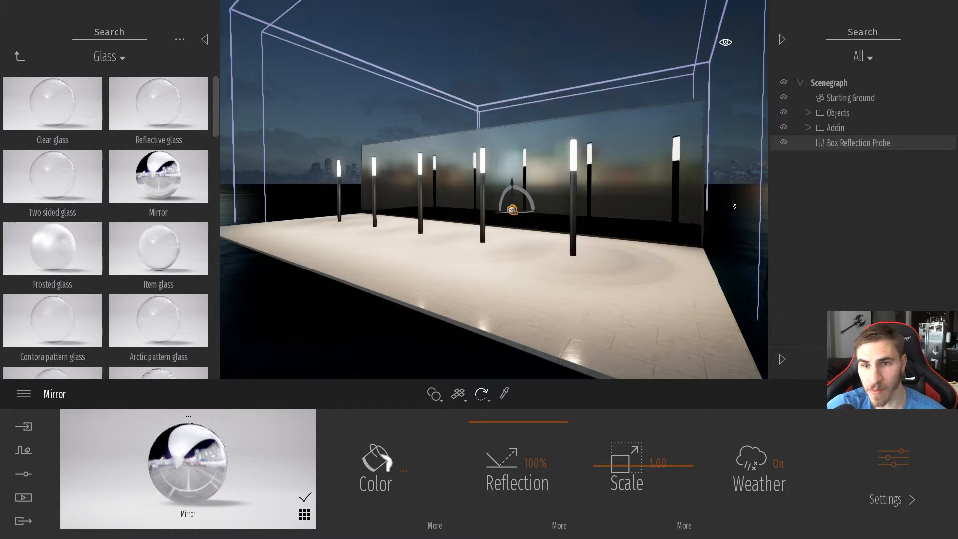
{"action": "left_click", "coordinate": [205, 40]}
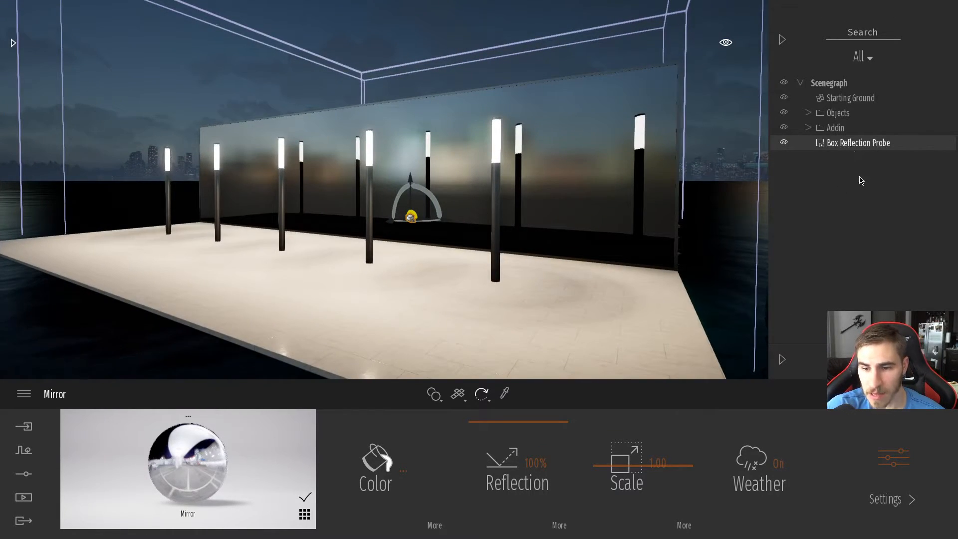
Select the box reflection probe, try a transition of about 11.93 ft, and restore it to 3.28 ft.
{"action": "left_click", "coordinate": [846, 145]}
{"action": "left_click", "coordinate": [847, 145]}
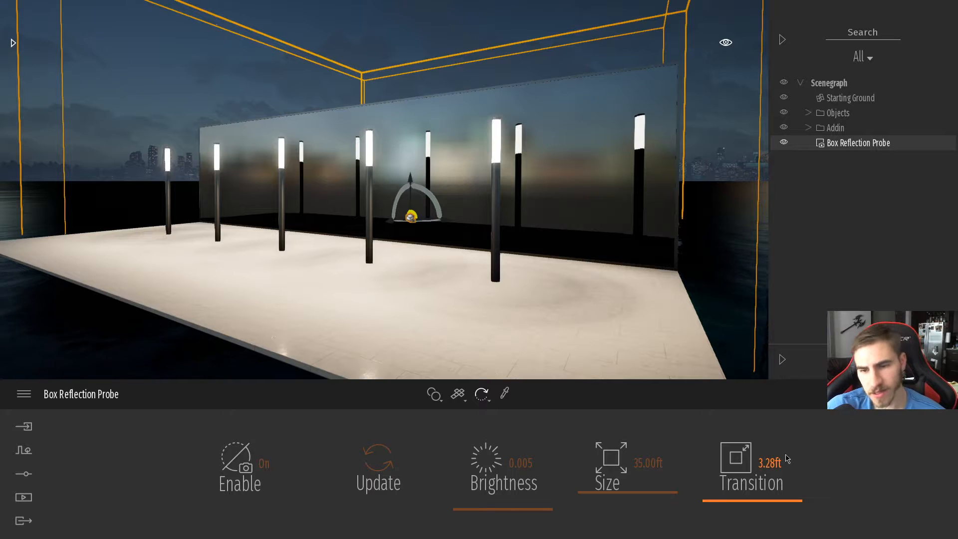
{"action": "left_click_drag", "start_coordinate": [735, 505], "coordinate": [754, 478]}
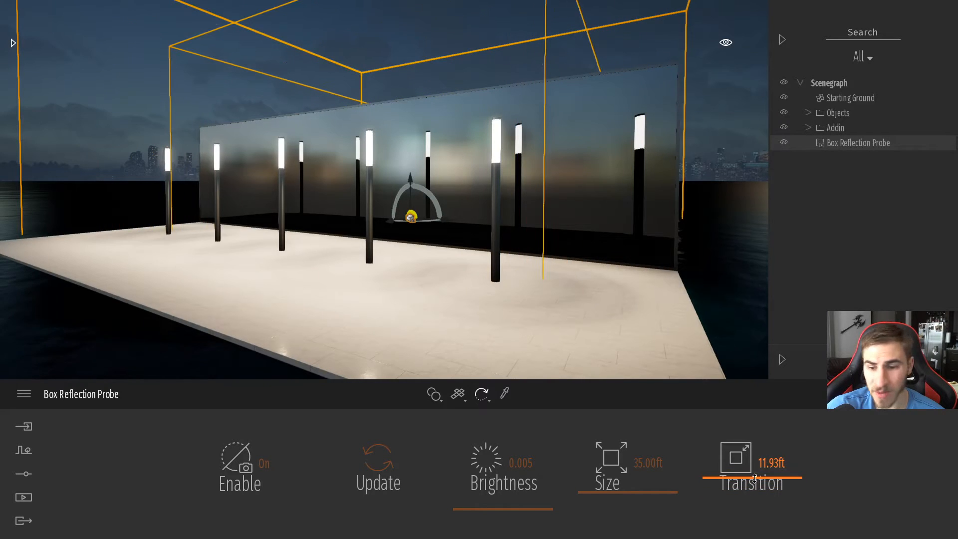
{"action": "left_click", "coordinate": [742, 461]}
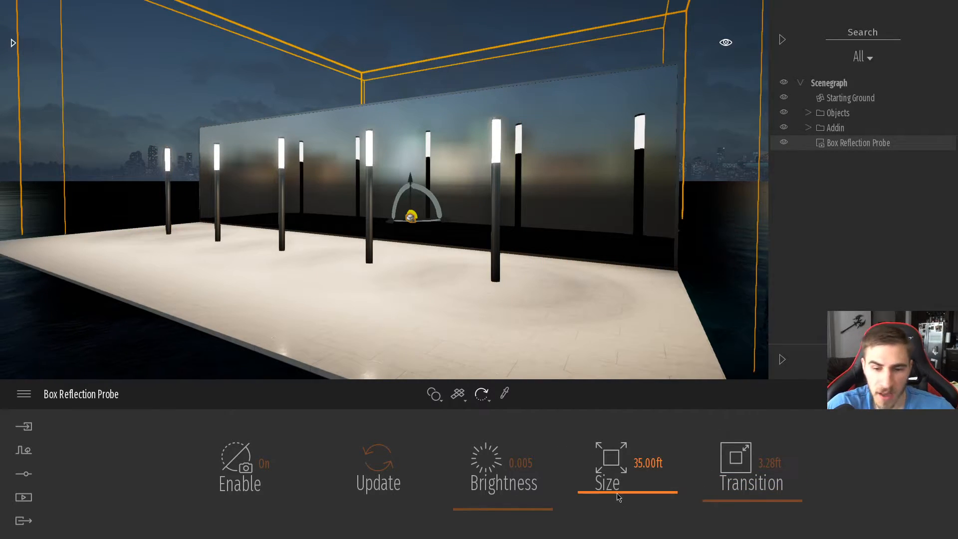
Try a box reflection probe size of 10 ft and increase it to 20 ft.
{"action": "double_click", "coordinate": [639, 462]}
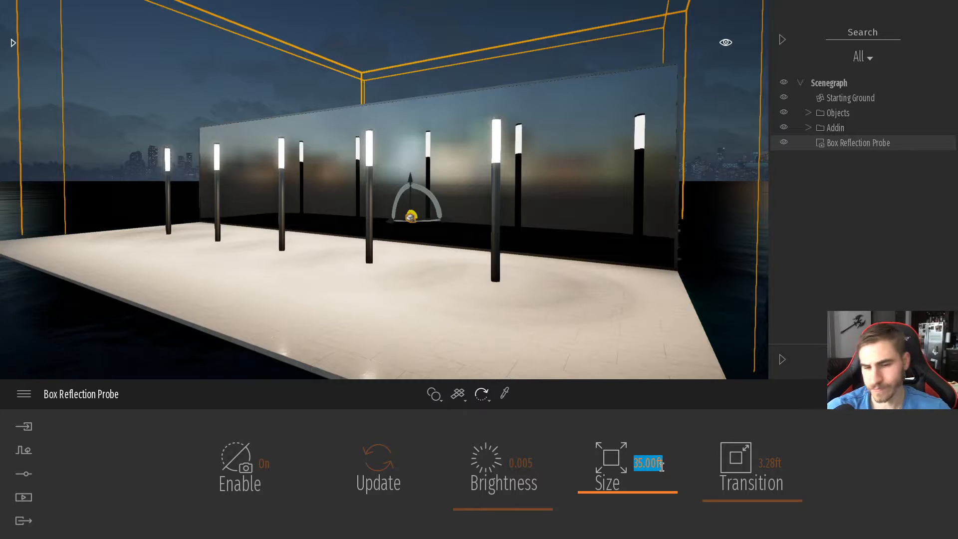
{"action": "type", "text": "10"}
{"action": "key", "text": "Return"}
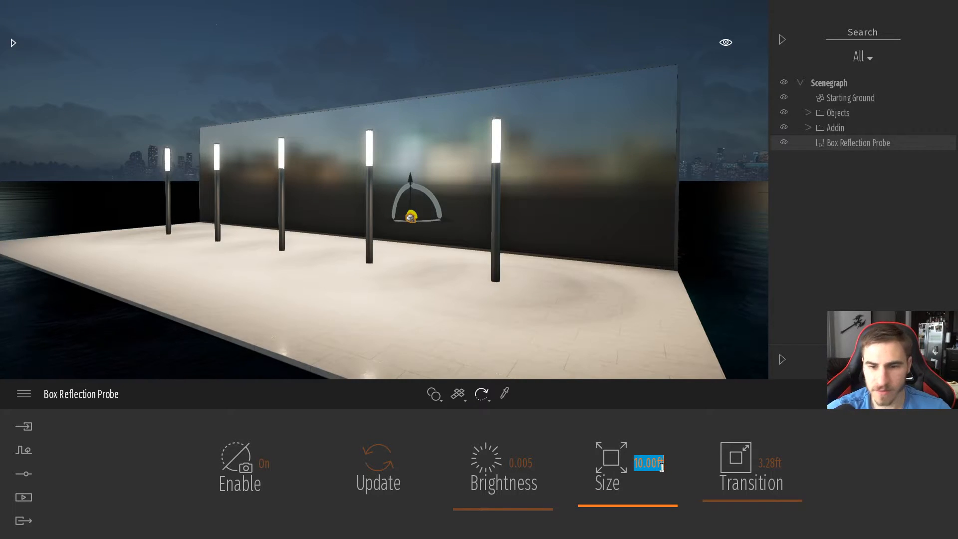
{"action": "type", "text": "20"}
{"action": "key", "text": "Return"}
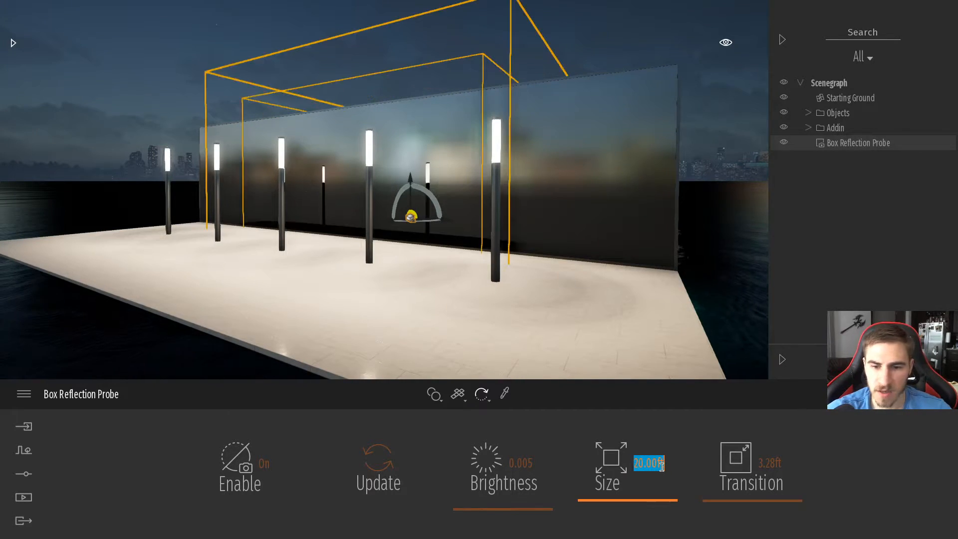
Reduce the box reflection probe's transition to 0 ft.
{"action": "key", "text": "a"}
{"action": "right_click_drag", "start_coordinate": [423, 268], "coordinate": [504, 269]}
{"action": "key", "text": "w"}
{"action": "key", "text": "s"}
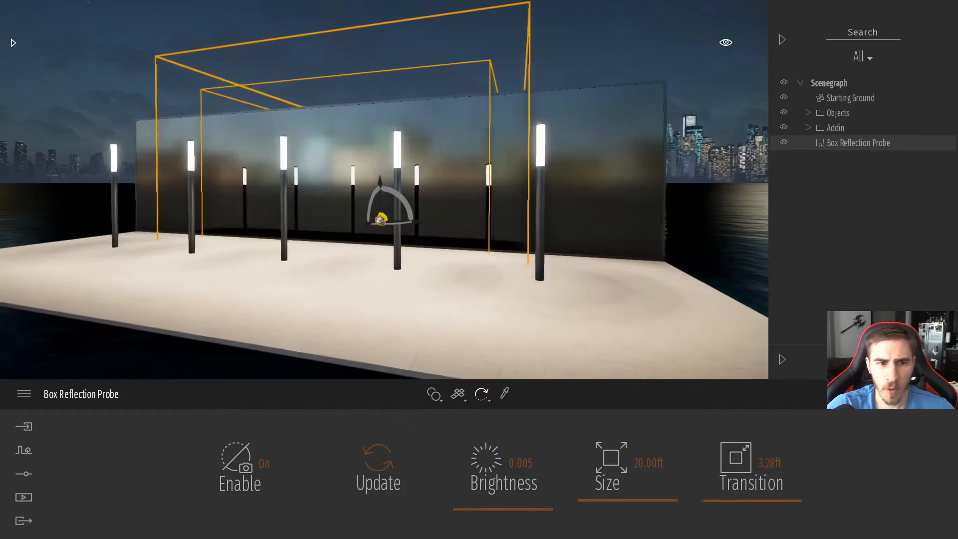
{"action": "key", "text": "w"}
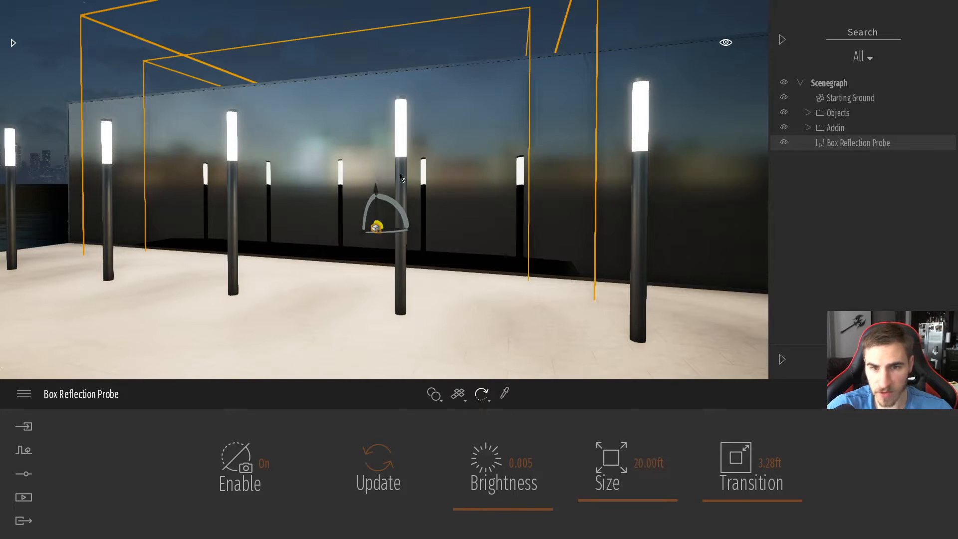
{"action": "left_click_drag", "start_coordinate": [737, 489], "coordinate": [768, 511]}
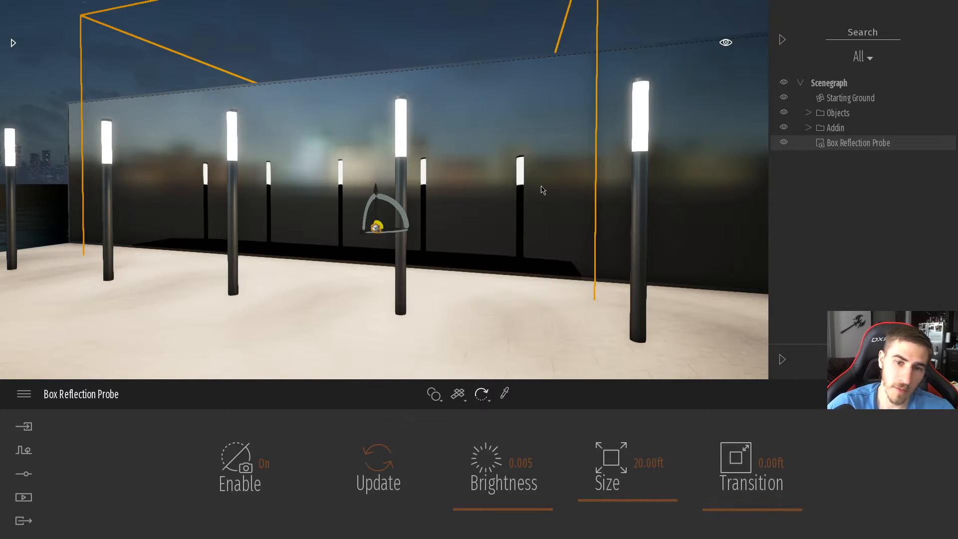
Set the box reflection probe's brightness to 1 and raise it to 3.
{"action": "left_click", "coordinate": [518, 462]}
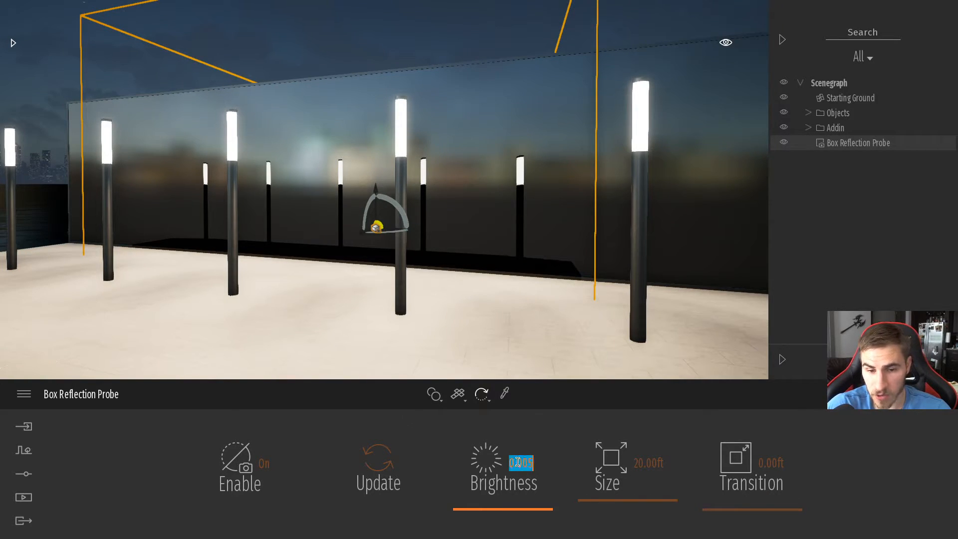
{"action": "type", "text": "1"}
{"action": "key", "text": "Return"}
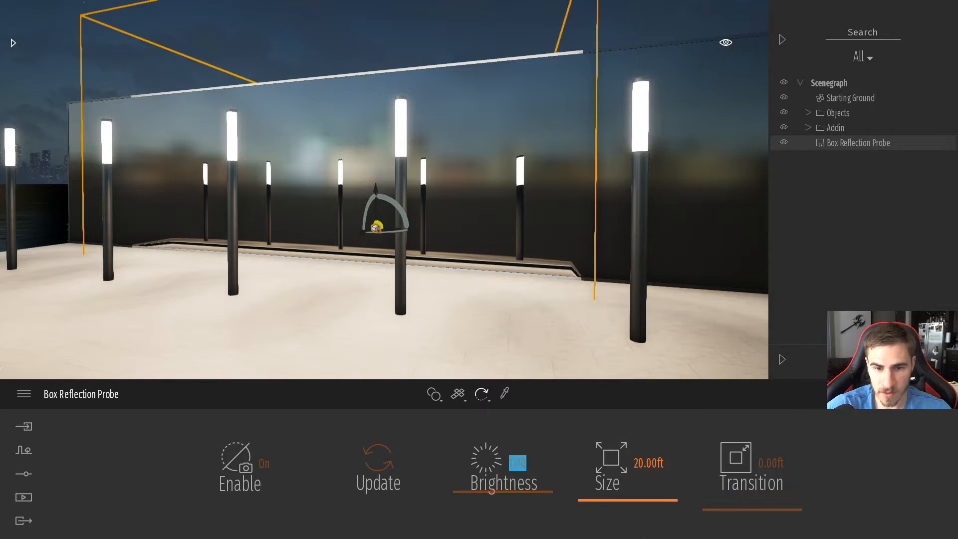
{"action": "type", "text": "7"}
{"action": "key", "text": "Return"}
Raise the box reflection probe's transition to about 7.46 ft and inspect the reflection's edge on the mirror wall from closer viewpoints.
{"action": "right_click_drag", "start_coordinate": [593, 231], "coordinate": [613, 215]}
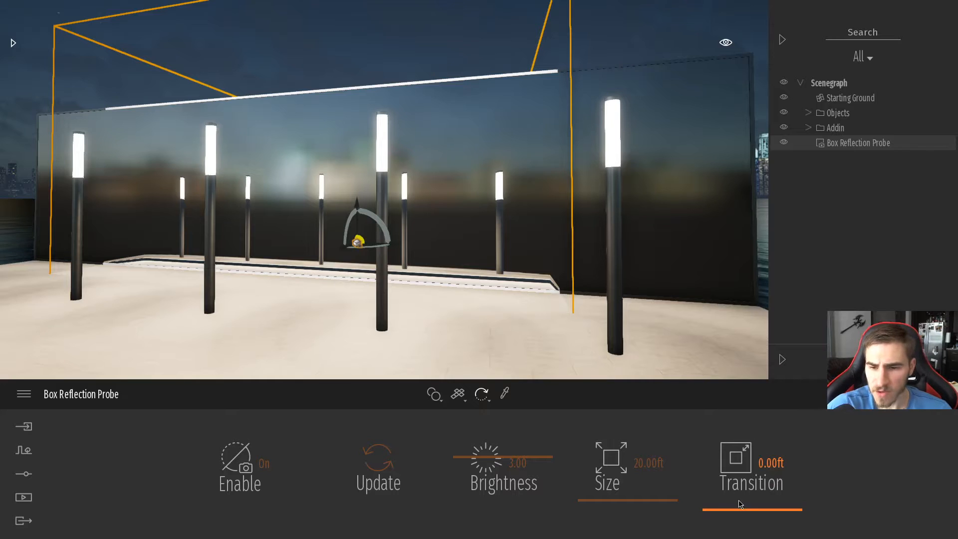
{"action": "left_click_drag", "start_coordinate": [739, 512], "coordinate": [767, 493]}
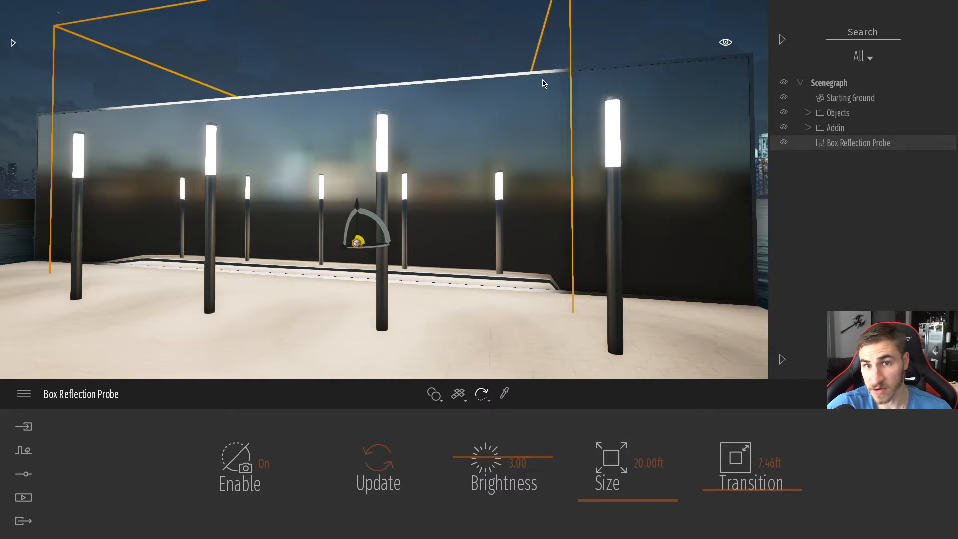
{"action": "mouse_move", "coordinate": [553, 192]}
{"action": "right_mouse_down"}
{"action": "mouse_move", "coordinate": [545, 188]}
{"action": "mouse_move", "coordinate": [584, 181]}
{"action": "mouse_move", "coordinate": [554, 175]}
{"action": "mouse_move", "coordinate": [558, 184]}
{"action": "right_mouse_up"}
{"action": "key", "text": "w"}
{"action": "key", "text": "d"}
{"action": "key", "text": "a"}
{"action": "key", "text": "d"}
{"action": "key", "text": "s"}
{"action": "key", "text": "a"}
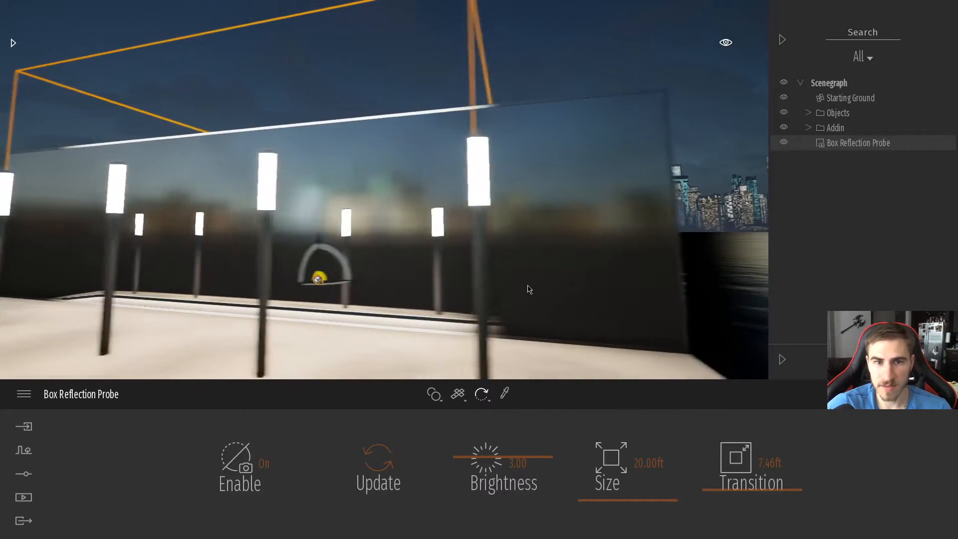
{"action": "key", "text": "Escape"}
{"action": "left_click", "coordinate": [858, 142]}
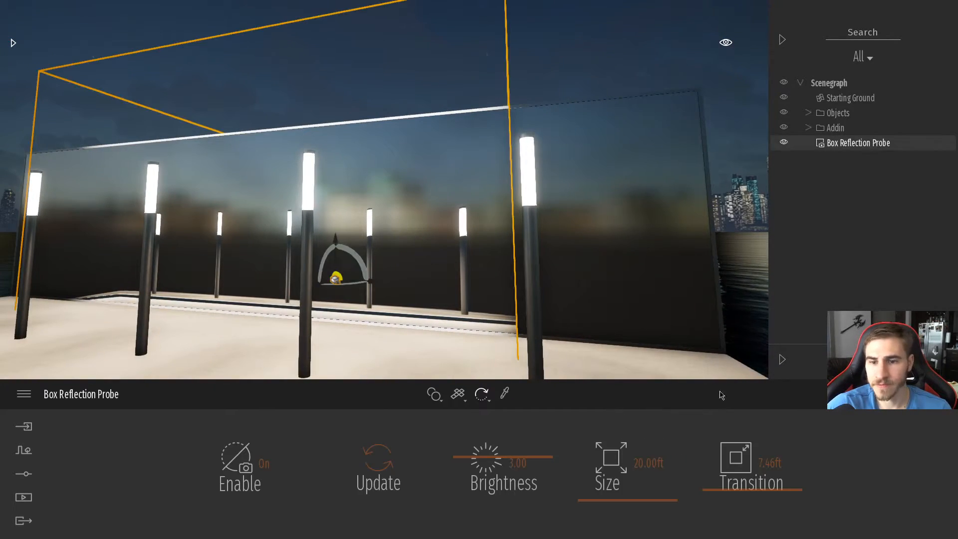
Try box reflection probe transitions of about 19.01 ft and 16.40 ft, and bring it back down to 0 ft.
{"action": "mouse_move", "coordinate": [759, 463]}
{"action": "left_mouse_down"}
{"action": "mouse_move", "coordinate": [761, 493]}
{"action": "mouse_move", "coordinate": [766, 426]}
{"action": "mouse_move", "coordinate": [767, 455]}
{"action": "mouse_move", "coordinate": [781, 422]}
{"action": "mouse_move", "coordinate": [766, 449]}
{"action": "mouse_move", "coordinate": [759, 355]}
{"action": "mouse_move", "coordinate": [765, 481]}
{"action": "mouse_move", "coordinate": [766, 449]}
{"action": "mouse_move", "coordinate": [763, 471]}
{"action": "mouse_move", "coordinate": [764, 457]}
{"action": "left_mouse_up"}
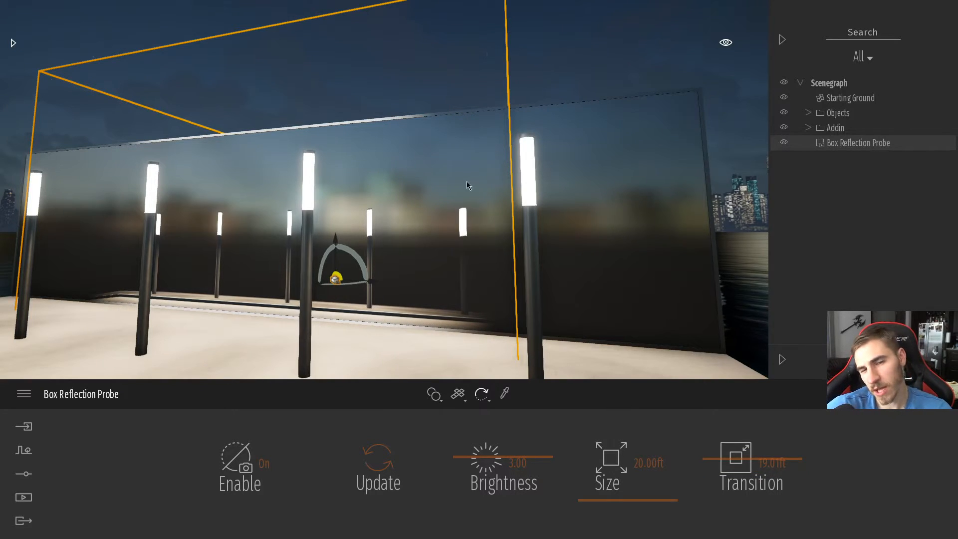
{"action": "mouse_move", "coordinate": [732, 463]}
{"action": "left_mouse_down"}
{"action": "mouse_move", "coordinate": [729, 482]}
{"action": "mouse_move", "coordinate": [727, 455]}
{"action": "mouse_move", "coordinate": [726, 466]}
{"action": "left_mouse_up"}
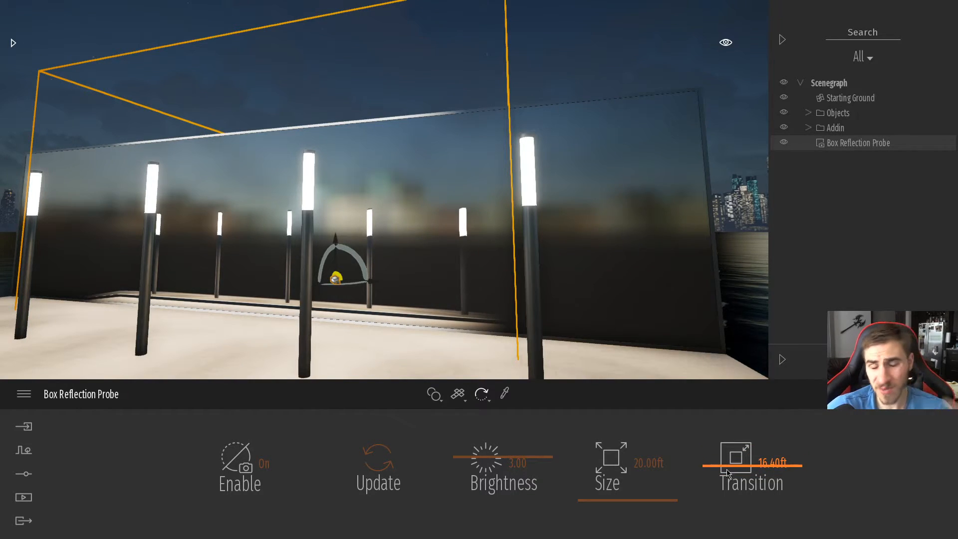
{"action": "left_click_drag", "start_coordinate": [731, 457], "coordinate": [741, 521]}
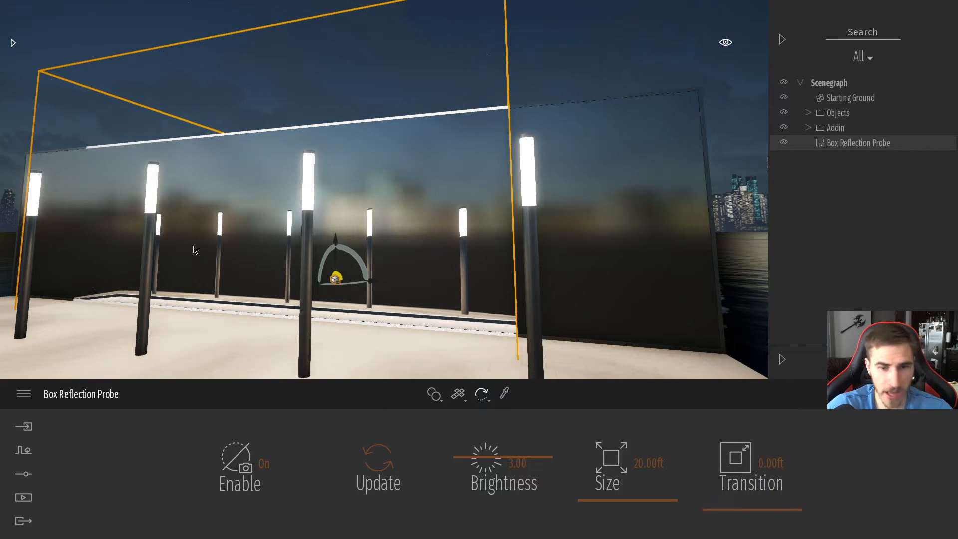
Set the box reflection probe's brightness to 0.005 and its size to 35 ft.
{"action": "left_click", "coordinate": [516, 464]}
{"action": "type", "text": ".00"}
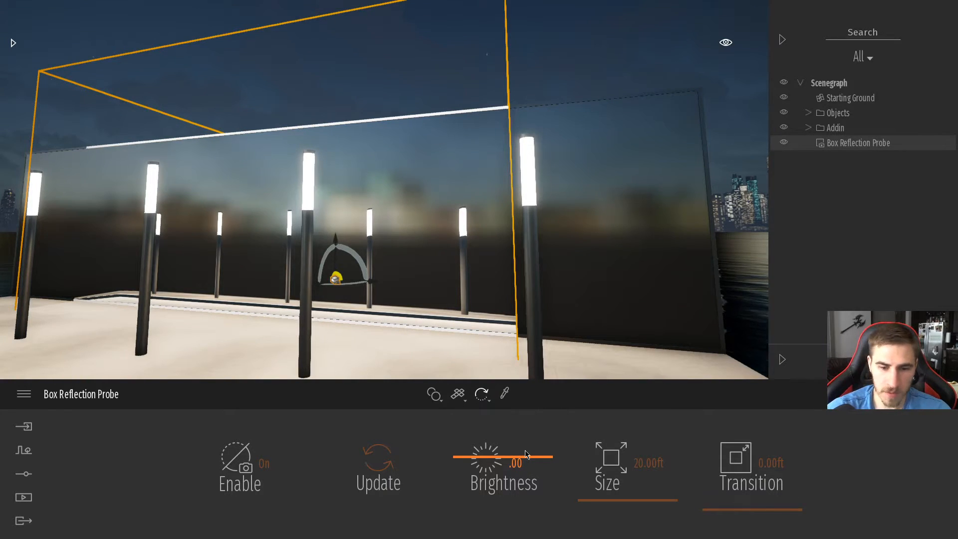
{"action": "type", "text": "5"}
{"action": "key", "text": "Return"}
{"action": "left_click", "coordinate": [641, 464]}
{"action": "type", "text": "35"}
{"action": "key", "text": "Return"}
Raise the box reflection probe's transition to about 7.64 ft, inspect the whole wall, and lower it to about 3.73 ft.
{"action": "left_click_drag", "start_coordinate": [771, 463], "coordinate": [757, 490]}
{"action": "scroll", "coordinate": [419, 344], "scroll_direction": "down", "scroll_amount": 5}
{"action": "right_click_drag", "start_coordinate": [434, 334], "coordinate": [535, 171]}
{"action": "key", "text": "w"}
{"action": "key", "text": "d"}
{"action": "key", "text": "s"}
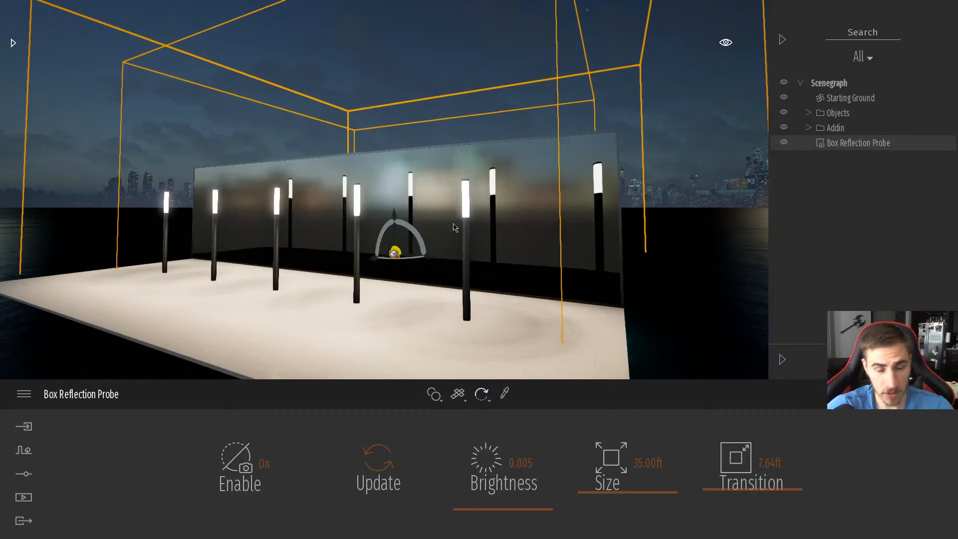
{"action": "mouse_move", "coordinate": [754, 490]}
{"action": "left_mouse_down"}
{"action": "mouse_move", "coordinate": [760, 424]}
{"action": "mouse_move", "coordinate": [775, 503]}
{"action": "mouse_move", "coordinate": [759, 507]}
{"action": "mouse_move", "coordinate": [747, 527]}
{"action": "mouse_move", "coordinate": [743, 498]}
{"action": "left_mouse_up"}
Replace the wall's mirror material with Reflective glass and view the lamp reflections.
{"action": "left_click", "coordinate": [505, 393]}
{"action": "left_click", "coordinate": [532, 260]}
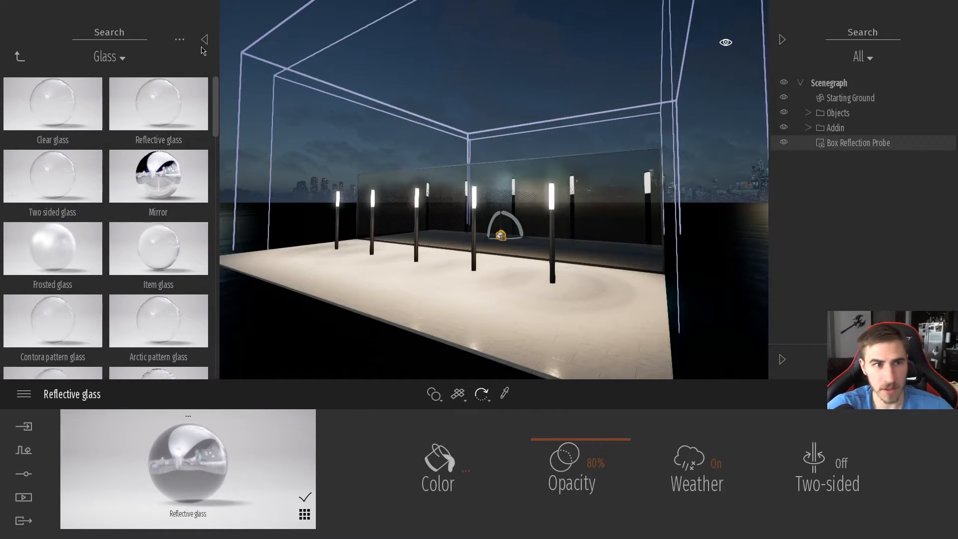
{"action": "left_click", "coordinate": [205, 39]}
{"action": "key", "text": "s"}
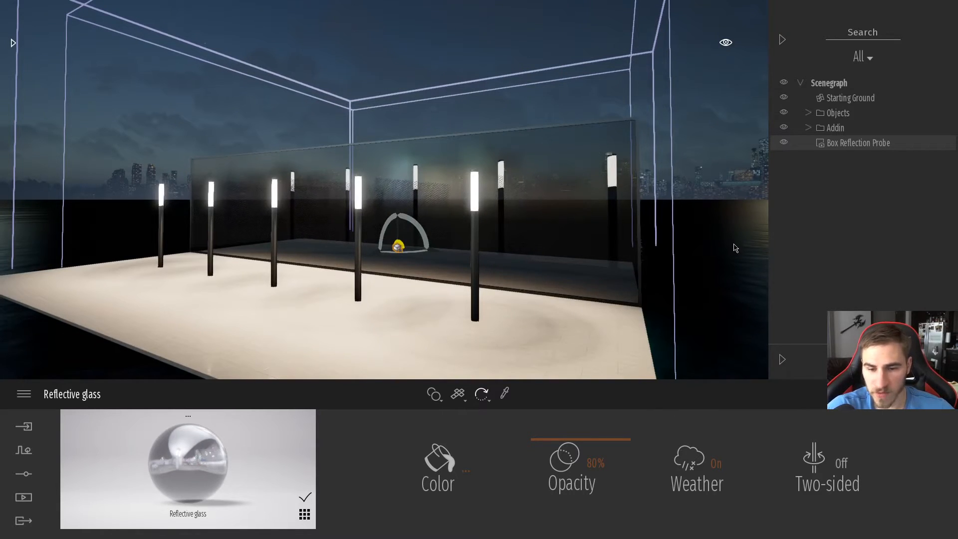
Switch the time of day to daylight and back to night, and update the box reflection probe's capture.
{"action": "left_click", "coordinate": [861, 143]}
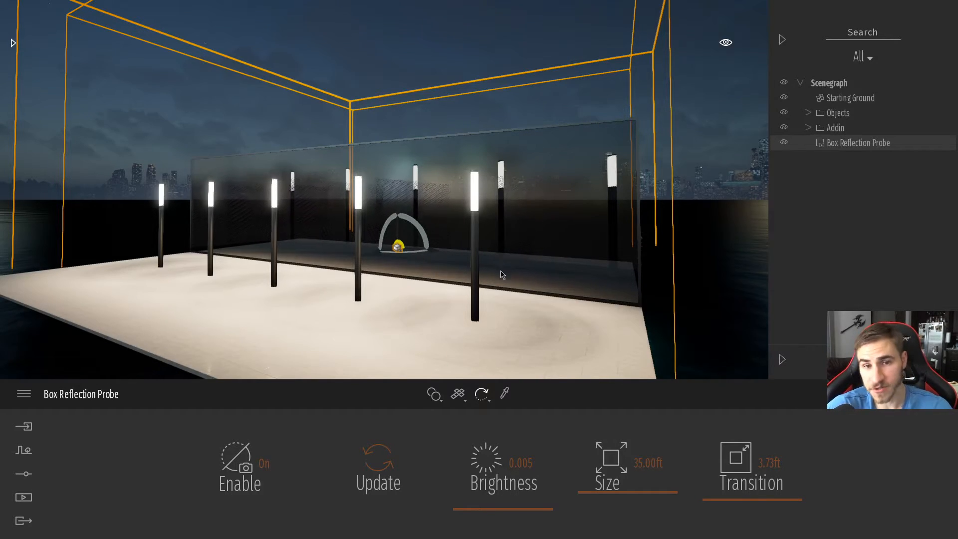
{"action": "left_click", "coordinate": [725, 42]}
{"action": "left_click_drag", "start_coordinate": [671, 257], "coordinate": [670, 199]}
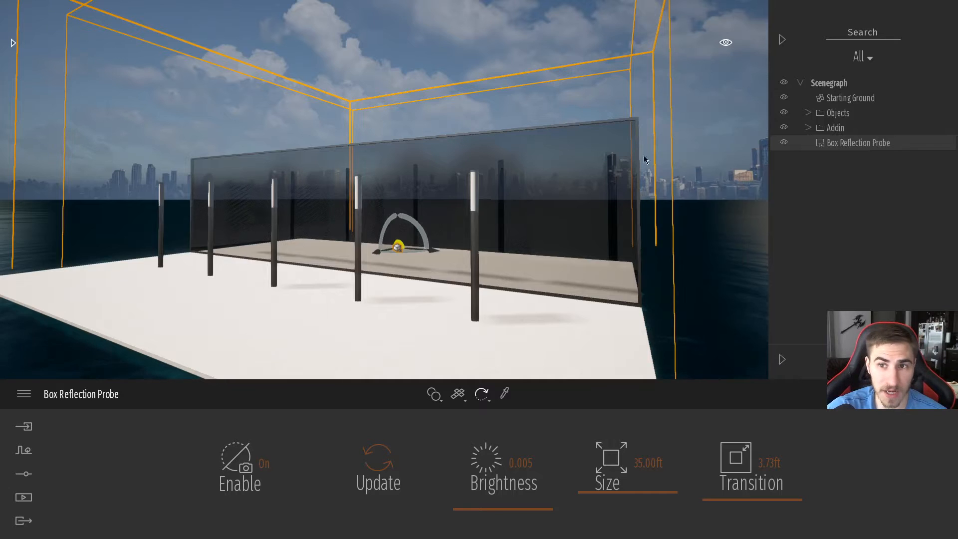
{"action": "mouse_move", "coordinate": [724, 44]}
{"action": "left_click_drag", "start_coordinate": [681, 203], "coordinate": [676, 242]}
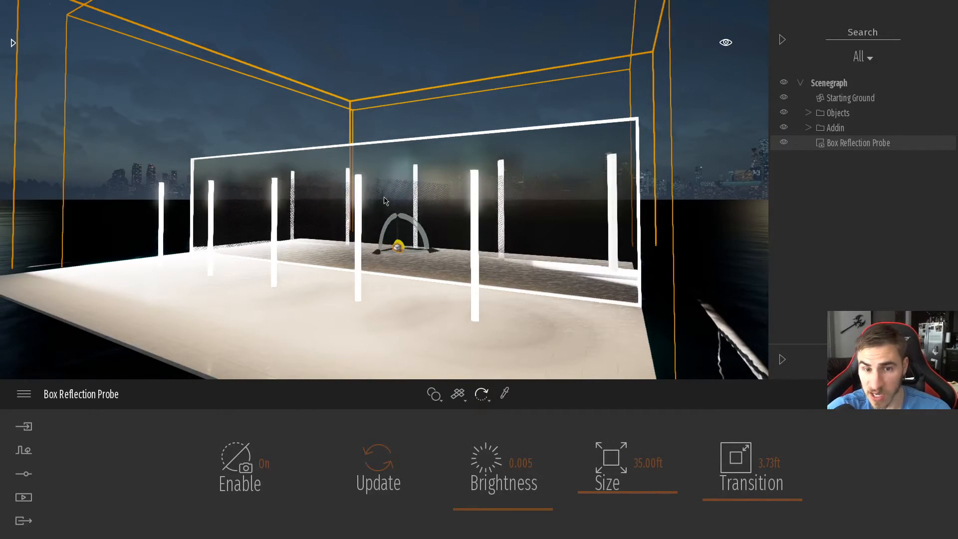
{"action": "left_click", "coordinate": [378, 469]}
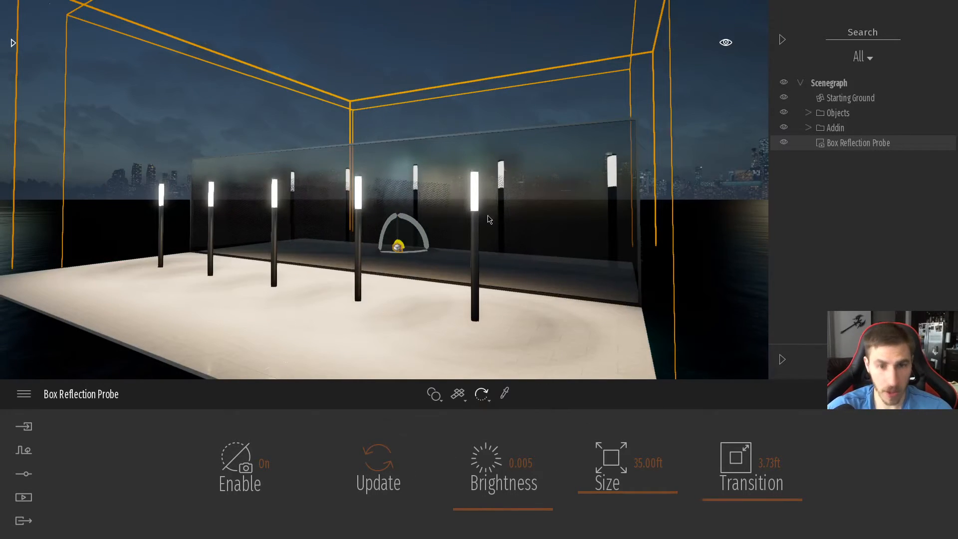
View the glass wall without the probe's outline, and disable the box reflection probe.
{"action": "left_click", "coordinate": [714, 119]}
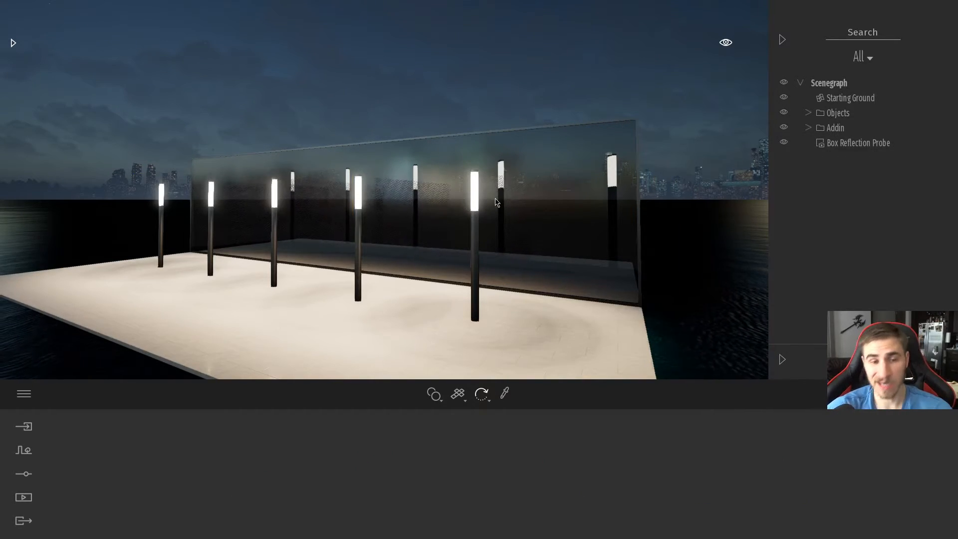
{"action": "left_click", "coordinate": [855, 150]}
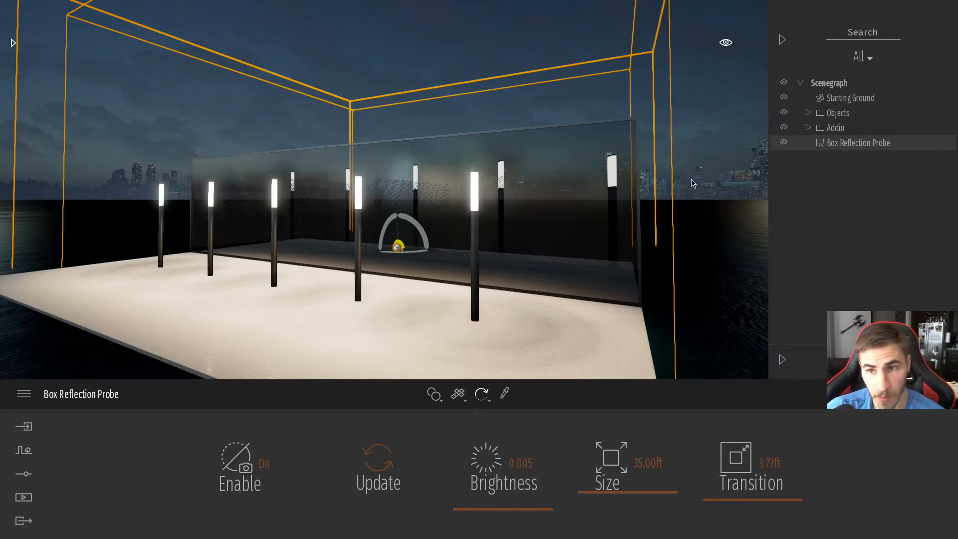
{"action": "left_click", "coordinate": [784, 144]}
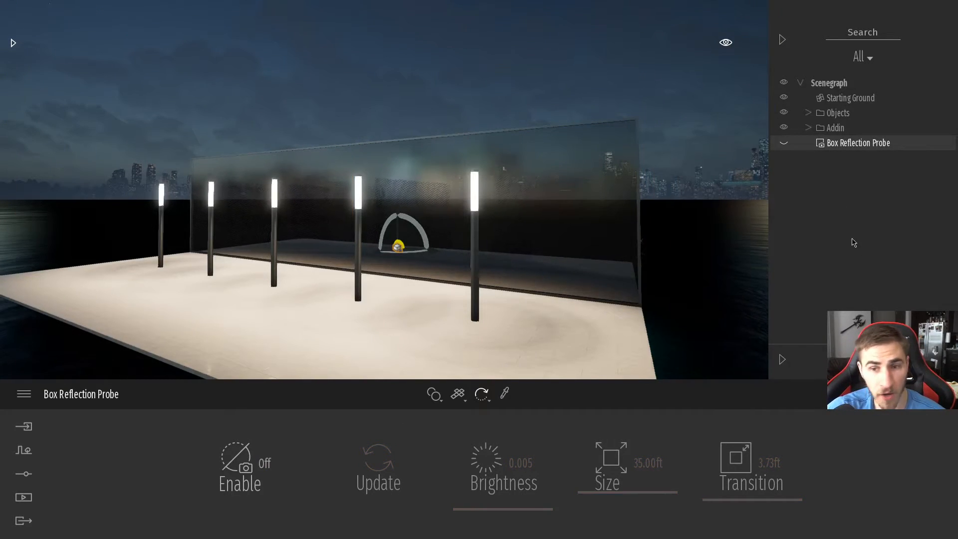
{"action": "left_click", "coordinate": [885, 266]}
Add a sphere reflection probe from the library's tools onto the ground in front of the wall and raise it.
{"action": "left_click", "coordinate": [13, 44]}
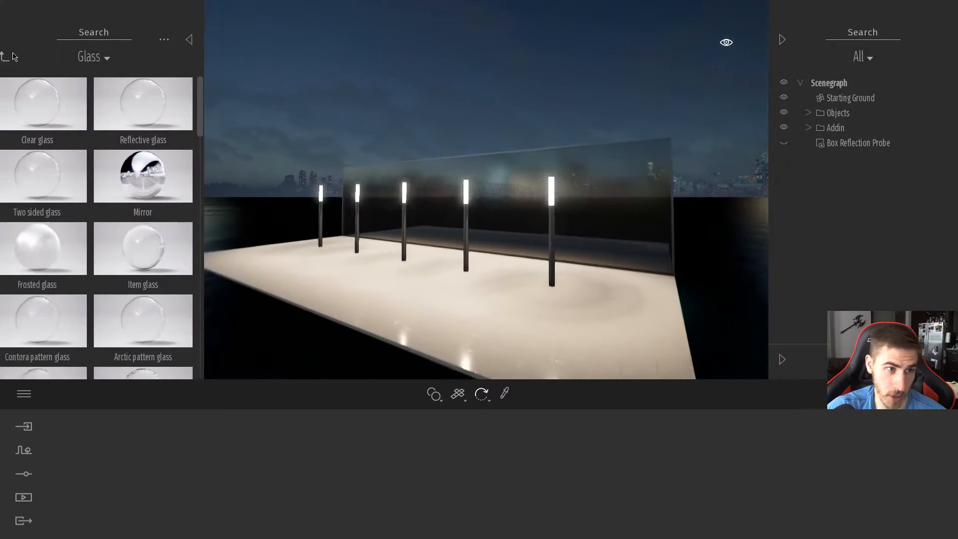
{"action": "left_click", "coordinate": [18, 57]}
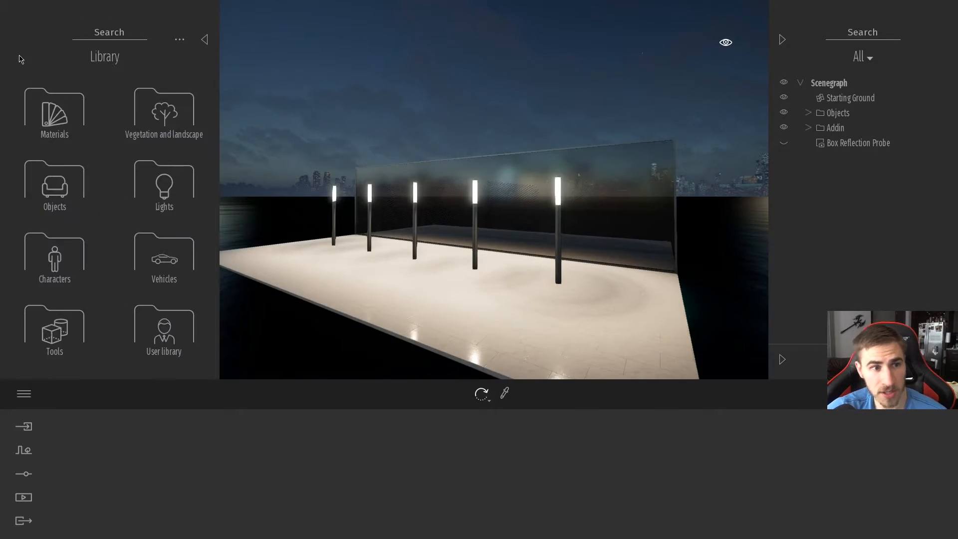
{"action": "left_click", "coordinate": [64, 341]}
{"action": "left_click", "coordinate": [164, 112]}
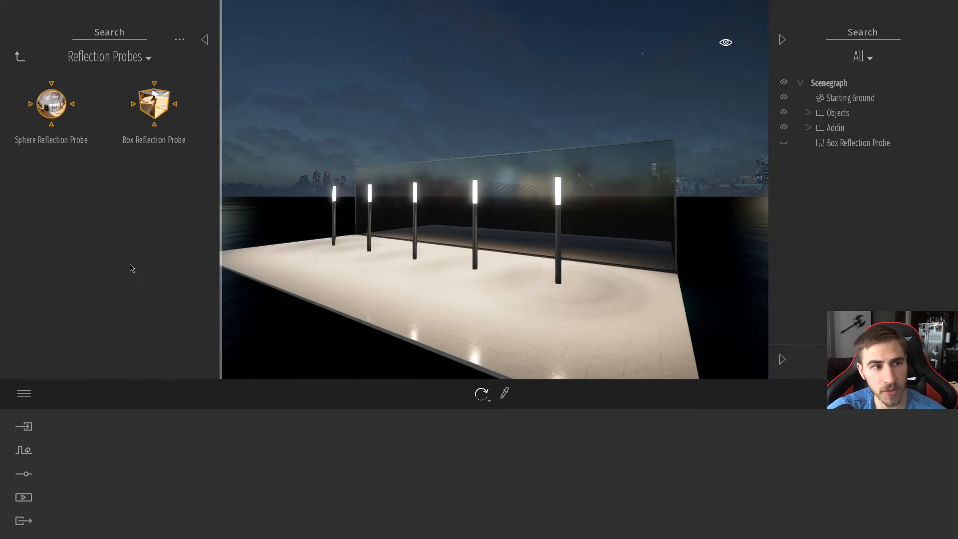
{"action": "left_click_drag", "start_coordinate": [51, 105], "coordinate": [448, 301]}
{"action": "key", "text": "Escape"}
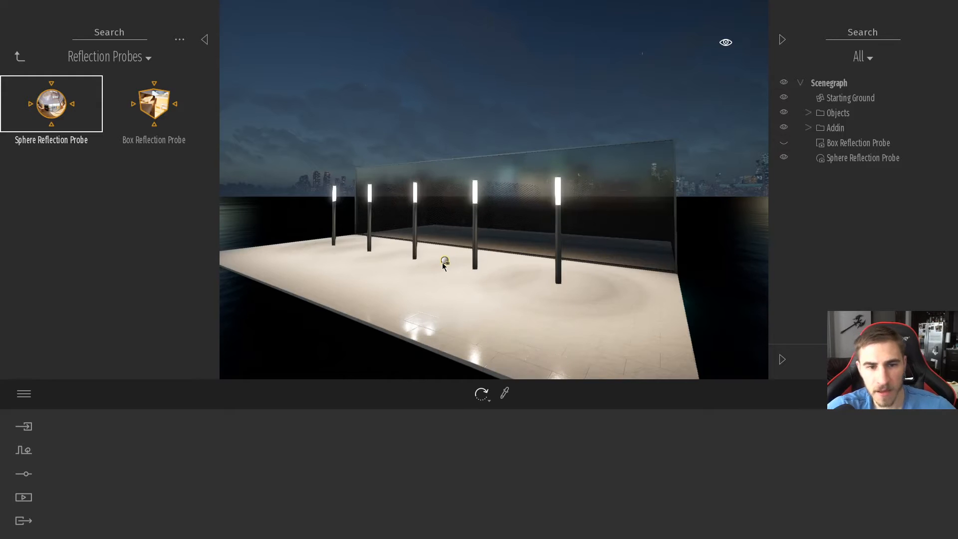
{"action": "left_click", "coordinate": [444, 260]}
{"action": "left_click_drag", "start_coordinate": [317, 249], "coordinate": [317, 188]}
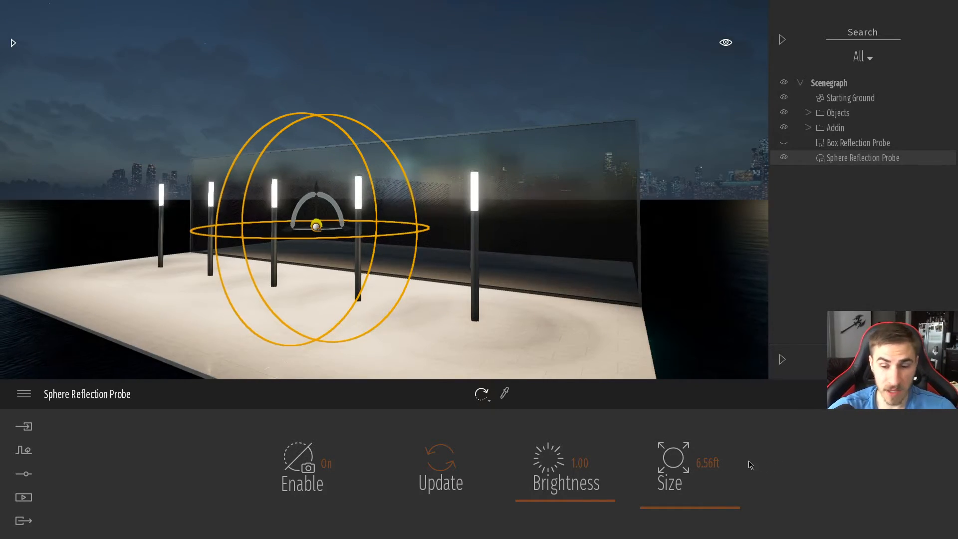
Enlarge the sphere reflection probe to about 26.12 ft and shift it along the length of the glass wall.
{"action": "left_click_drag", "start_coordinate": [703, 456], "coordinate": [683, 497]}
{"action": "right_click_drag", "start_coordinate": [492, 291], "coordinate": [339, 189]}
{"action": "left_click_drag", "start_coordinate": [242, 197], "coordinate": [422, 190]}
{"action": "key", "text": "a"}
{"action": "right_click_drag", "start_coordinate": [423, 191], "coordinate": [494, 189]}
{"action": "mouse_move", "coordinate": [440, 153]}
{"action": "right_mouse_down"}
{"action": "mouse_move", "coordinate": [419, 150]}
{"action": "mouse_move", "coordinate": [440, 154]}
{"action": "right_mouse_up"}
{"action": "key", "text": "s"}
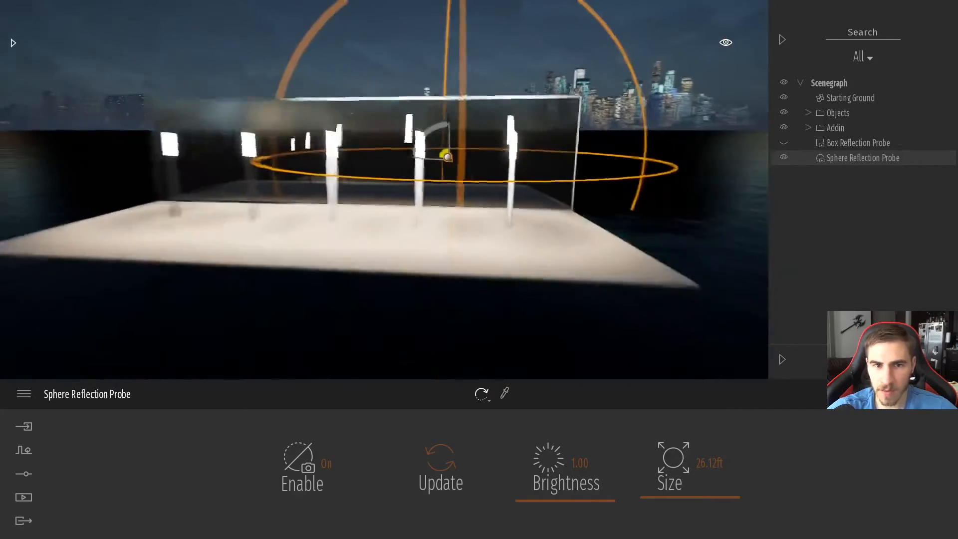
{"action": "left_click_drag", "start_coordinate": [440, 154], "coordinate": [379, 167]}
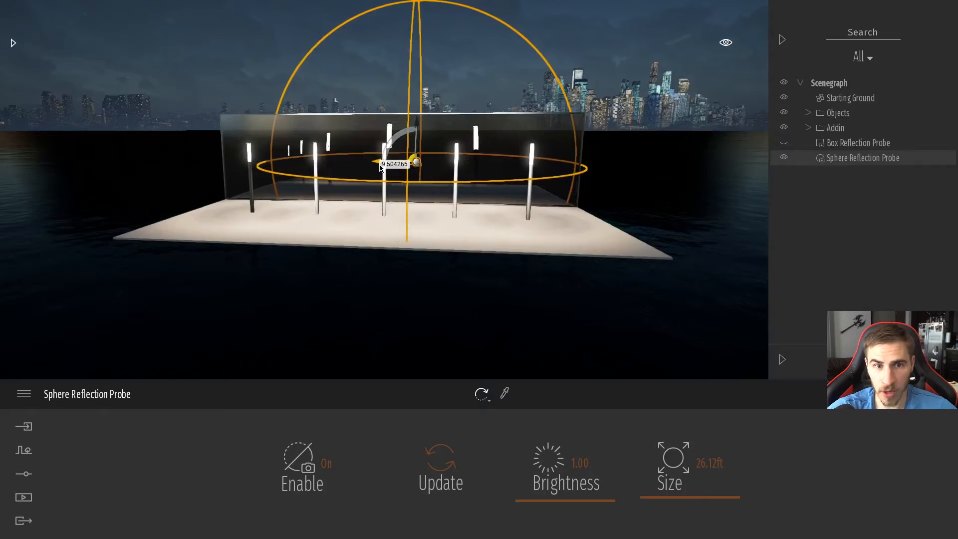
Adjust the sphere reflection probe's distance from the glass wall and recentre it along the row of lamps.
{"action": "key", "text": "d"}
{"action": "right_click_drag", "start_coordinate": [422, 190], "coordinate": [379, 183]}
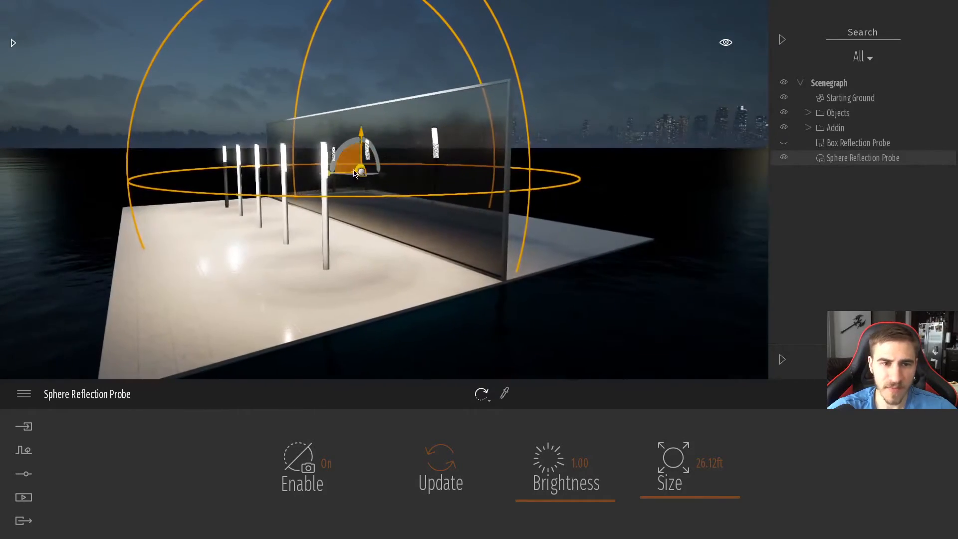
{"action": "left_click_drag", "start_coordinate": [382, 178], "coordinate": [411, 176]}
{"action": "key", "text": "a"}
{"action": "right_click_drag", "start_coordinate": [411, 176], "coordinate": [464, 171]}
{"action": "key", "text": "w"}
{"action": "key", "text": "s"}
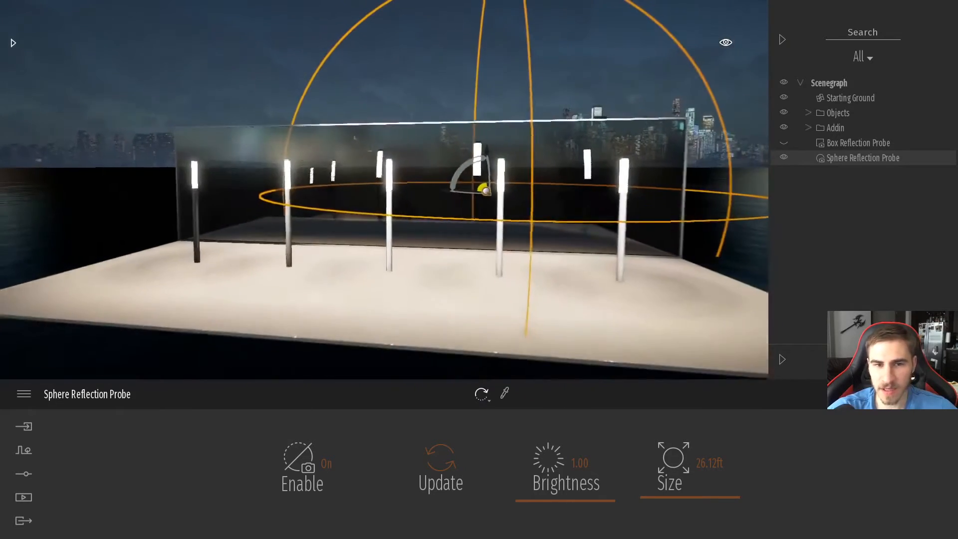
{"action": "key", "text": "w"}
{"action": "left_click_drag", "start_coordinate": [479, 195], "coordinate": [417, 226]}
Examine the sphere probe's lamp reflections and coverage on the glass wall from several near and far viewpoints.
{"action": "key", "text": "a"}
{"action": "right_click_drag", "start_coordinate": [403, 283], "coordinate": [437, 295]}
{"action": "key", "text": "d"}
{"action": "key", "text": "w"}
{"action": "key", "text": "s"}
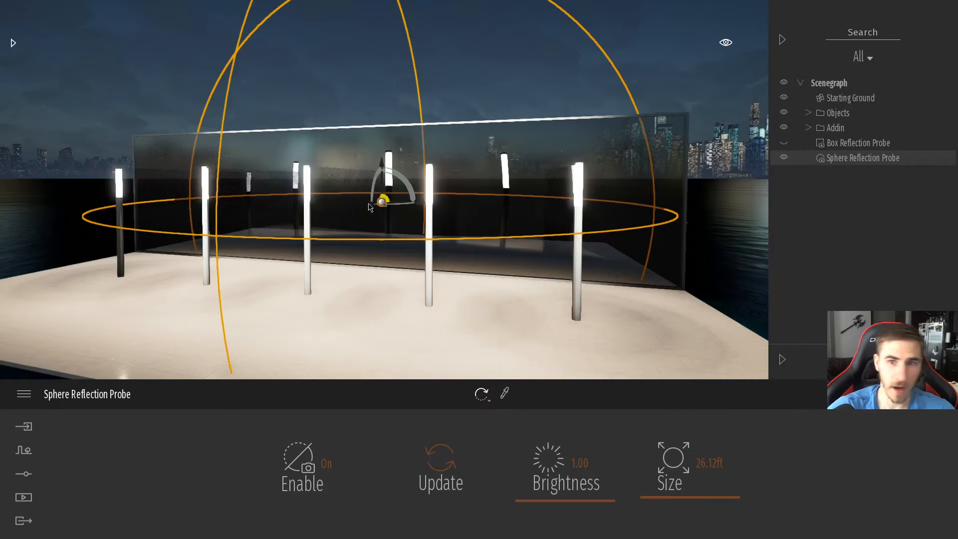
{"action": "right_click_drag", "start_coordinate": [483, 209], "coordinate": [435, 220]}
{"action": "key", "text": "w"}
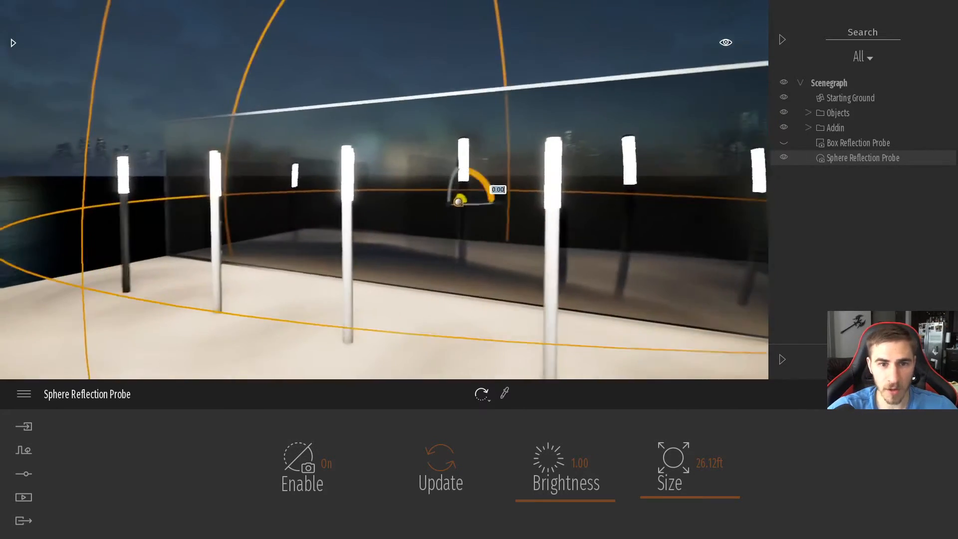
{"action": "key", "text": "d"}
{"action": "key", "text": "s"}
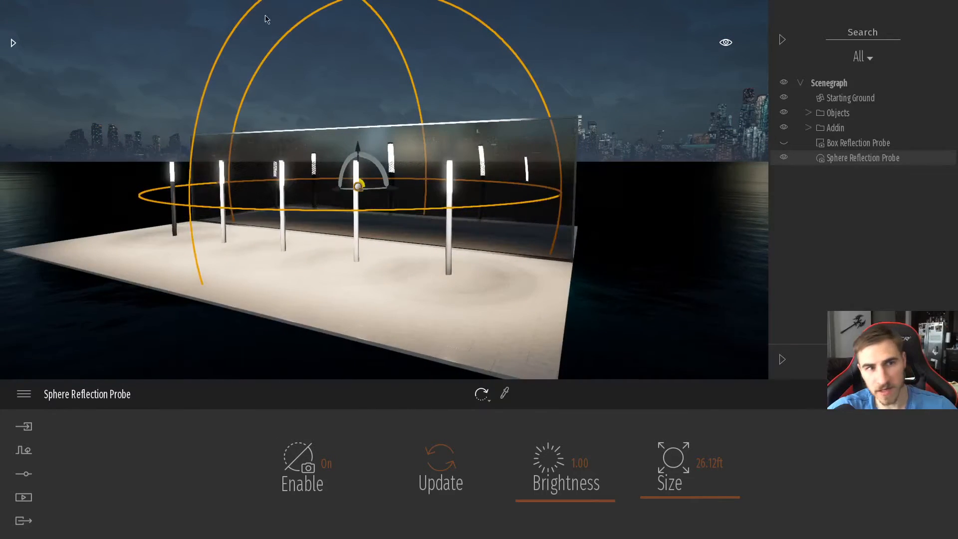
{"action": "key", "text": "w"}
{"action": "right_click_drag", "start_coordinate": [324, 145], "coordinate": [672, 398]}
{"action": "key", "text": "w"}
{"action": "key", "text": "a"}
{"action": "key", "text": "s"}
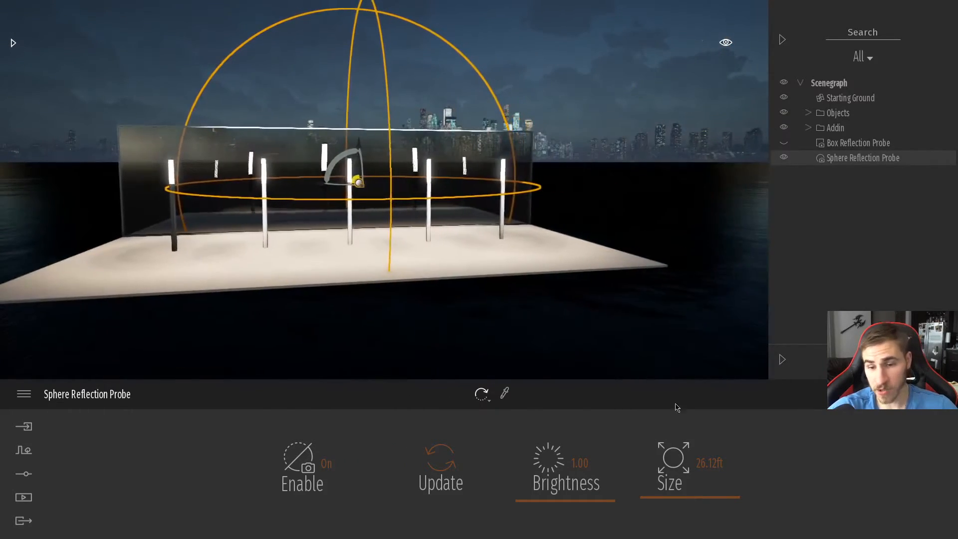
Set the sphere reflection probe's size to 35 ft.
{"action": "left_click", "coordinate": [709, 463]}
{"action": "type", "text": "35"}
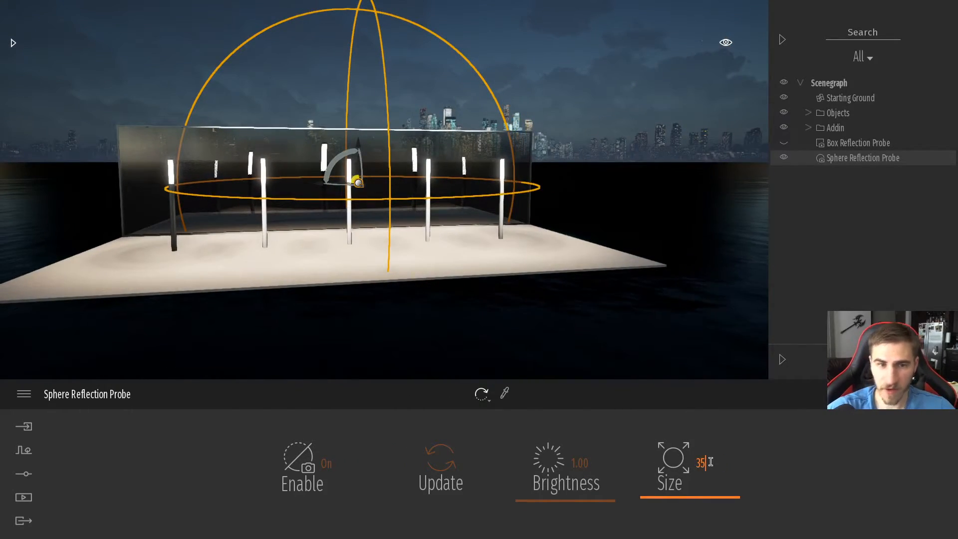
{"action": "key", "text": "Return"}
Inspect the shape of the lamp reflections from the enlarged sphere probe at oblique viewpoints along the glass wall.
{"action": "key", "text": "d"}
{"action": "right_click_drag", "start_coordinate": [486, 282], "coordinate": [349, 274]}
{"action": "key", "text": "w"}
{"action": "key", "text": "d"}
{"action": "key", "text": "w"}
{"action": "key", "text": "d"}
{"action": "left_click", "coordinate": [297, 152]}
{"action": "left_click_drag", "start_coordinate": [311, 149], "coordinate": [258, 249]}
{"action": "key", "text": "a"}
{"action": "right_click_drag", "start_coordinate": [258, 246], "coordinate": [314, 246]}
{"action": "key", "text": "d"}
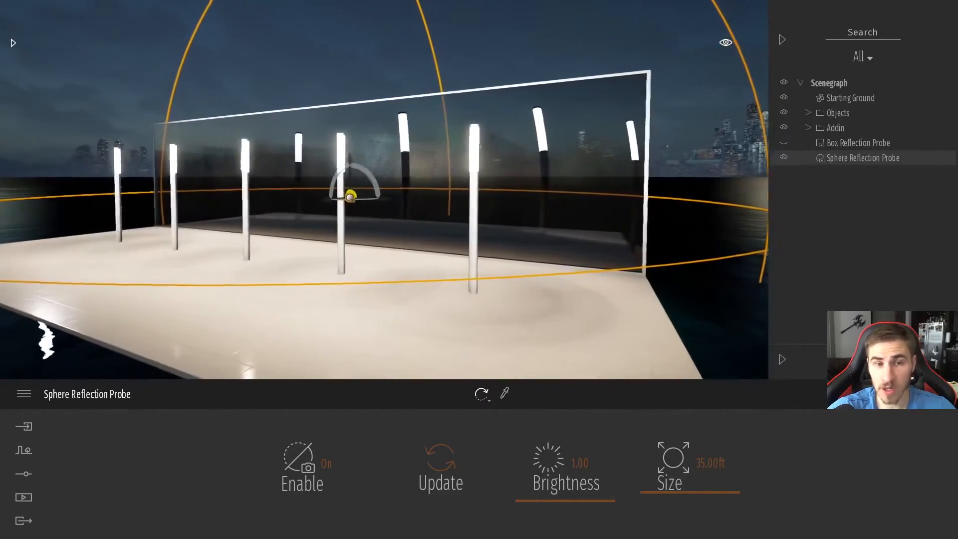
{"action": "key", "text": "w"}
{"action": "key", "text": "s"}
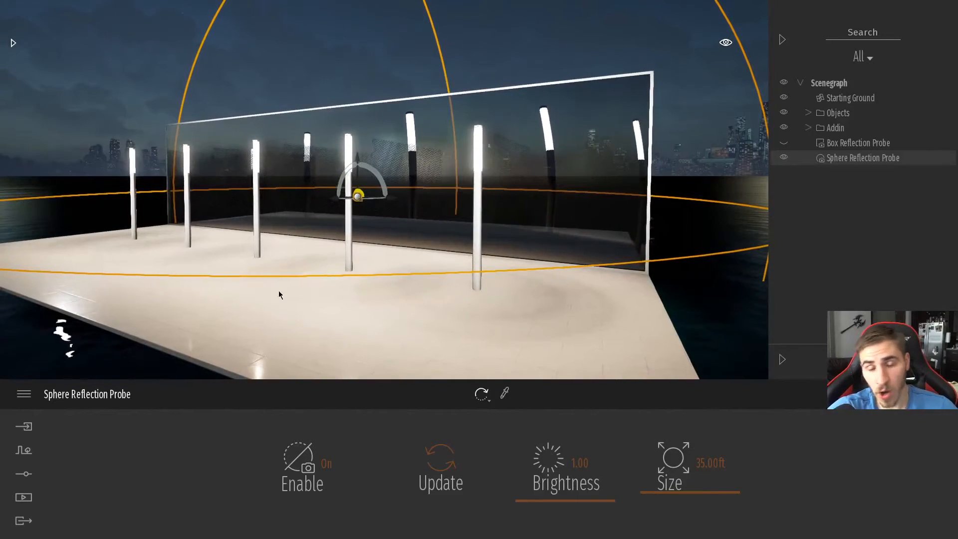
{"action": "key", "text": "d"}
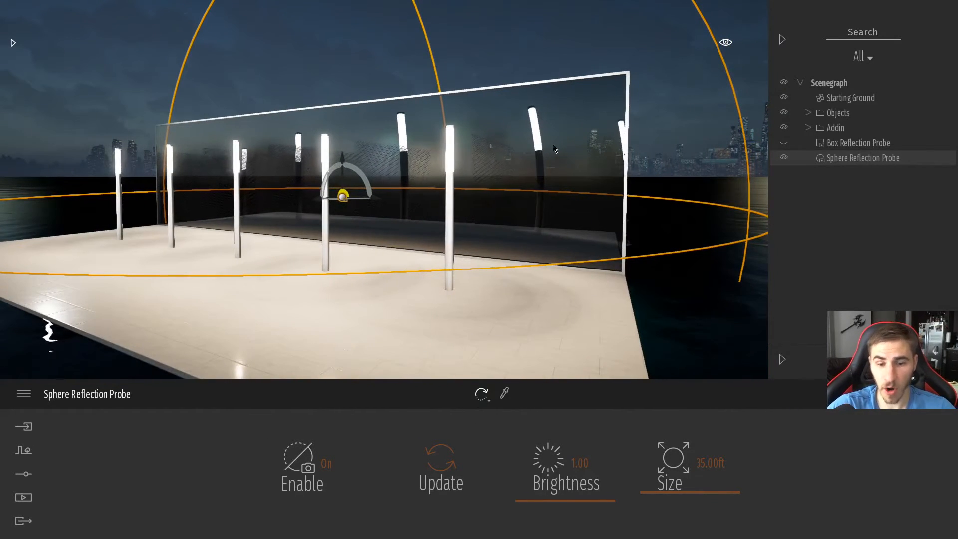
Set the sphere reflection probe's brightness to 0.005 and inspect the lamp reflections from closer up.
{"action": "left_click", "coordinate": [574, 462]}
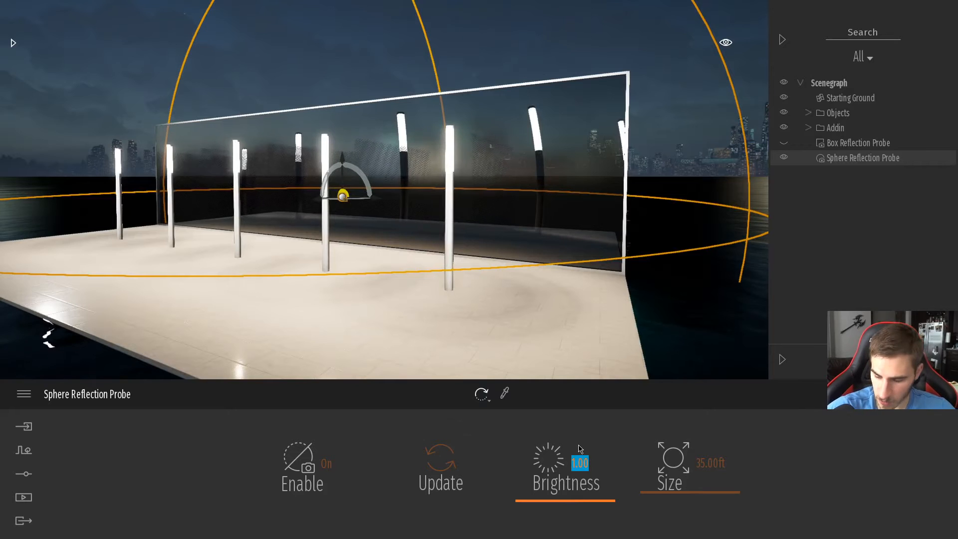
{"action": "key", "text": "Return"}
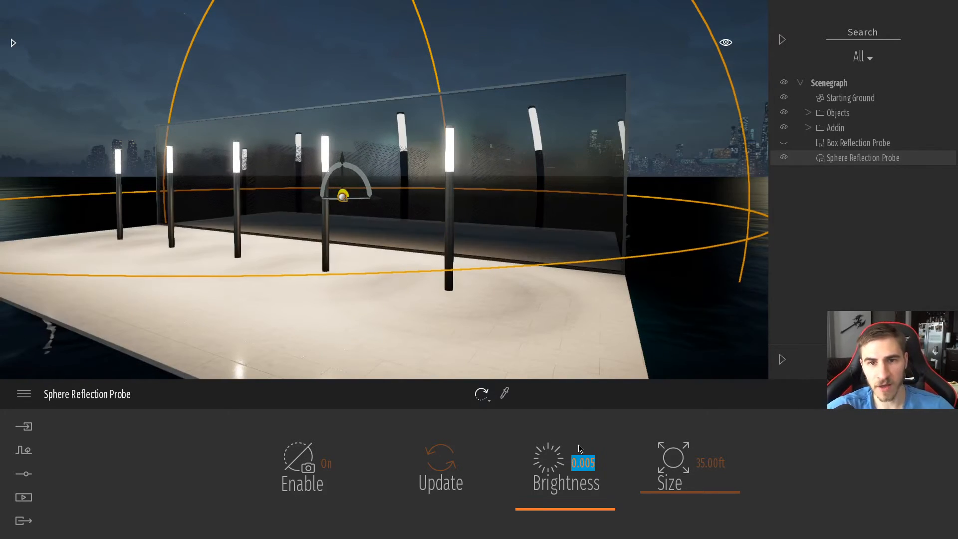
{"action": "key", "text": "a"}
{"action": "right_click_drag", "start_coordinate": [507, 279], "coordinate": [483, 270]}
{"action": "key", "text": "d"}
{"action": "key", "text": "s"}
{"action": "key", "text": "a"}
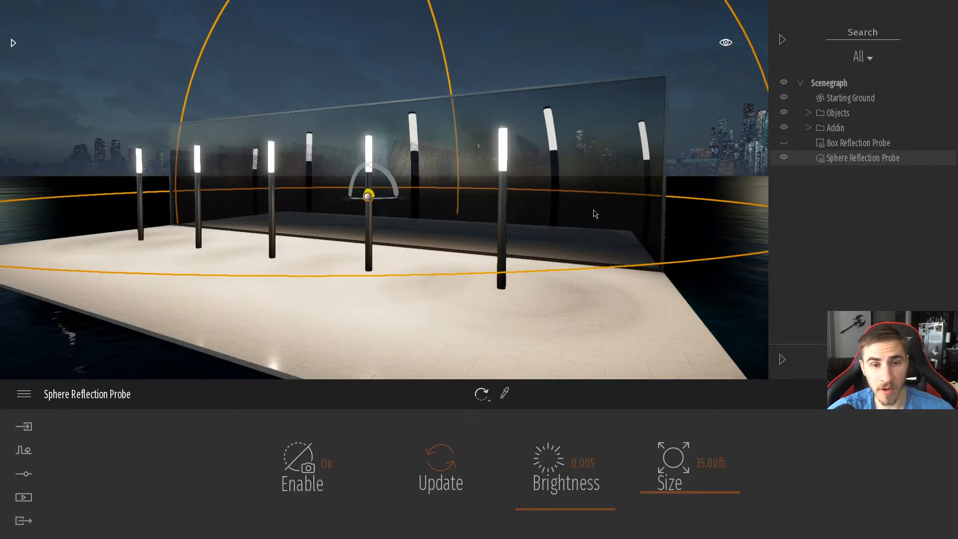
{"action": "right_click_drag", "start_coordinate": [447, 247], "coordinate": [418, 238]}
{"action": "right_click_drag", "start_coordinate": [377, 260], "coordinate": [377, 260]}
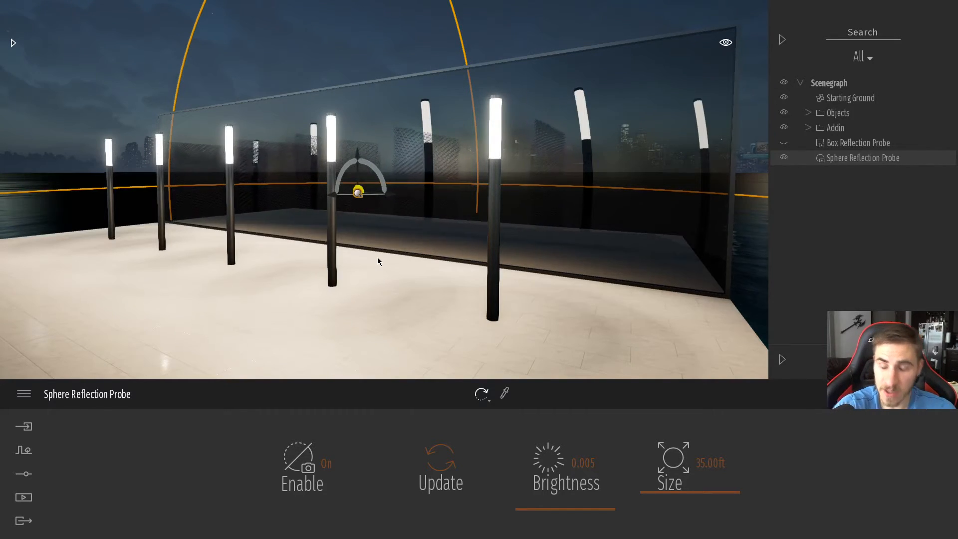
Toggle the two probes to compare their reflections, leaving the box reflection probe enabled and the sphere reflection probe disabled.
{"action": "left_click", "coordinate": [784, 143]}
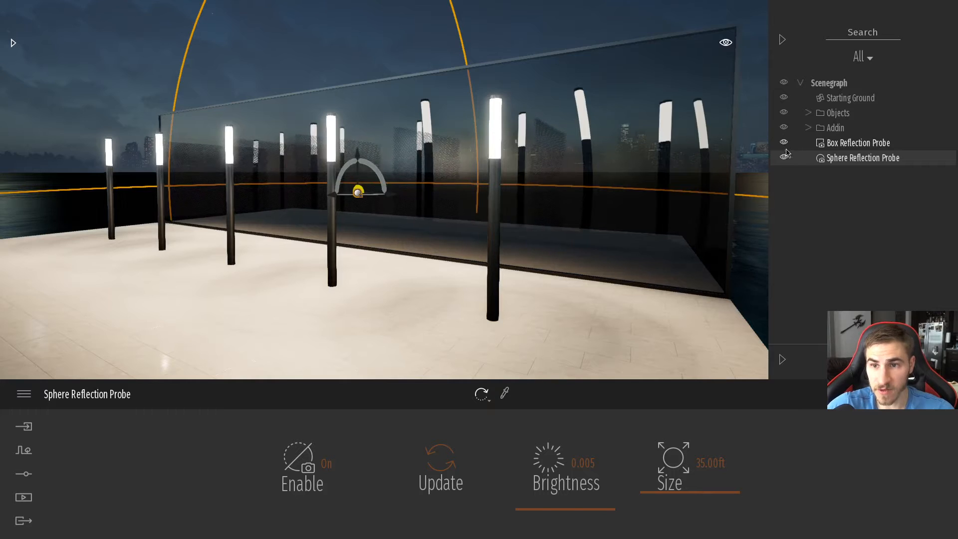
{"action": "left_click", "coordinate": [784, 157]}
{"action": "left_click", "coordinate": [783, 143]}
{"action": "left_click", "coordinate": [784, 158]}
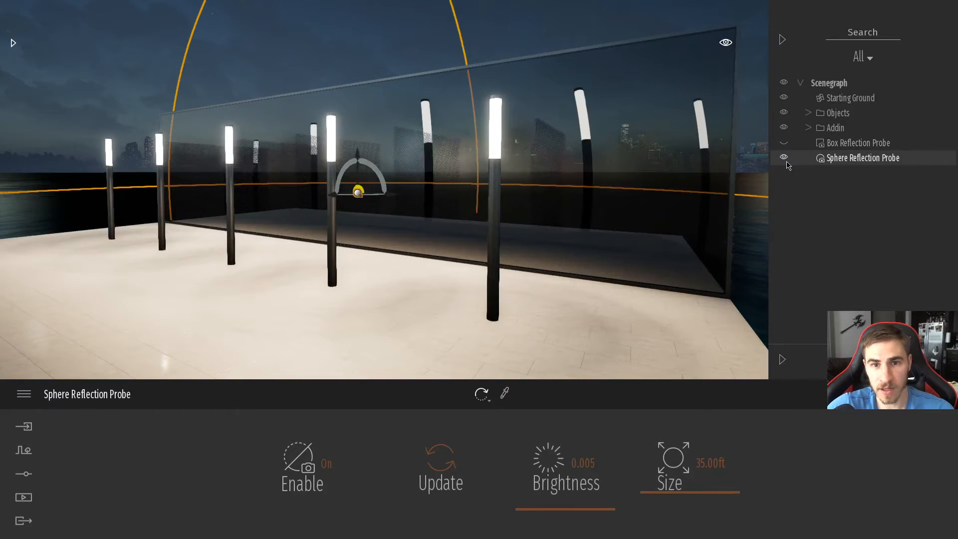
{"action": "left_click", "coordinate": [784, 143]}
{"action": "left_click", "coordinate": [784, 158]}
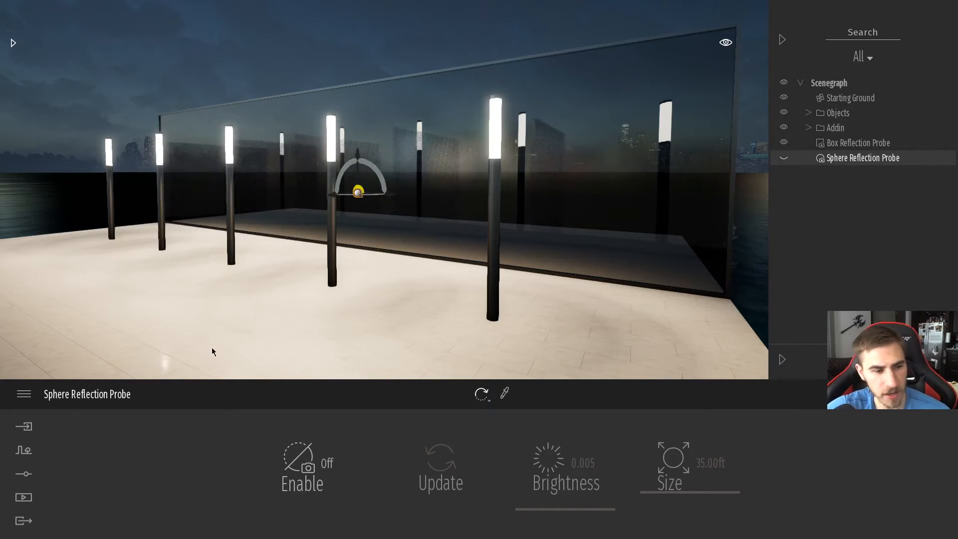
Open the preferences and examine the viewport and export options for reflection volume resolution.
{"action": "left_click", "coordinate": [24, 394]}
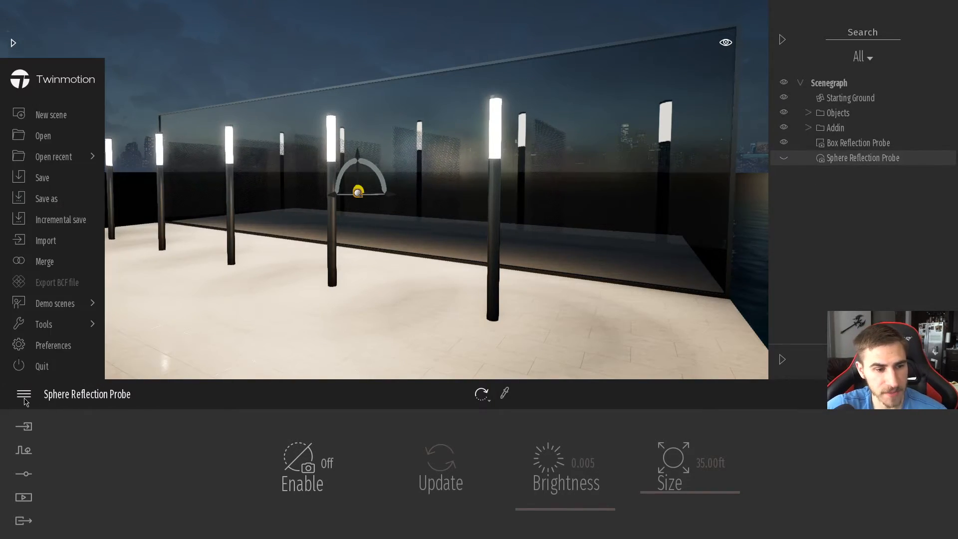
{"action": "left_click", "coordinate": [53, 346]}
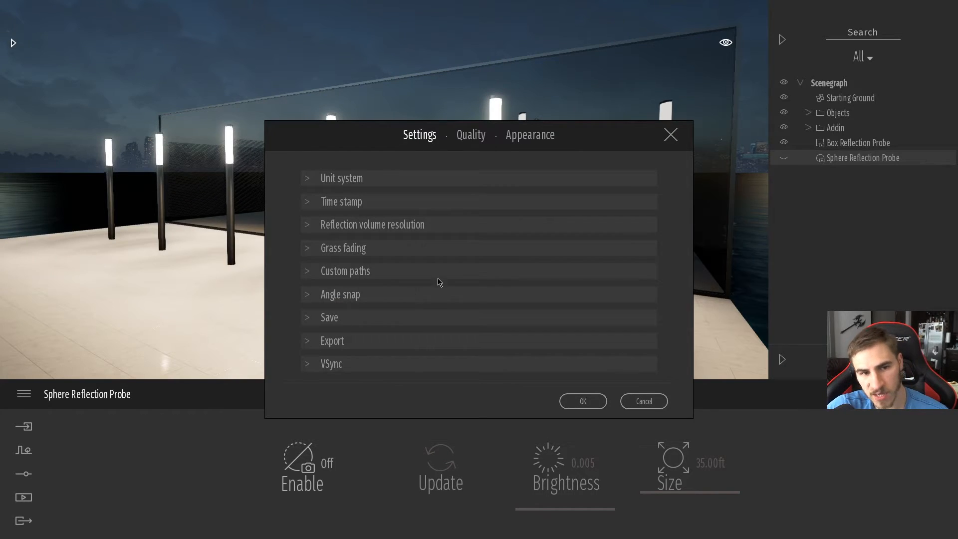
{"action": "left_click", "coordinate": [313, 226]}
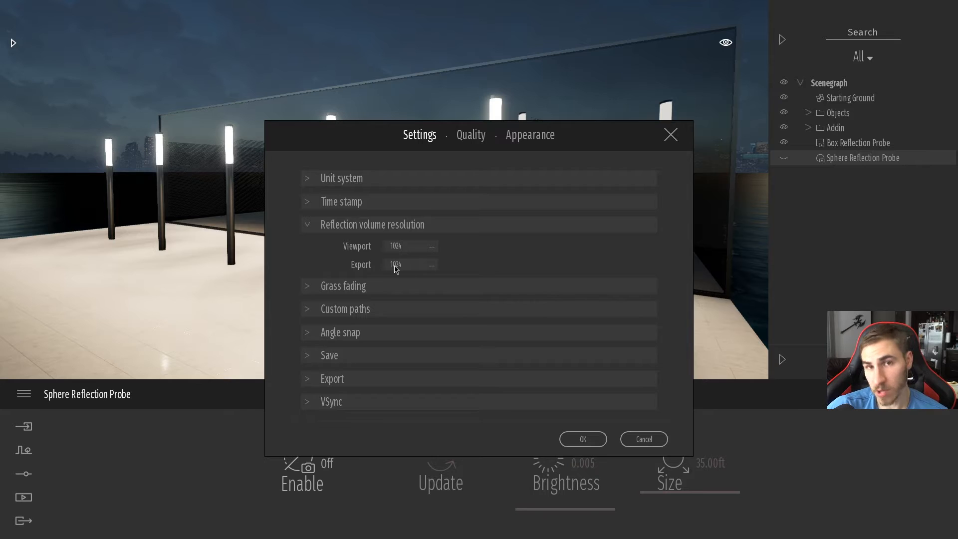
{"action": "left_click_drag", "start_coordinate": [603, 128], "coordinate": [432, 43]}
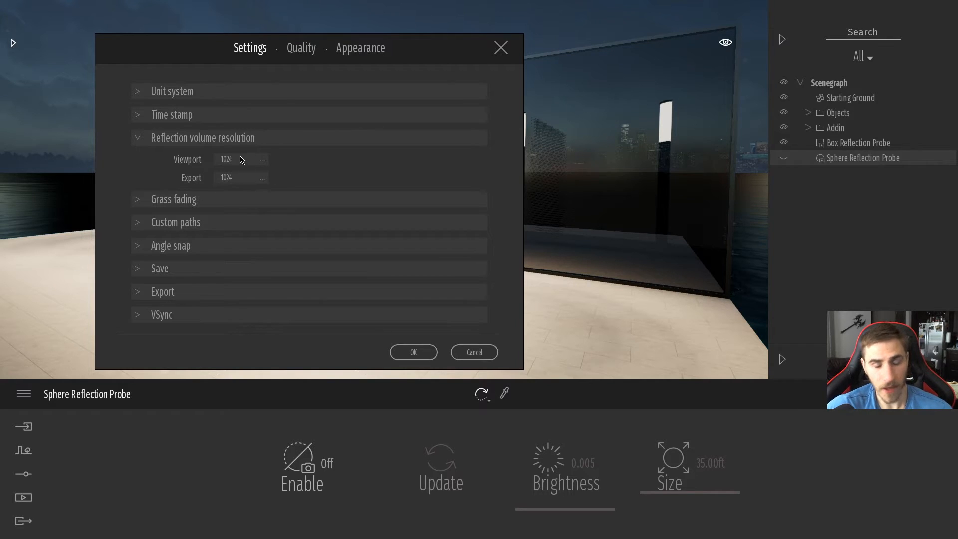
{"action": "left_click_drag", "start_coordinate": [428, 47], "coordinate": [502, 49]}
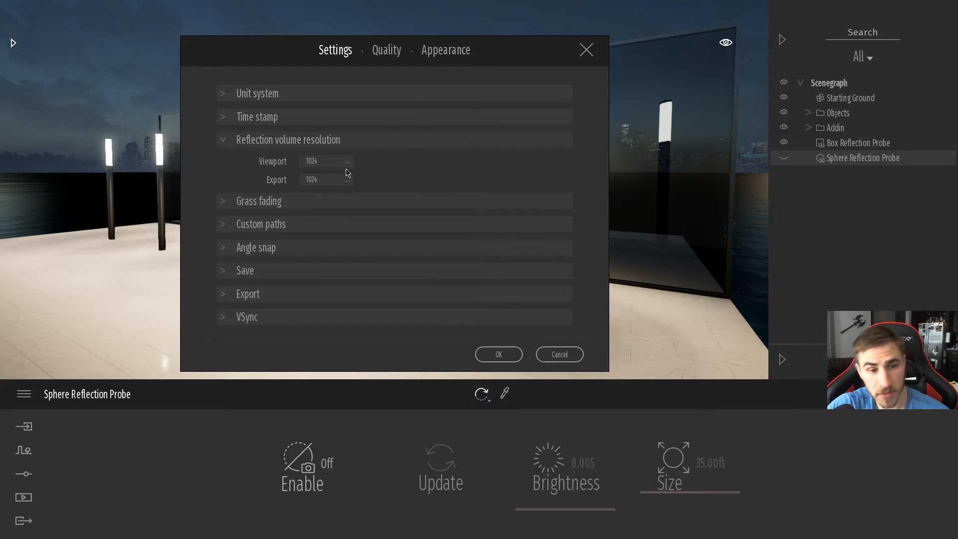
Enable Update reflections in the export preferences and confirm the dialog.
{"action": "left_click", "coordinate": [223, 294]}
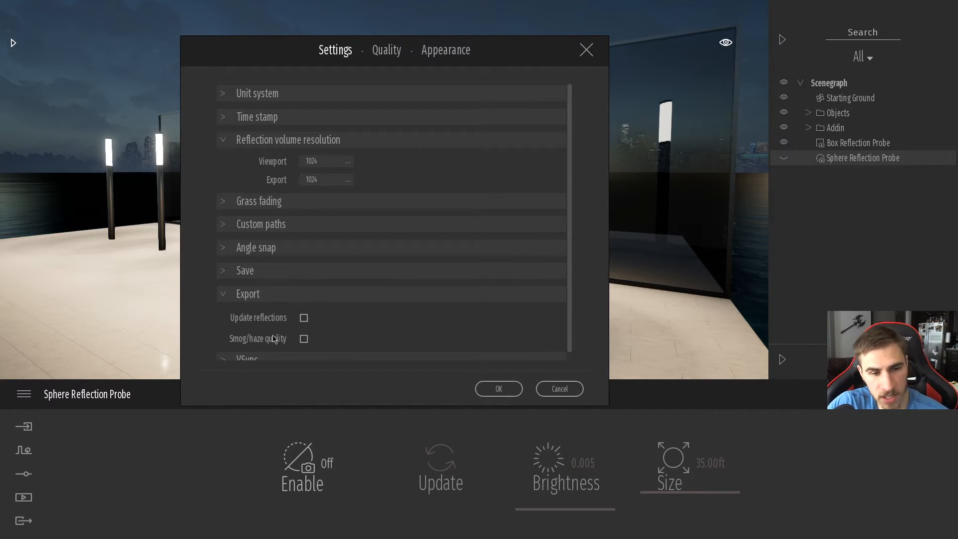
{"action": "left_click", "coordinate": [303, 318]}
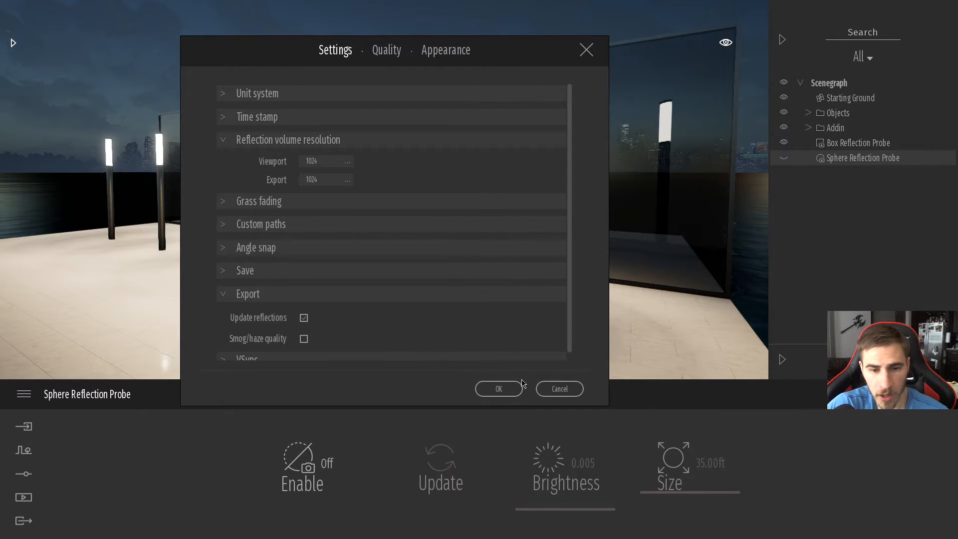
{"action": "left_click", "coordinate": [486, 390]}
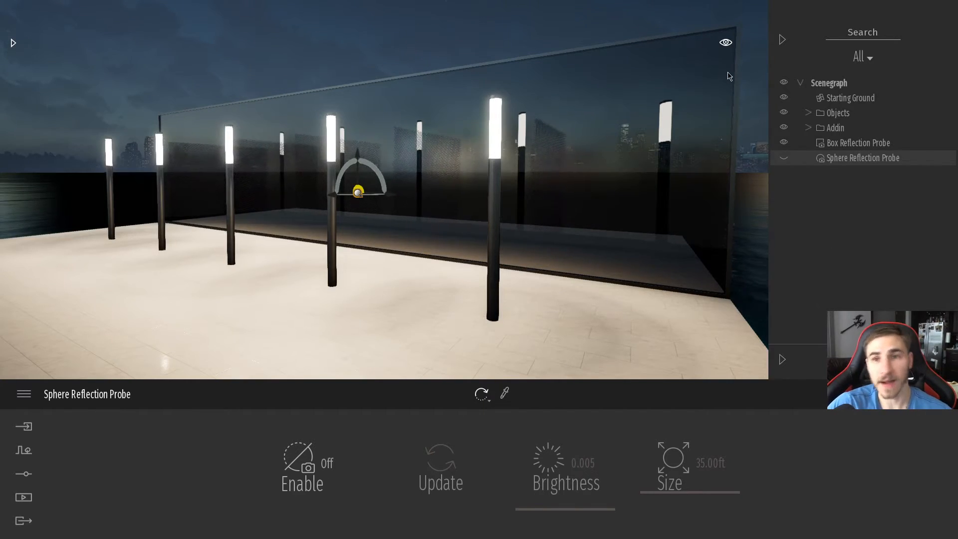
Set the time of day to 13:48 and select the box reflection probe.
{"action": "left_click", "coordinate": [726, 43]}
{"action": "left_click", "coordinate": [661, 209]}
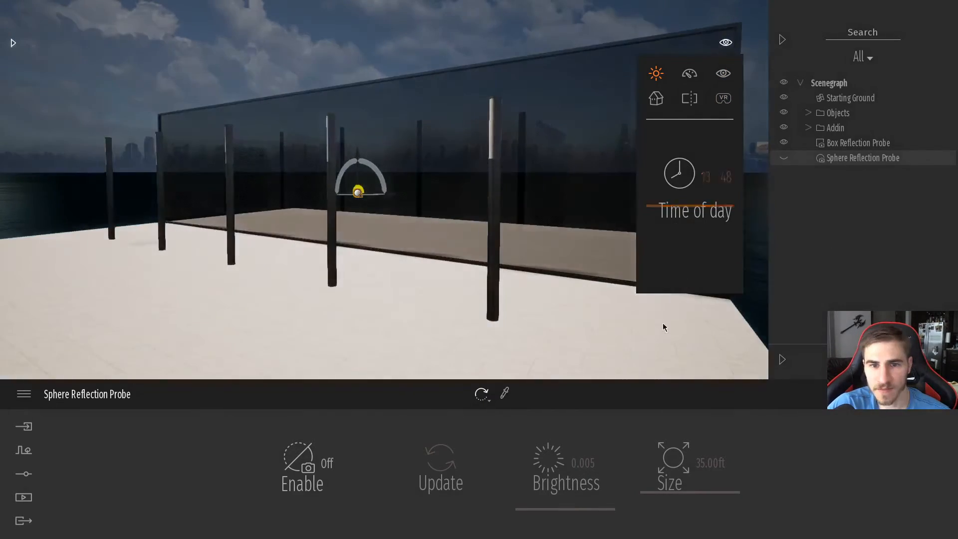
{"action": "left_click", "coordinate": [853, 143]}
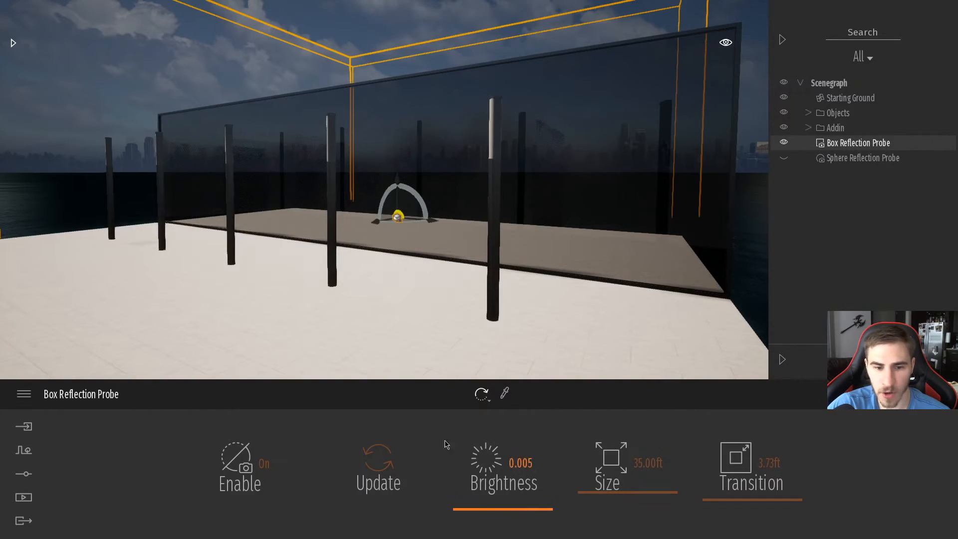
Return the time of day to night and update the box reflection probe, clearing the selection when done.
{"action": "left_click", "coordinate": [727, 45]}
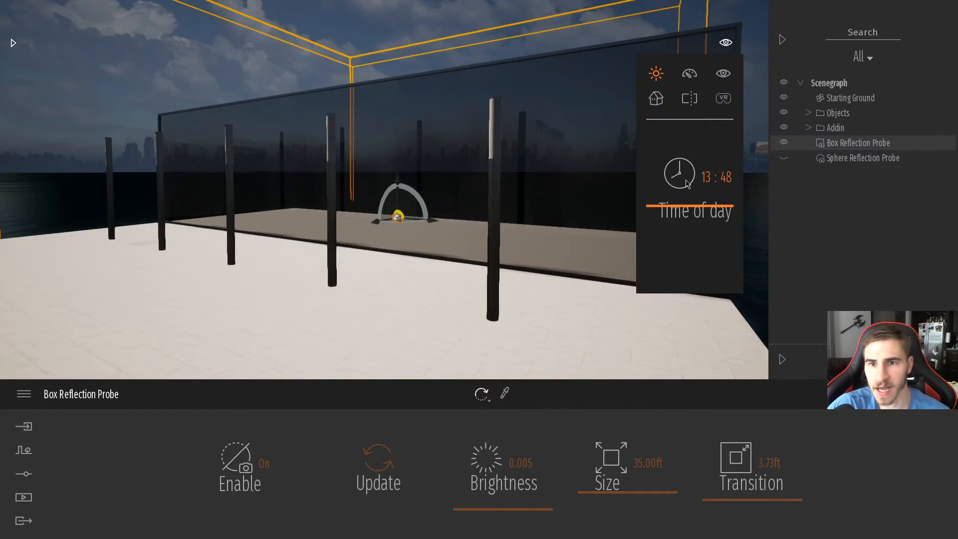
{"action": "left_click_drag", "start_coordinate": [686, 181], "coordinate": [684, 268]}
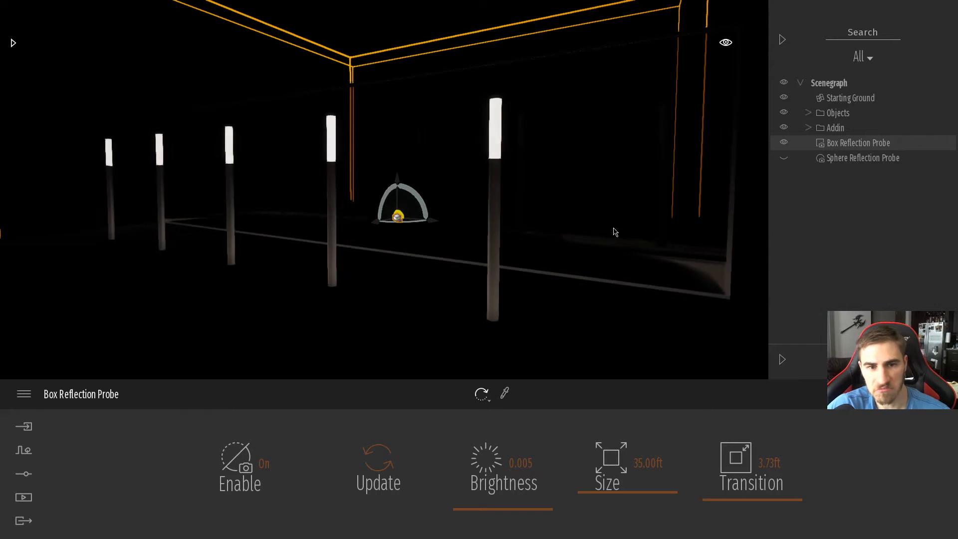
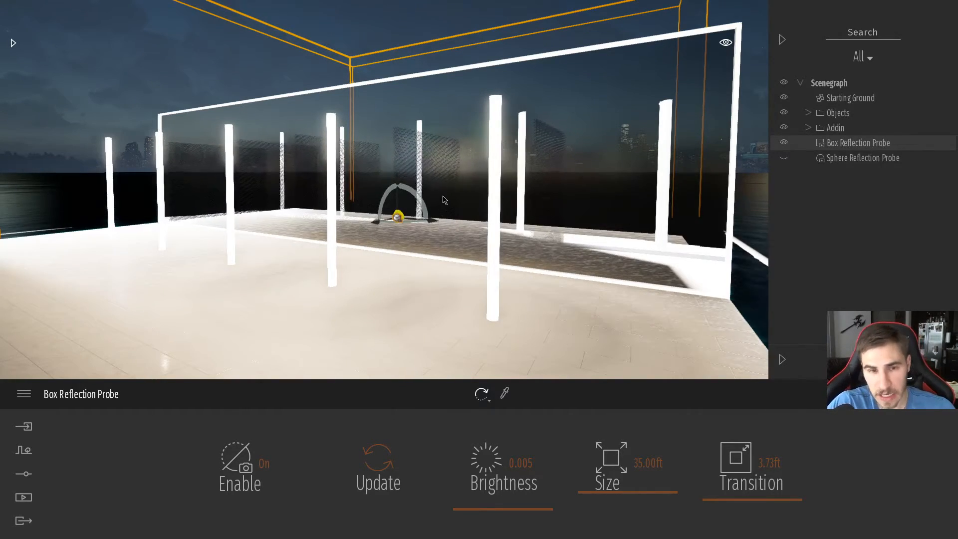
{"action": "left_click", "coordinate": [382, 465]}
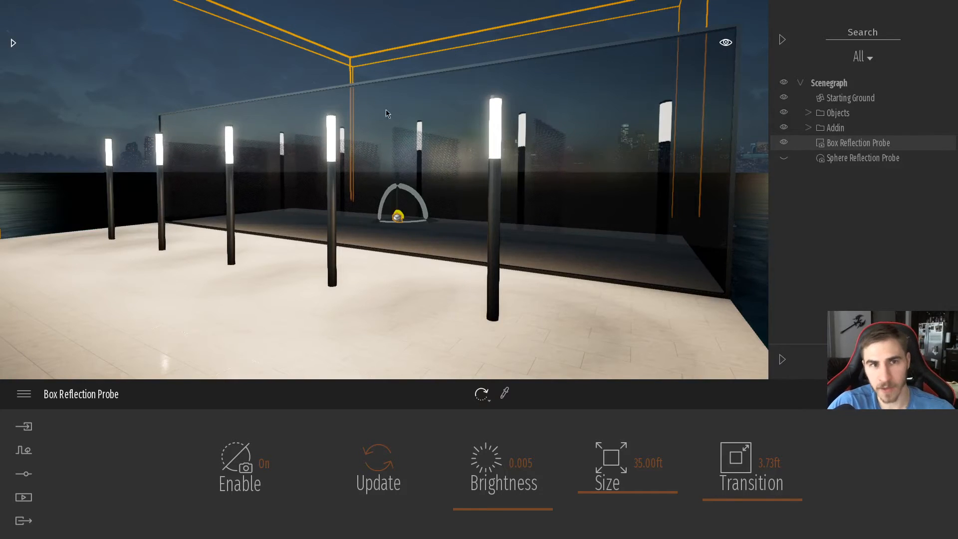
{"action": "left_click", "coordinate": [365, 38]}
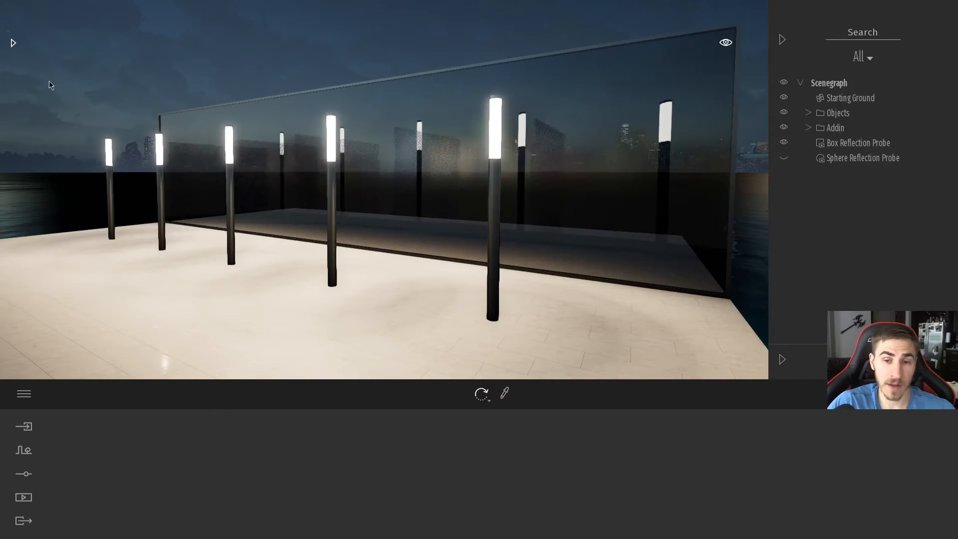
Check the Update reflections option in the export preferences and close them without changes.
{"action": "left_click", "coordinate": [26, 394]}
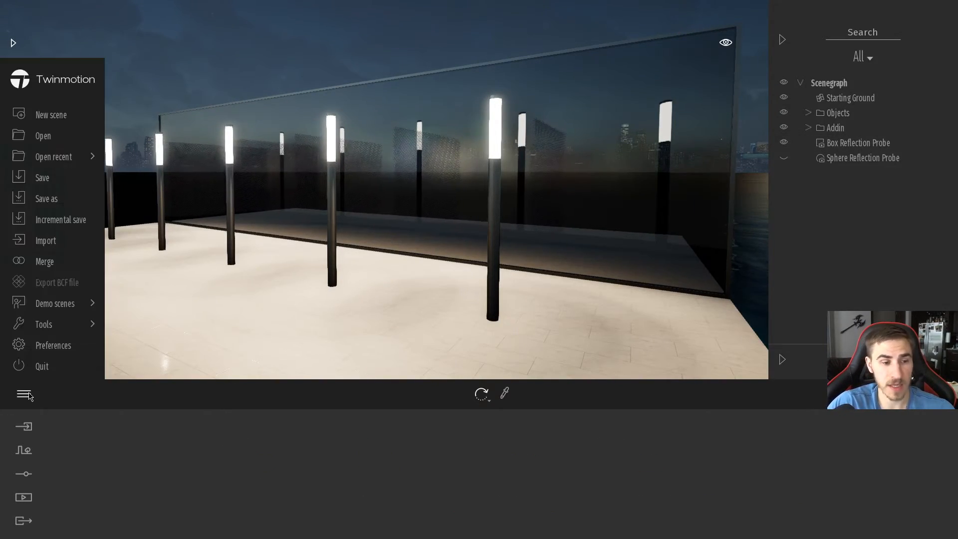
{"action": "left_click", "coordinate": [60, 351]}
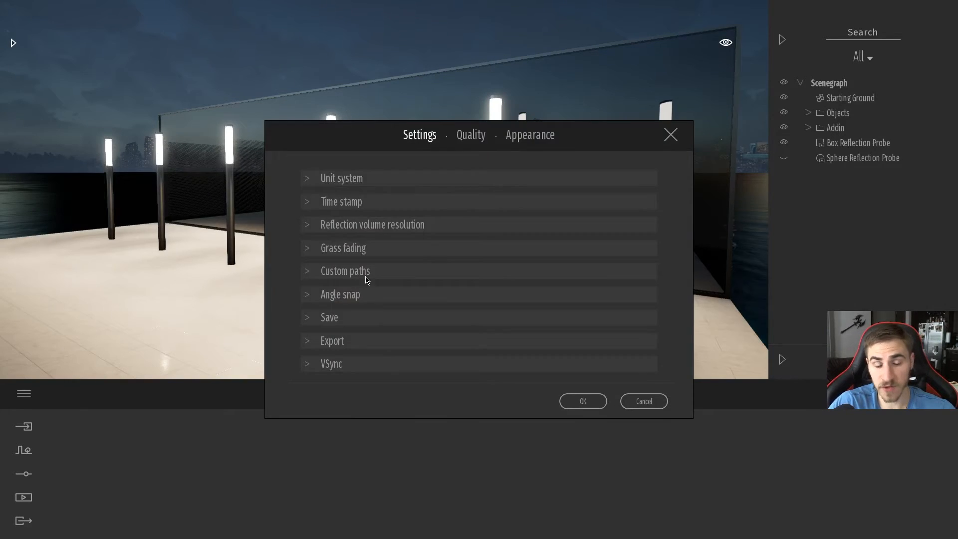
{"action": "left_click", "coordinate": [309, 343]}
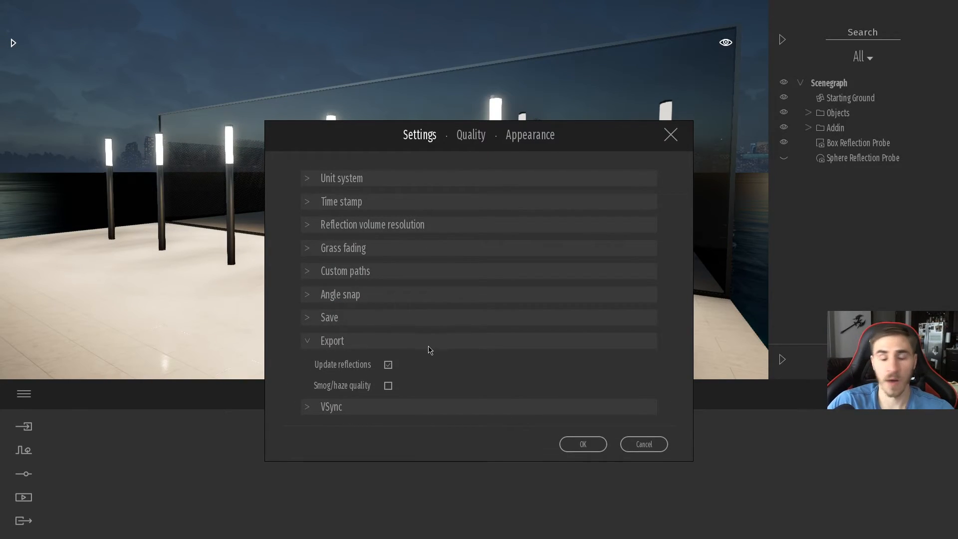
{"action": "left_click", "coordinate": [670, 135]}
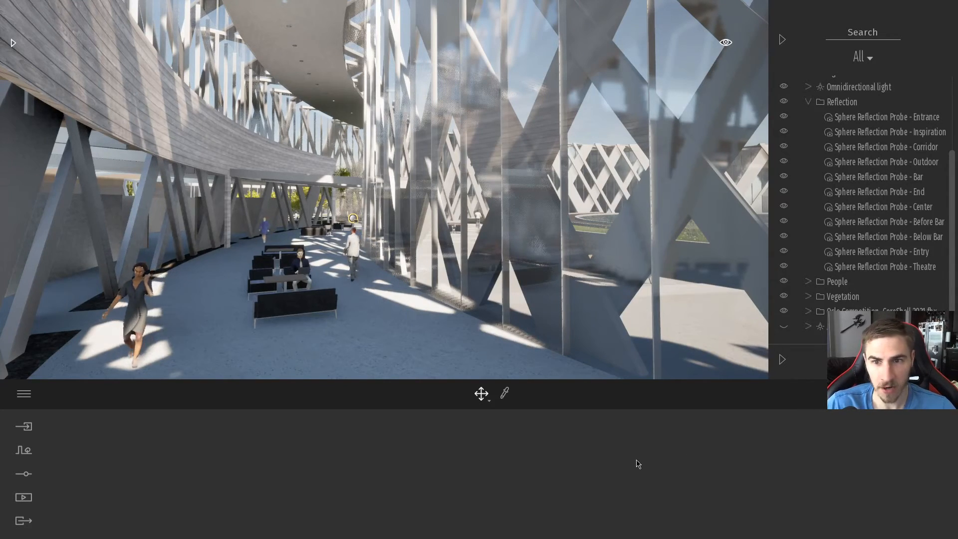
Review the sphere reflection probes' settings in the Reflection folder, all together and individually for Center, Bar and Before Bar.
{"action": "left_click", "coordinate": [868, 116]}
{"action": "left_click", "coordinate": [876, 268], "text": "shift"}
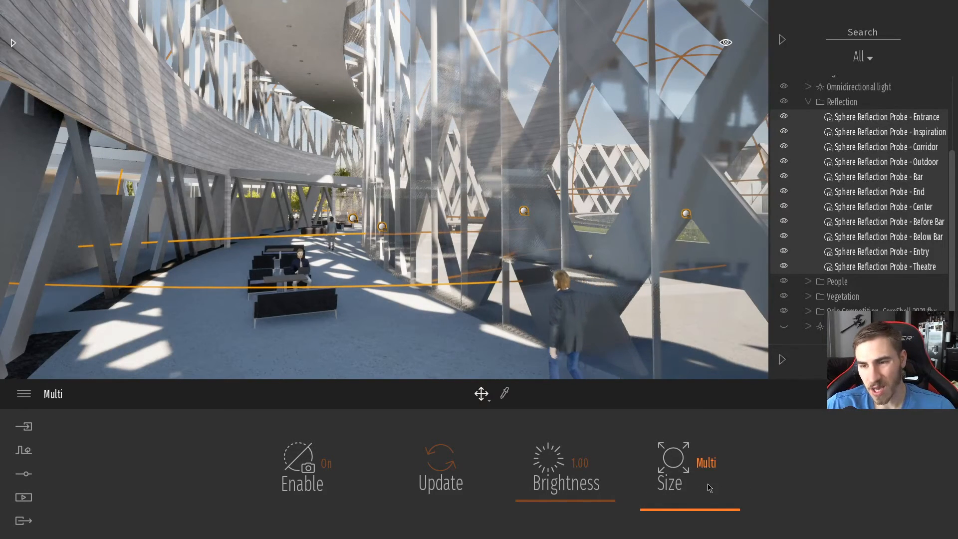
{"action": "left_click", "coordinate": [894, 224]}
{"action": "left_click", "coordinate": [885, 207]}
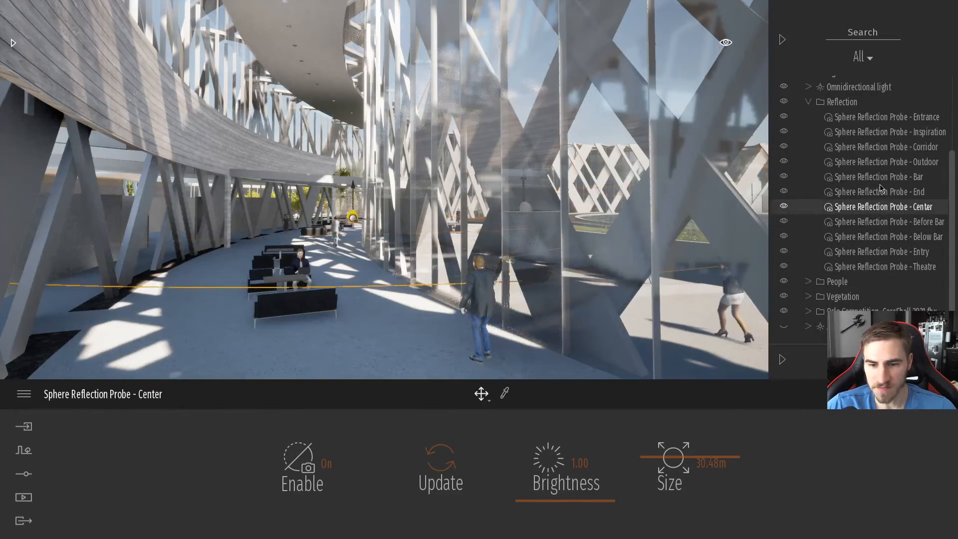
{"action": "left_click", "coordinate": [880, 179]}
{"action": "left_click", "coordinate": [884, 222]}
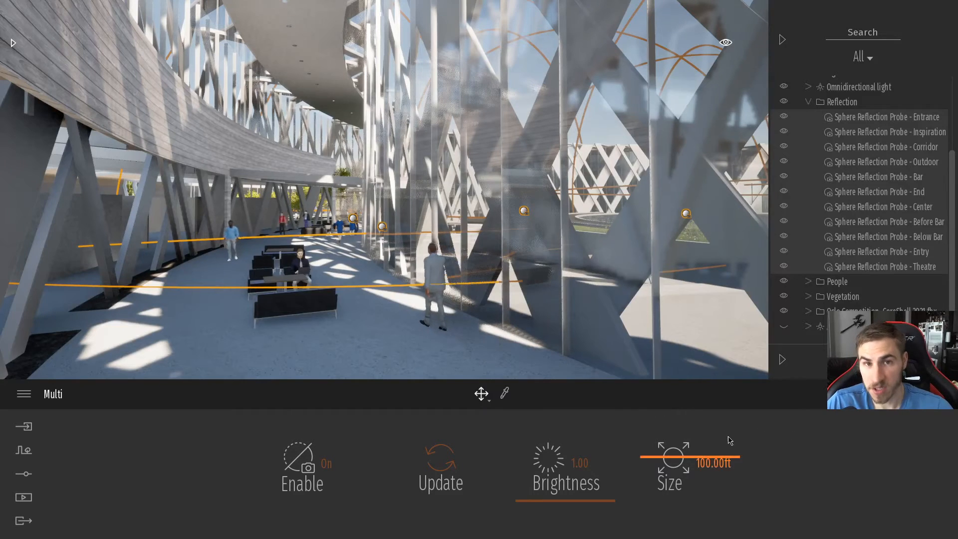
Pick the material of the glass facade to examine its settings, and close the materials library.
{"action": "left_click", "coordinate": [504, 393]}
{"action": "left_click", "coordinate": [703, 305]}
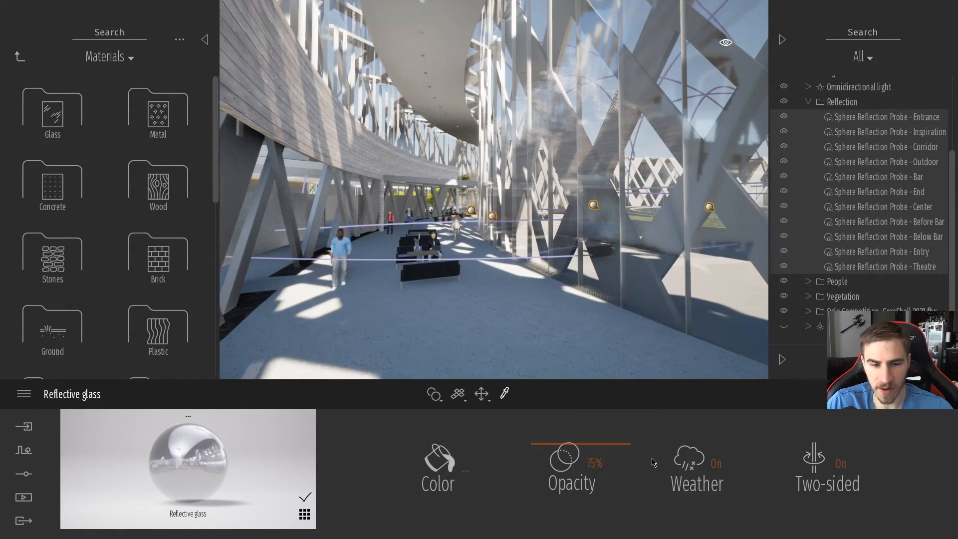
{"action": "left_click", "coordinate": [205, 39]}
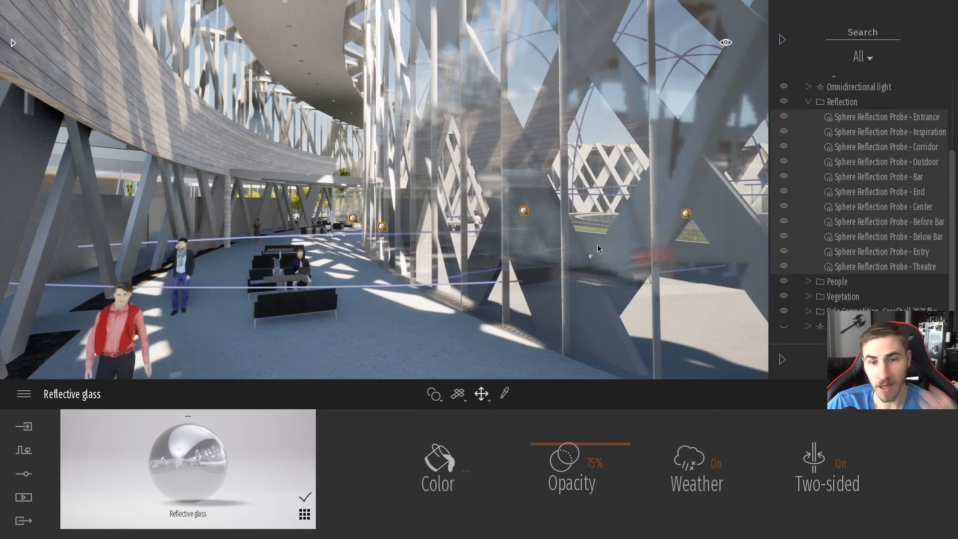
Select all sphere reflection probes from Entrance to Theatre and set the time of day to 06:57.
{"action": "left_click", "coordinate": [881, 117]}
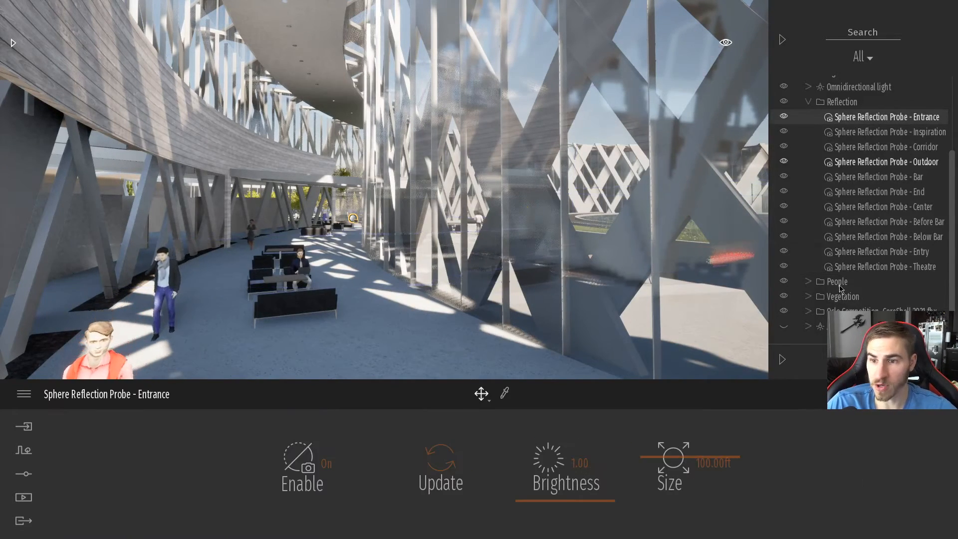
{"action": "left_click", "coordinate": [860, 268], "text": "shift"}
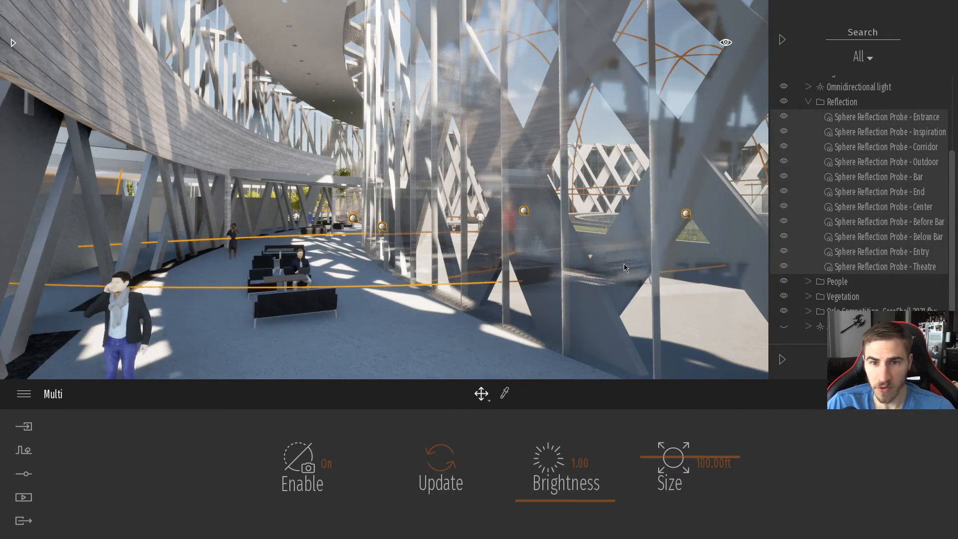
{"action": "left_click", "coordinate": [726, 43]}
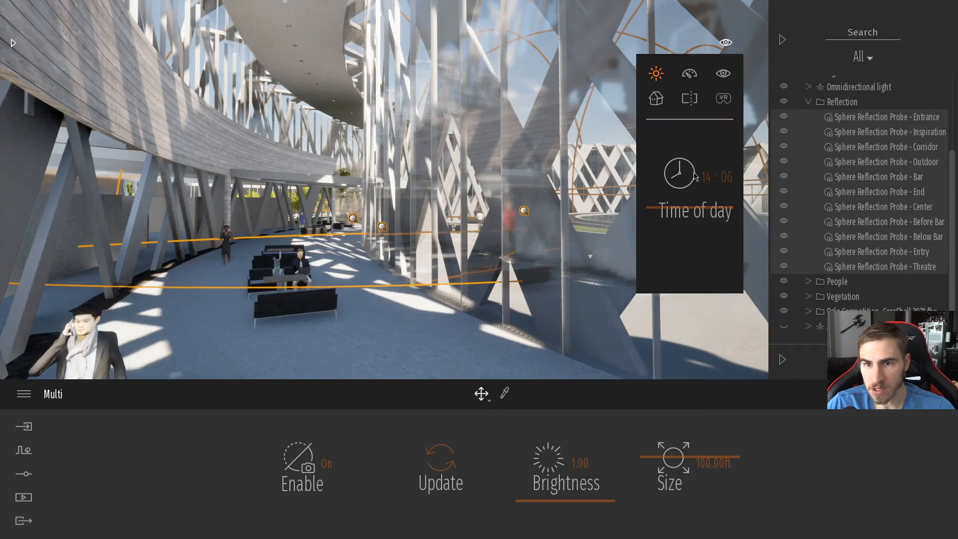
{"action": "left_click_drag", "start_coordinate": [681, 195], "coordinate": [699, 173]}
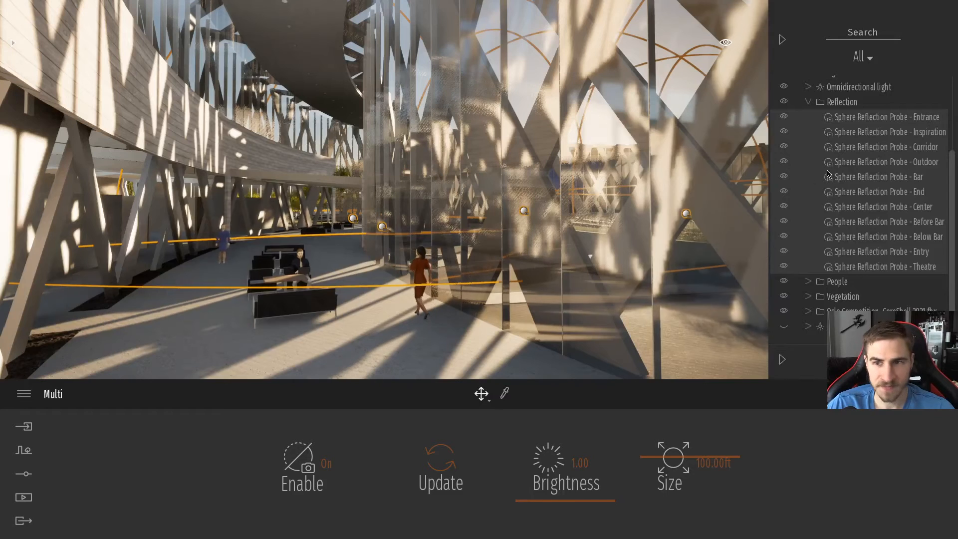
Move the time of day into darkness and switch all selected sphere probes off and on to compare the glass reflections.
{"action": "mouse_move", "coordinate": [726, 43]}
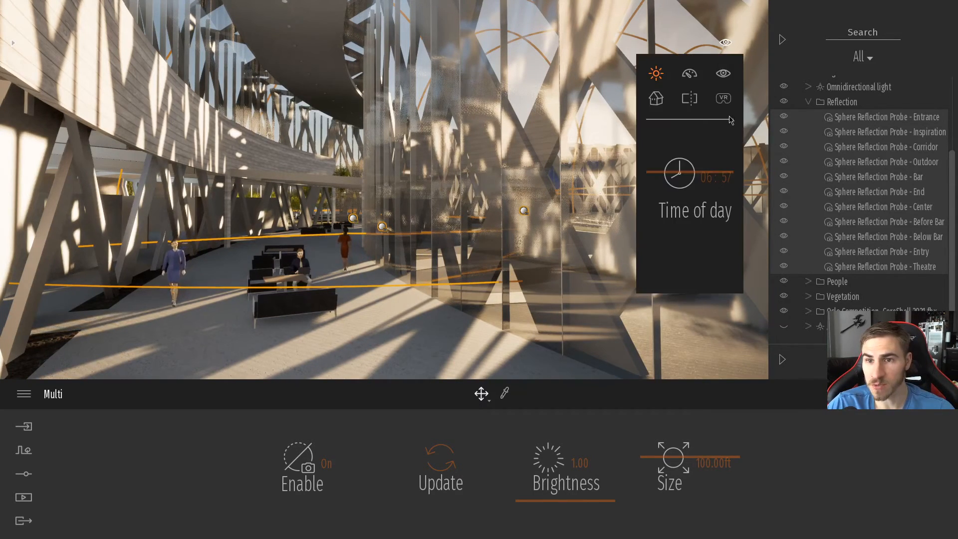
{"action": "left_click", "coordinate": [704, 150]}
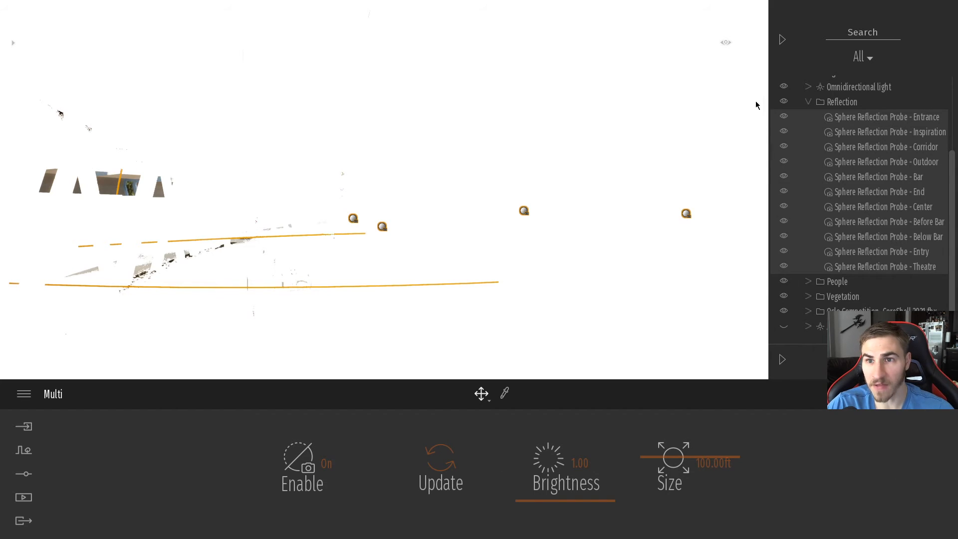
{"action": "mouse_move", "coordinate": [726, 48]}
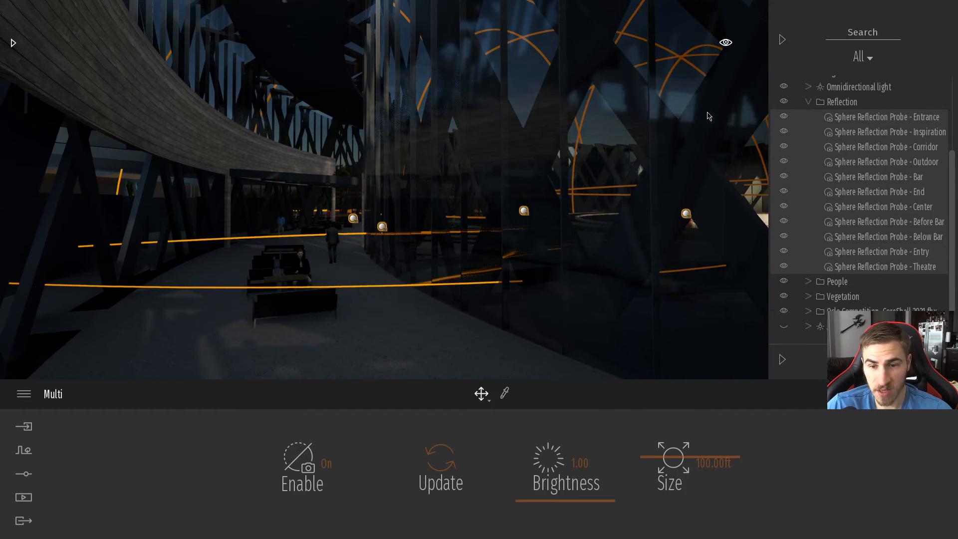
{"action": "left_click", "coordinate": [308, 459]}
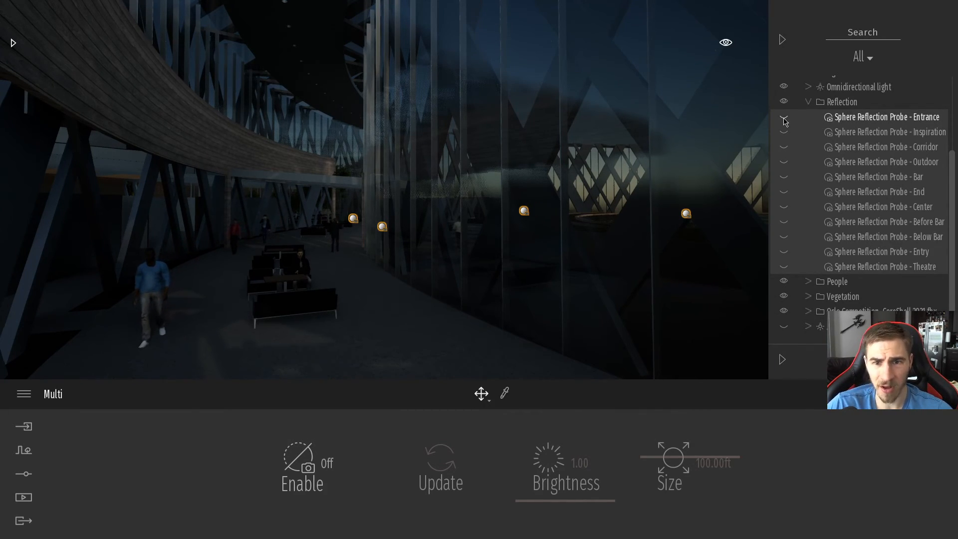
{"action": "left_click", "coordinate": [304, 472]}
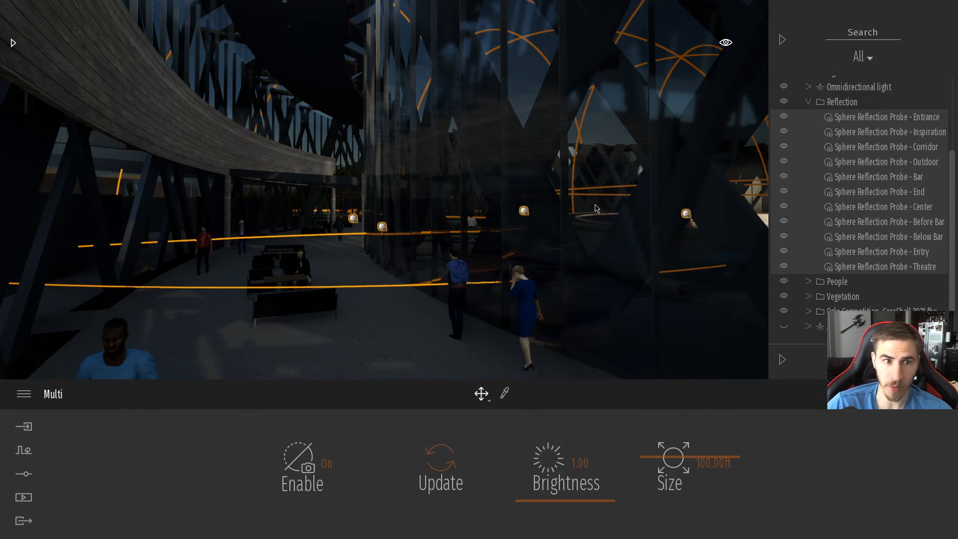
Set the time of day to 08:15 and shift the weather partway from sunny toward cloudy.
{"action": "left_click", "coordinate": [724, 43]}
{"action": "left_click_drag", "start_coordinate": [677, 153], "coordinate": [683, 180]}
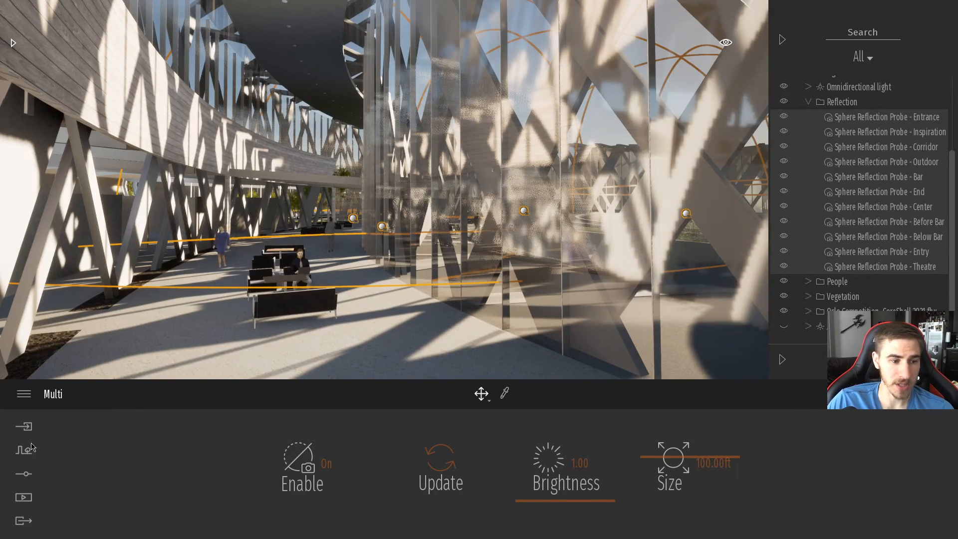
{"action": "left_click", "coordinate": [25, 471]}
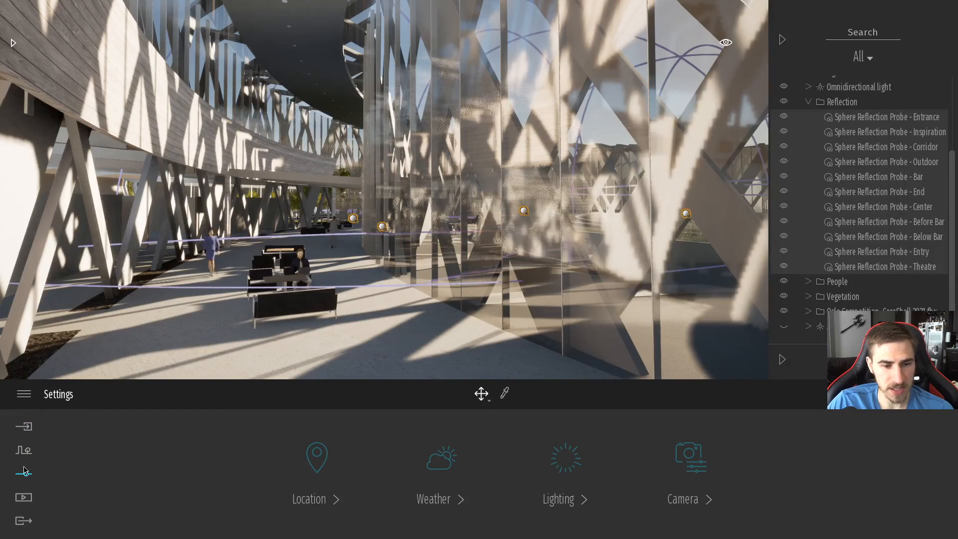
{"action": "left_click", "coordinate": [316, 459]}
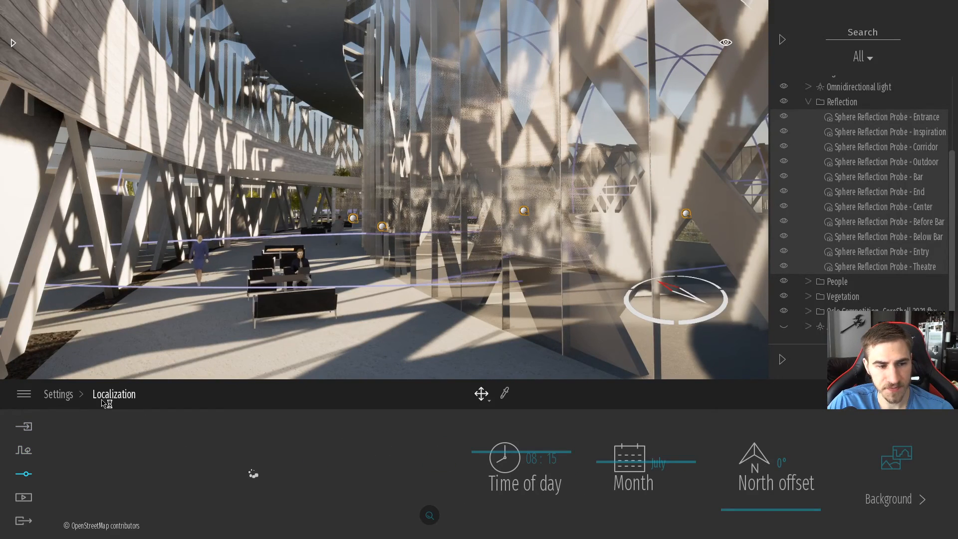
{"action": "left_click", "coordinate": [58, 394]}
{"action": "left_click", "coordinate": [438, 455]}
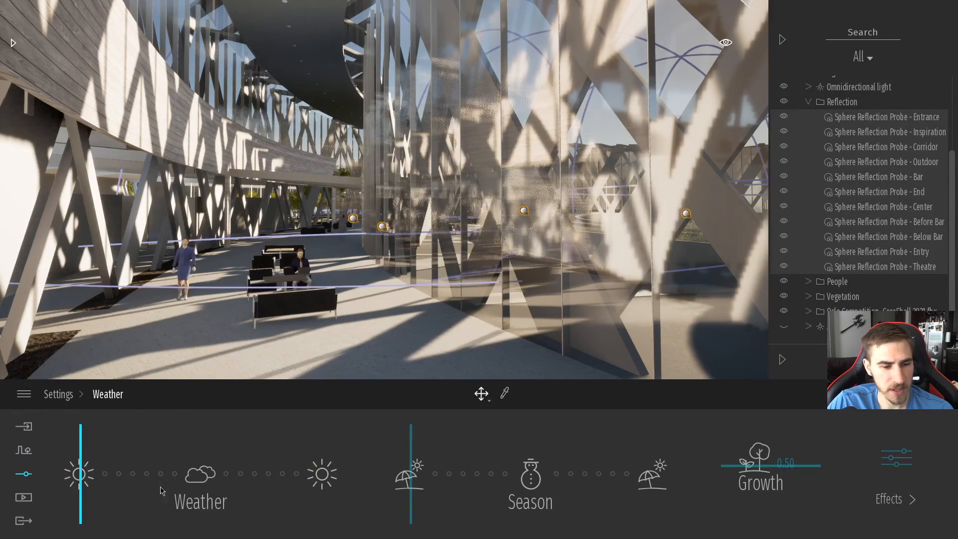
{"action": "left_click", "coordinate": [133, 473]}
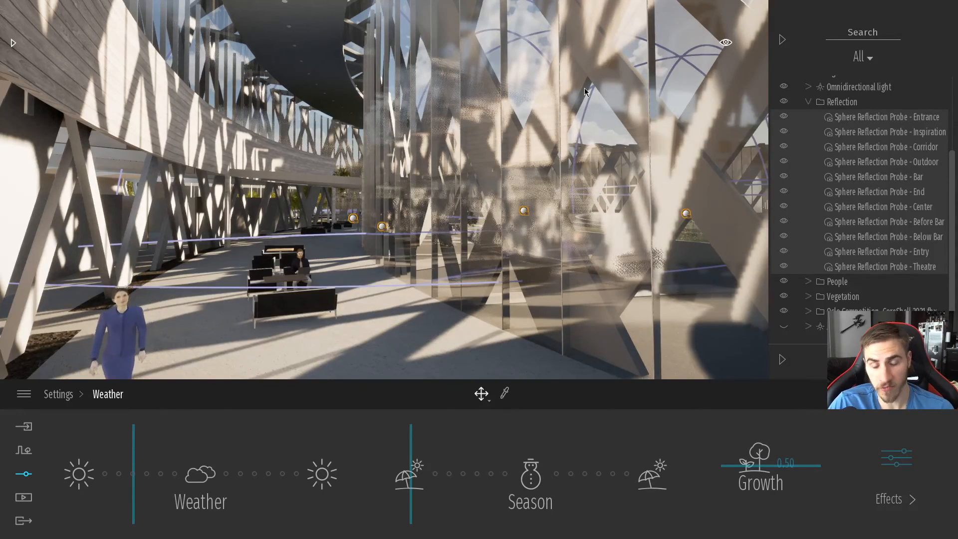
Select all sphere reflection probes from Entrance to Theatre and update their reflections for the cloudier sky.
{"action": "left_click", "coordinate": [861, 119]}
{"action": "left_click", "coordinate": [878, 267], "text": "shift"}
{"action": "left_click", "coordinate": [438, 464]}
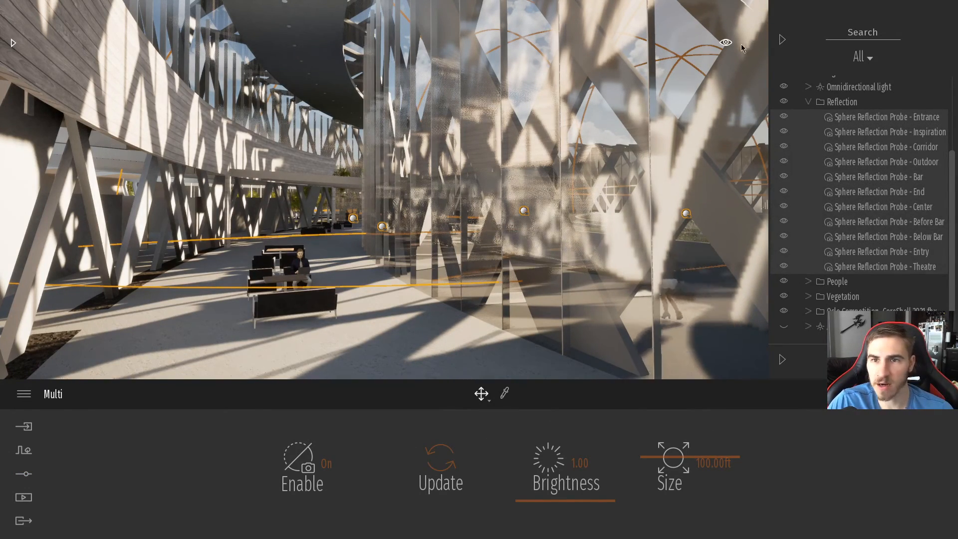
Set the time of day to 20:57.
{"action": "left_click", "coordinate": [724, 44]}
{"action": "left_click_drag", "start_coordinate": [682, 195], "coordinate": [701, 243]}
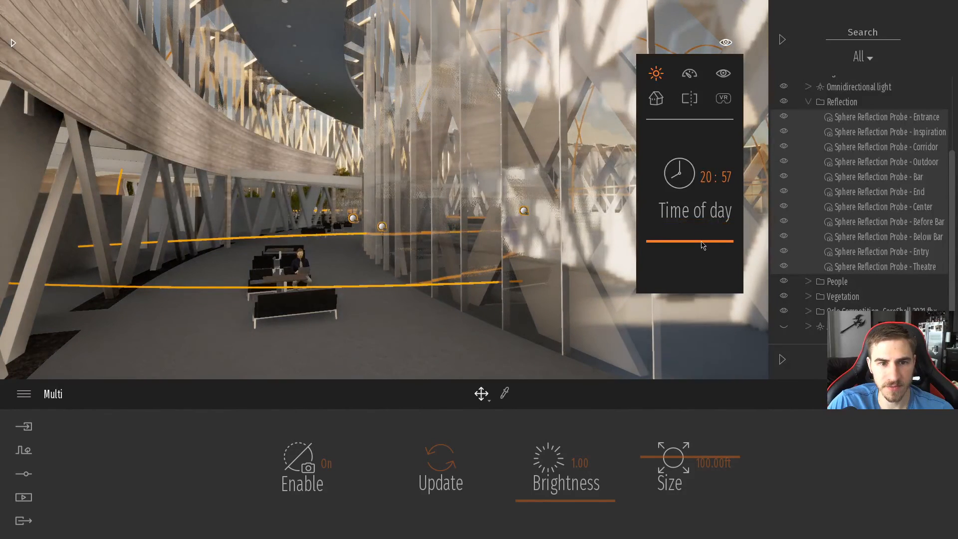